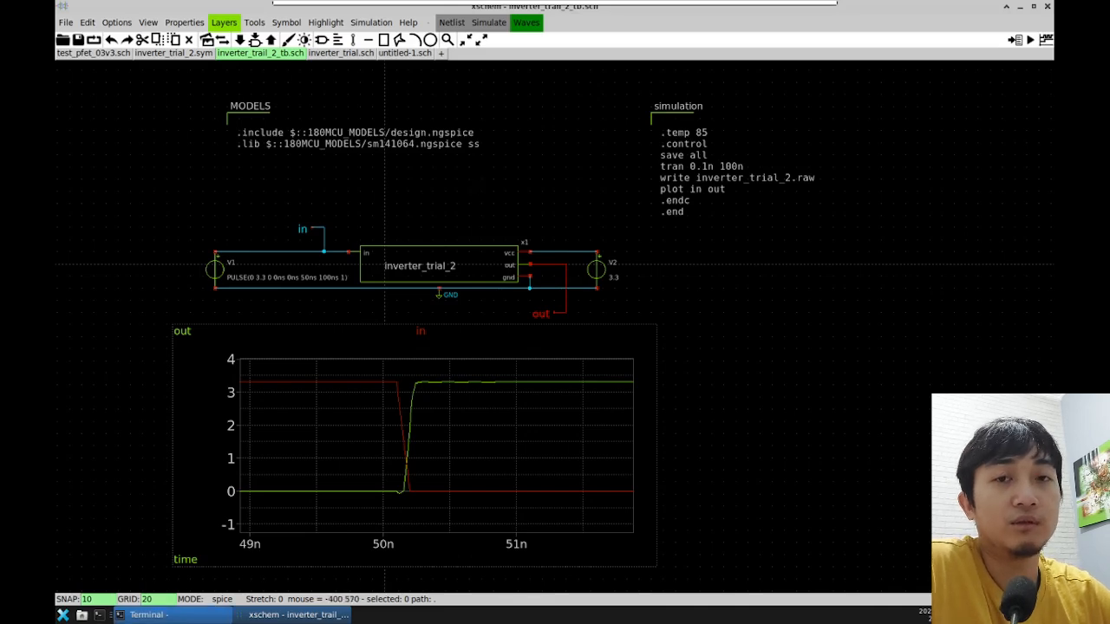
# Step: Launch a second xschem instance by running the xschem command in a new terminal tab
pyautogui.click(169, 615)
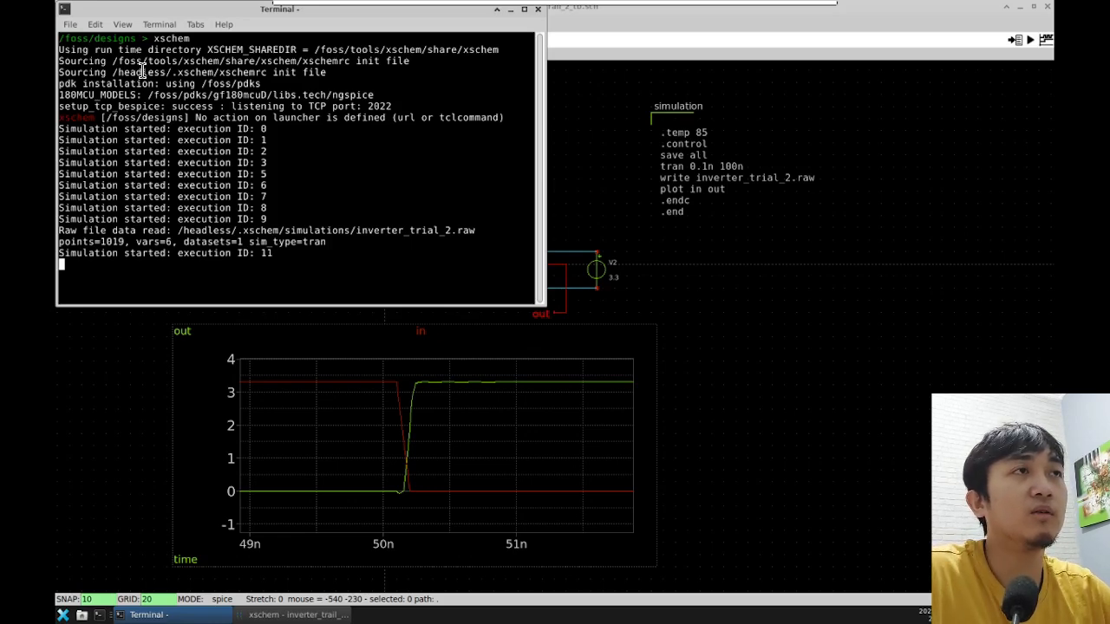
pyautogui.hotkey('ctrl', 'shift', 't')
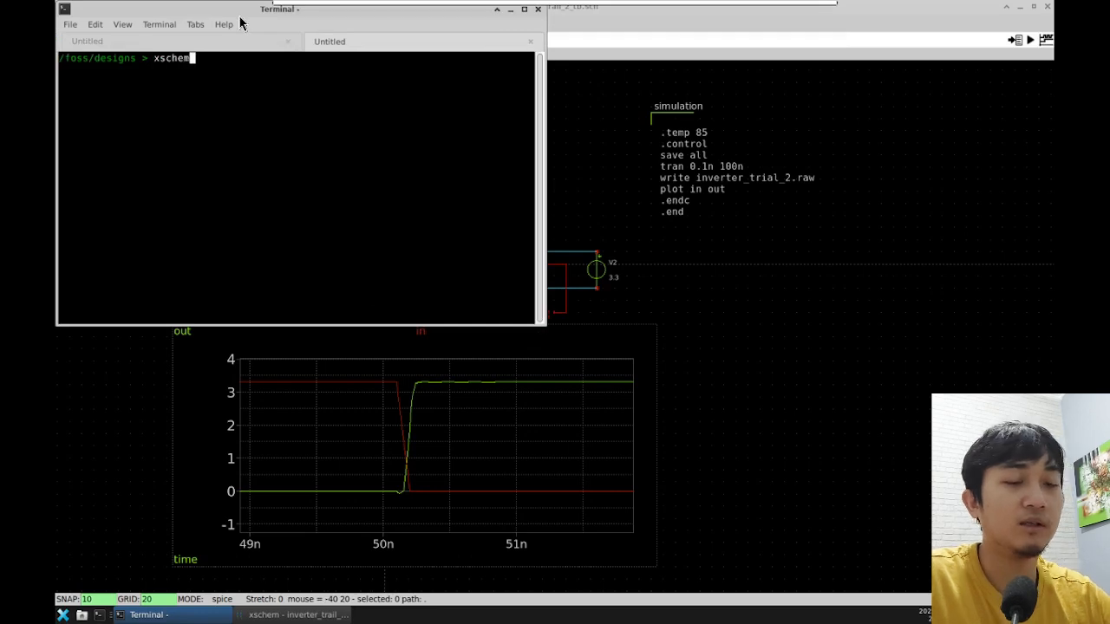
pyautogui.press('Return')
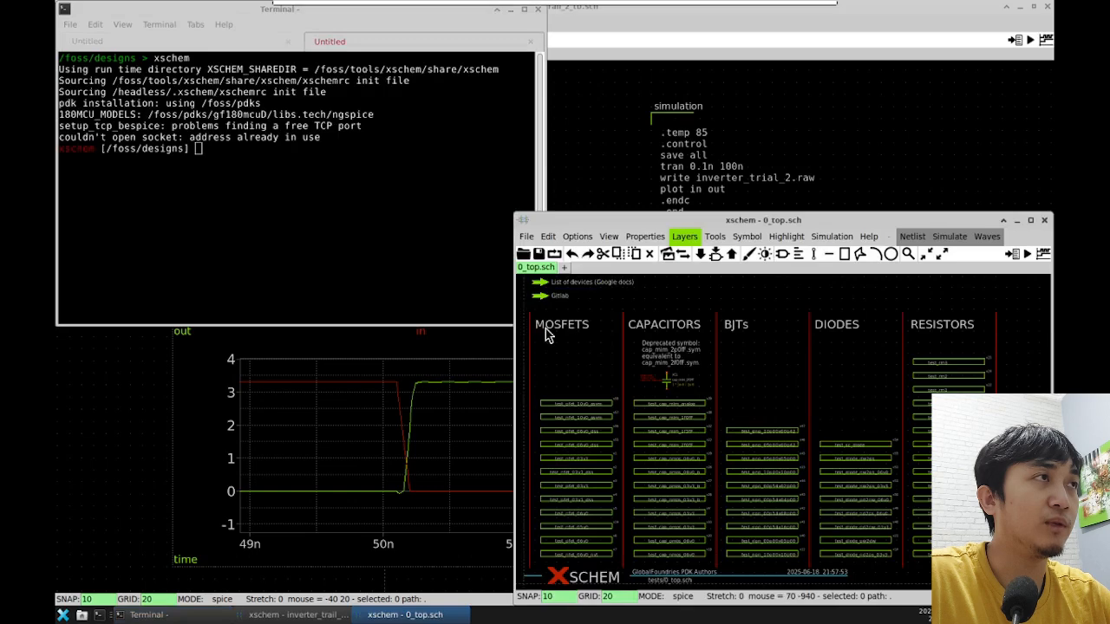
# Step: Move the new 0_top.sch window and enlarge it to cover most of the desktop
pyautogui.moveTo(765, 224); pyautogui.dragTo(678, 108)
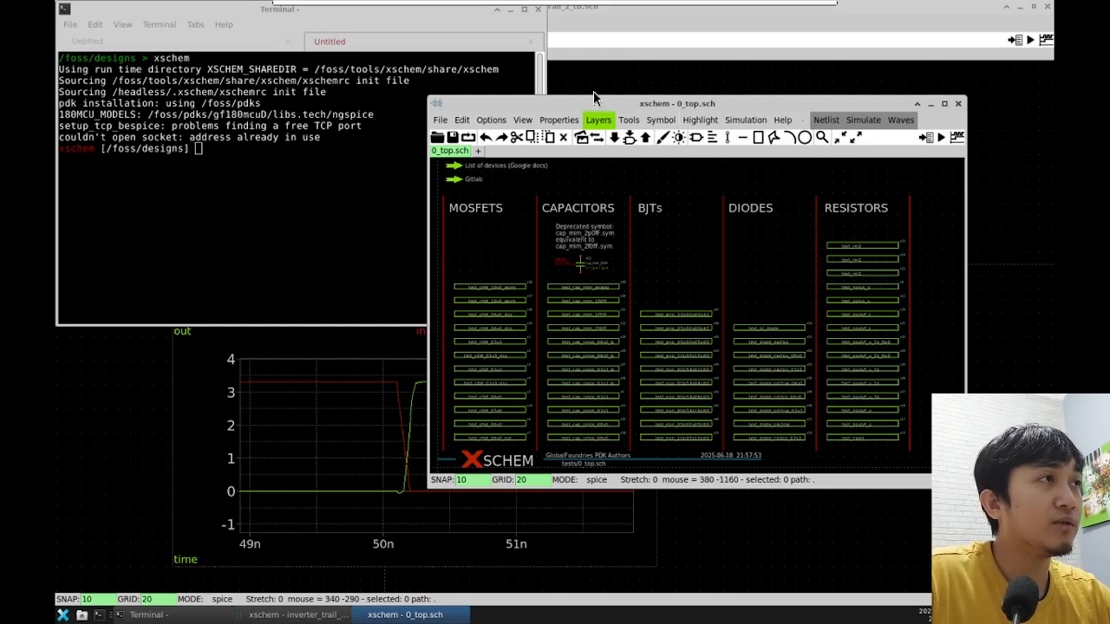
pyautogui.moveTo(766, 104); pyautogui.dragTo(675, 78)
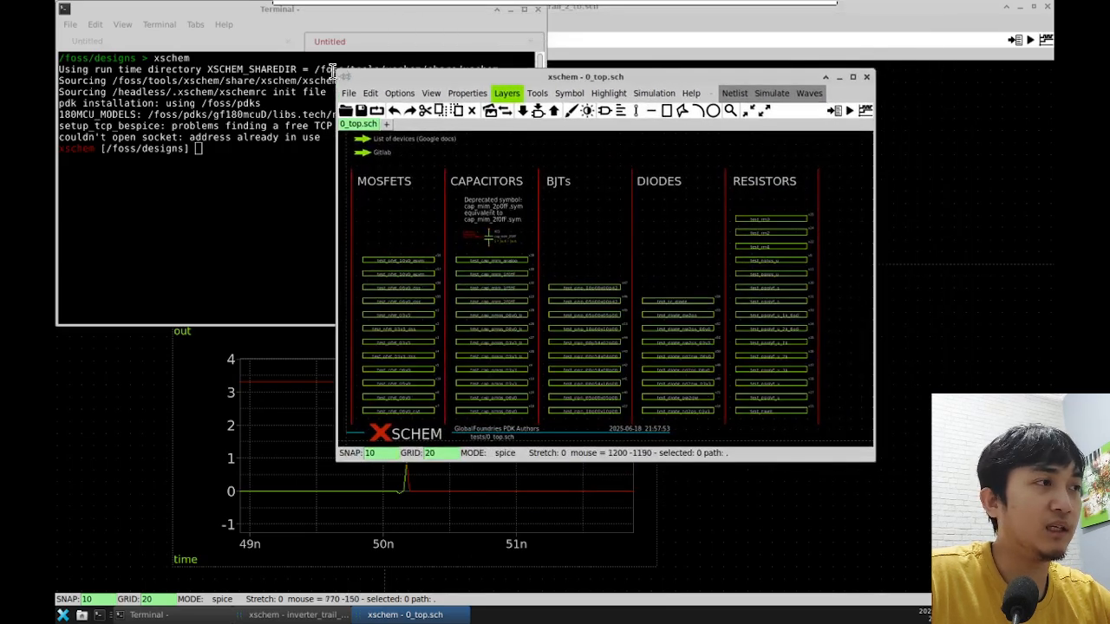
pyautogui.moveTo(336, 72); pyautogui.dragTo(62, 7)
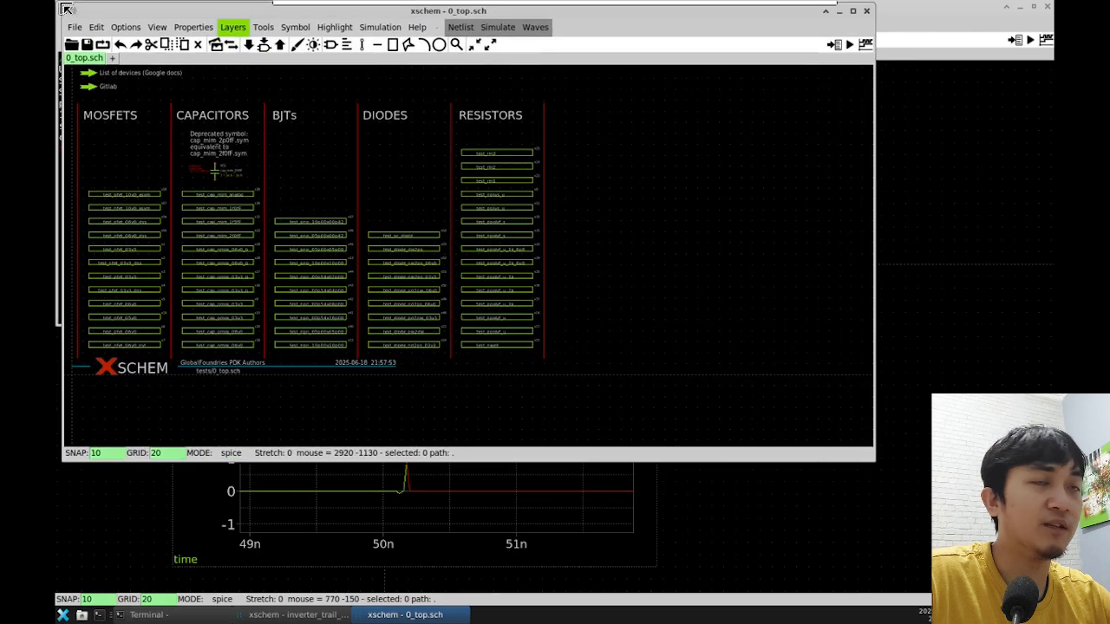
pyautogui.moveTo(871, 455); pyautogui.dragTo(1044, 569)
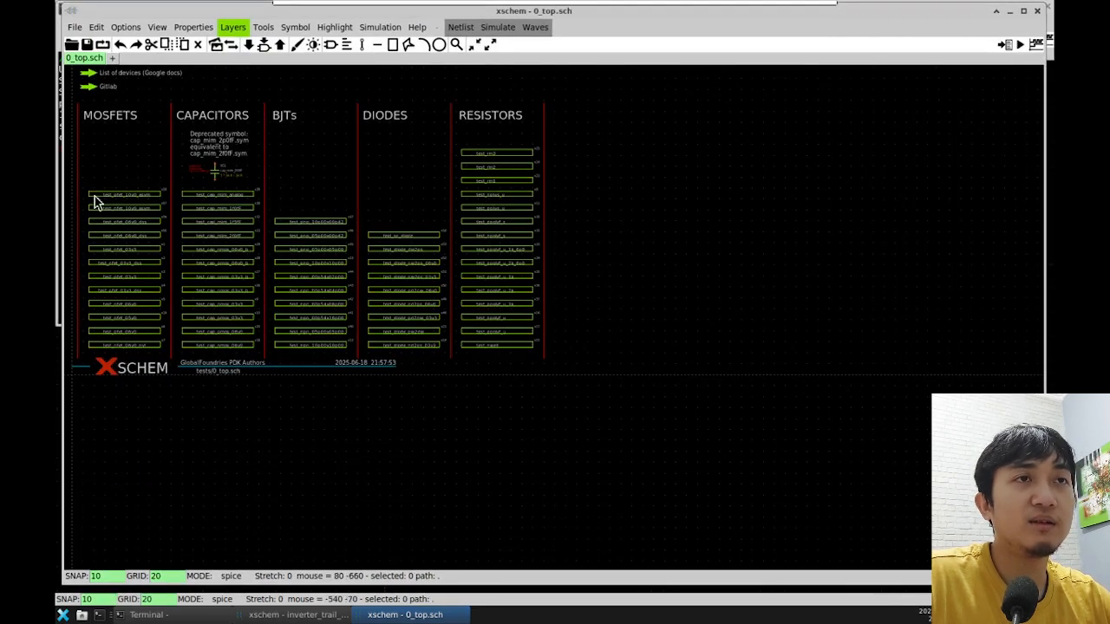
# Step: Examine the MOSFET, capacitor, BJT, diode and resistor test cells listed in the 0_top.sch overview
pyautogui.scroll(-2, 90, 194)
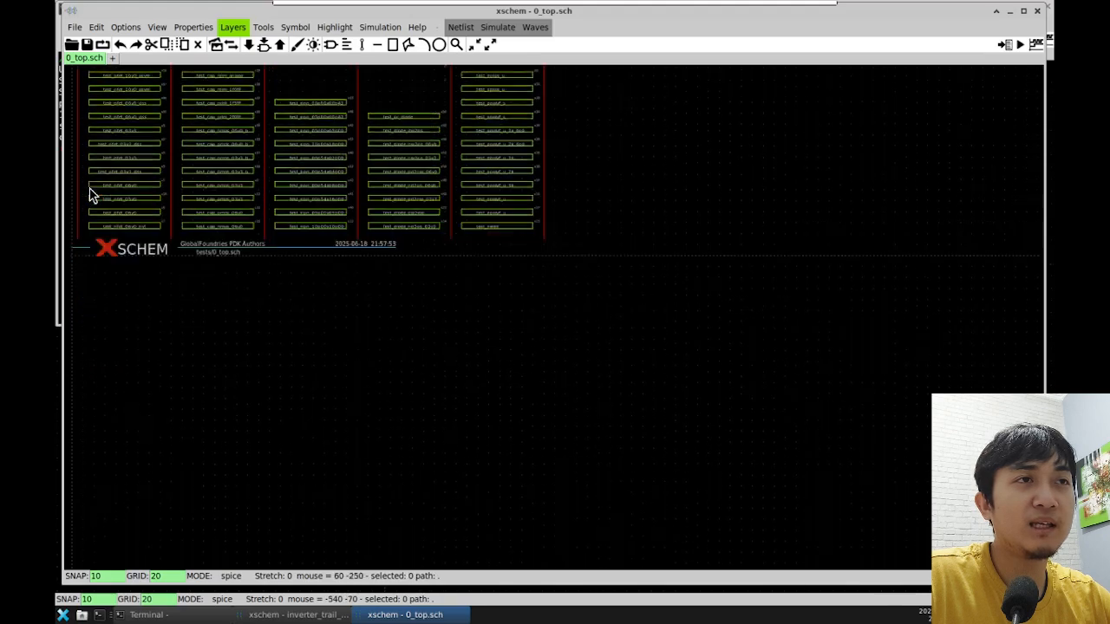
pyautogui.scroll(3, 91, 197)
pyautogui.keyDown('shift'); pyautogui.scroll(4, 101, 269); pyautogui.keyUp('shift')
pyautogui.keyDown('shift'); pyautogui.scroll(-8, 101, 269); pyautogui.keyUp('shift')
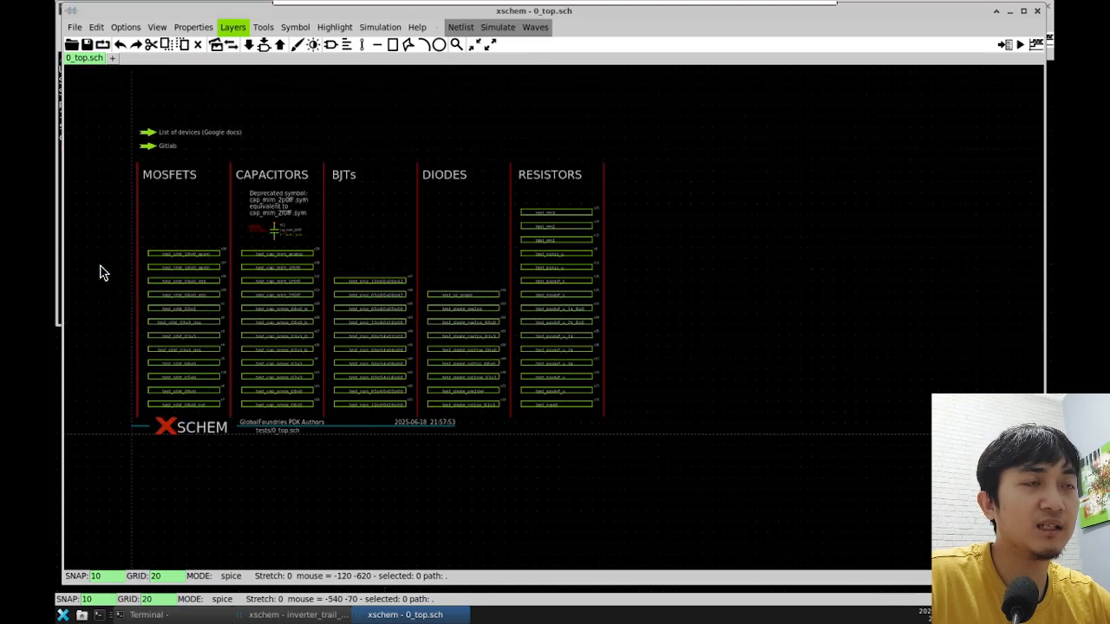
pyautogui.scroll(-3, 345, 267)
pyautogui.scroll(3, 345, 262)
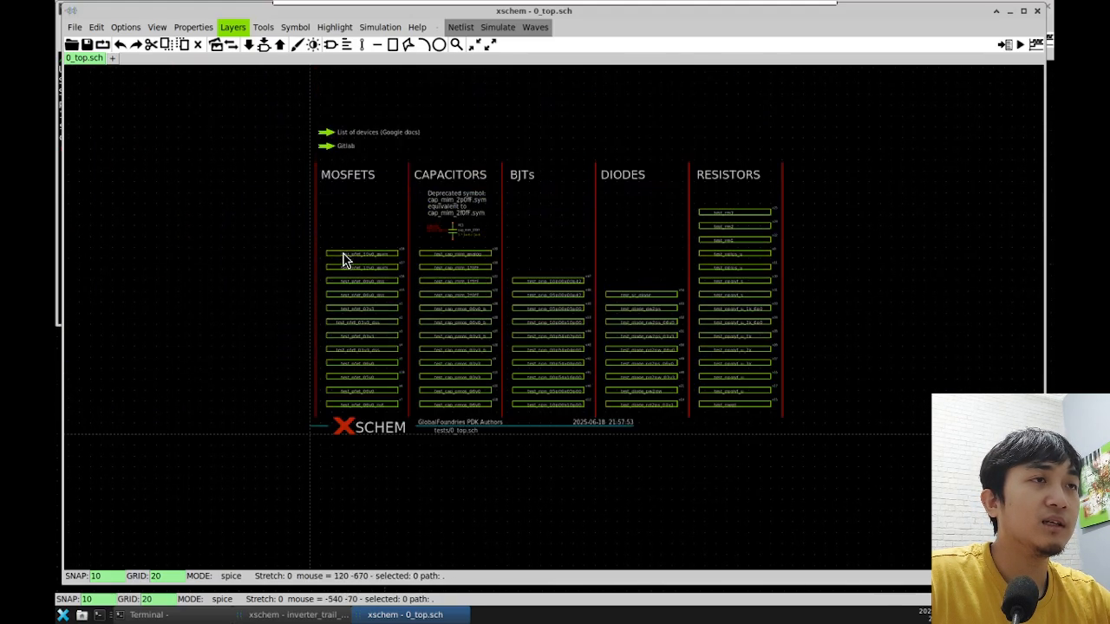
pyautogui.keyDown('ctrl'); pyautogui.scroll(3, 352, 262); pyautogui.keyUp('ctrl')
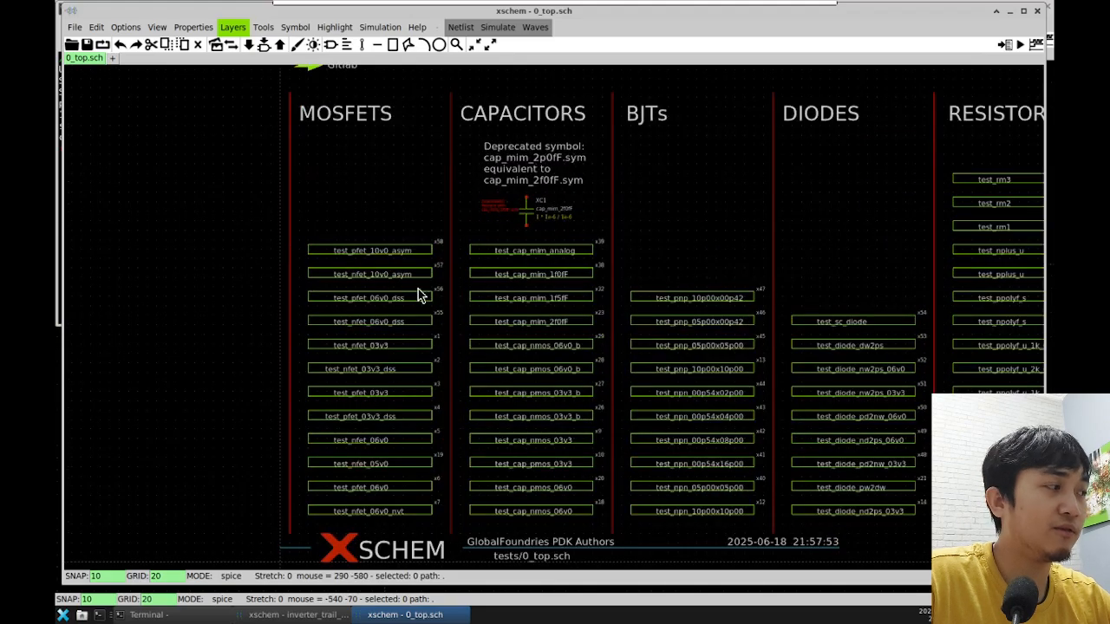
pyautogui.keyDown('ctrl'); pyautogui.scroll(-3, 419, 294); pyautogui.keyUp('ctrl')
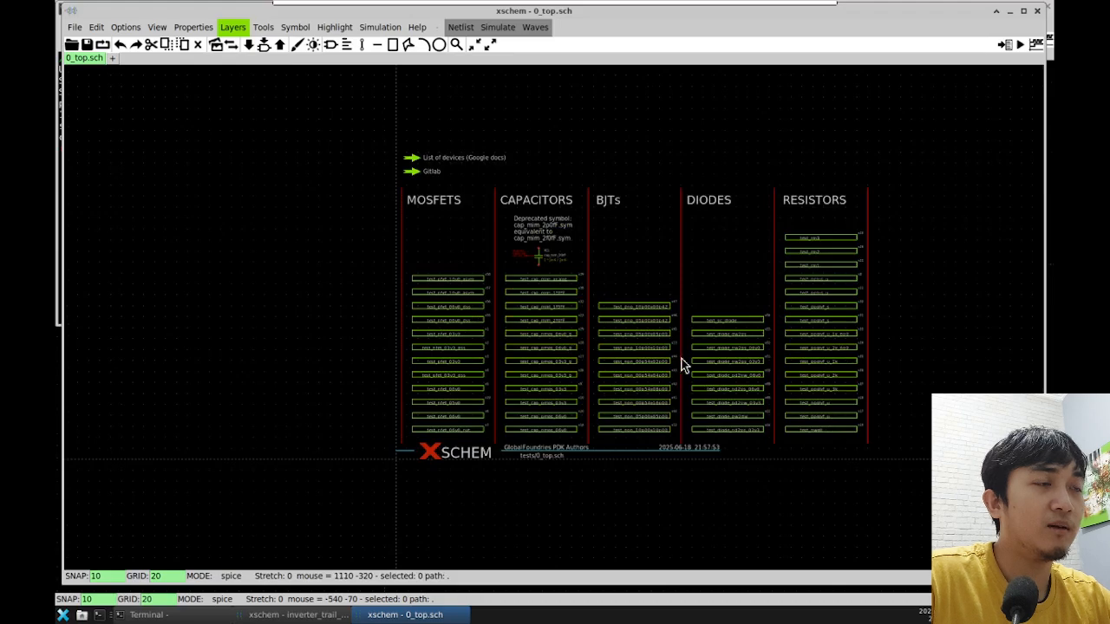
pyautogui.scroll(3, 677, 359)
pyautogui.scroll(-2, 670, 355)
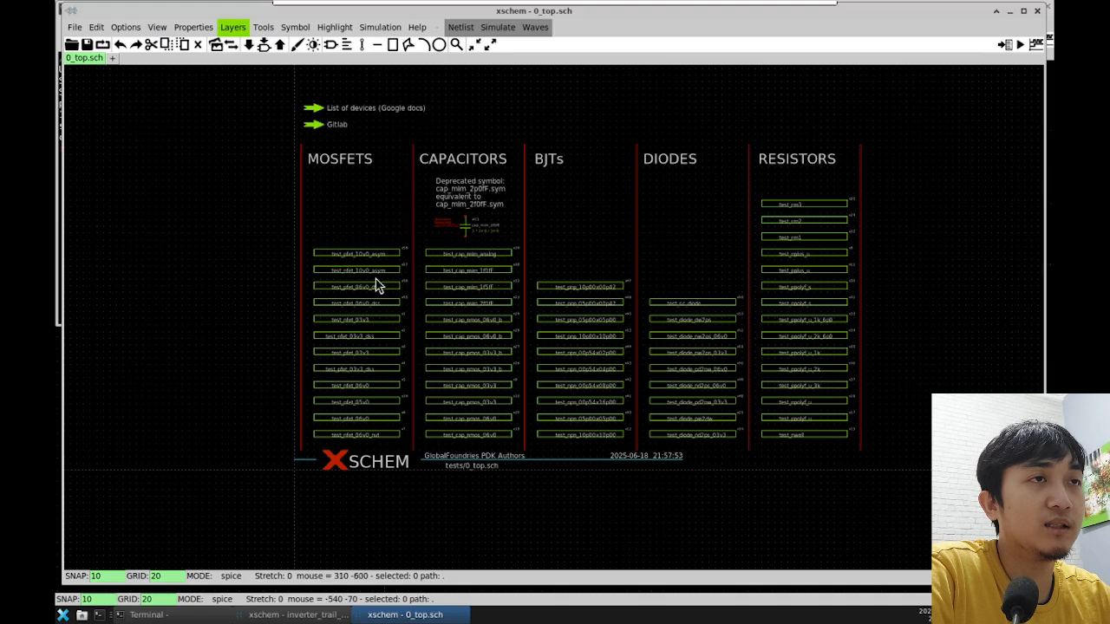
pyautogui.scroll(2, 382, 276)
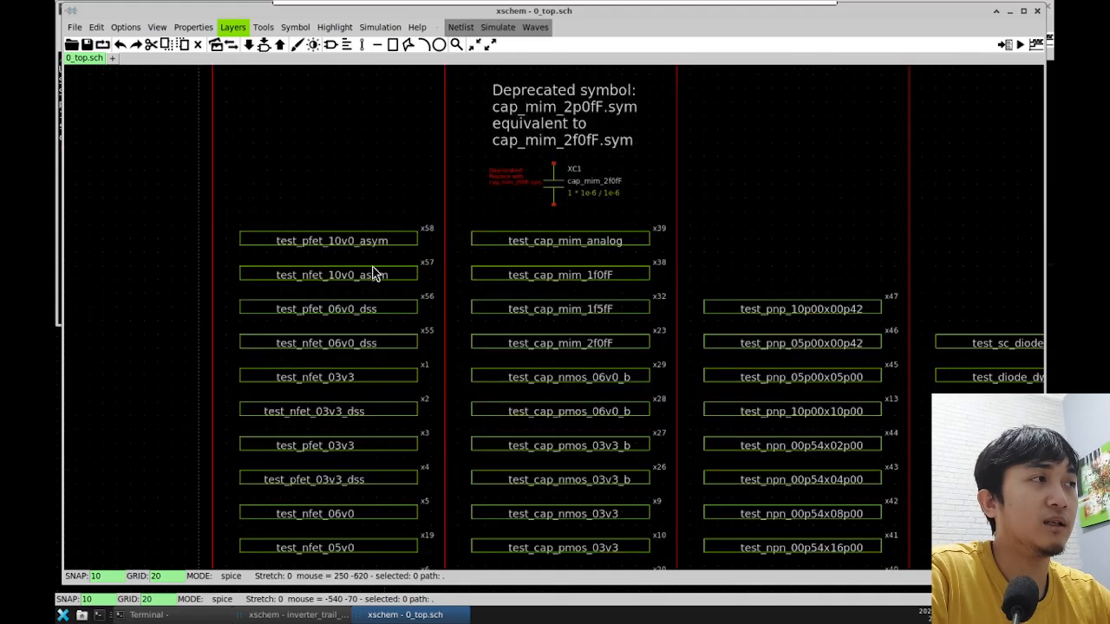
pyautogui.scroll(-1, 319, 250)
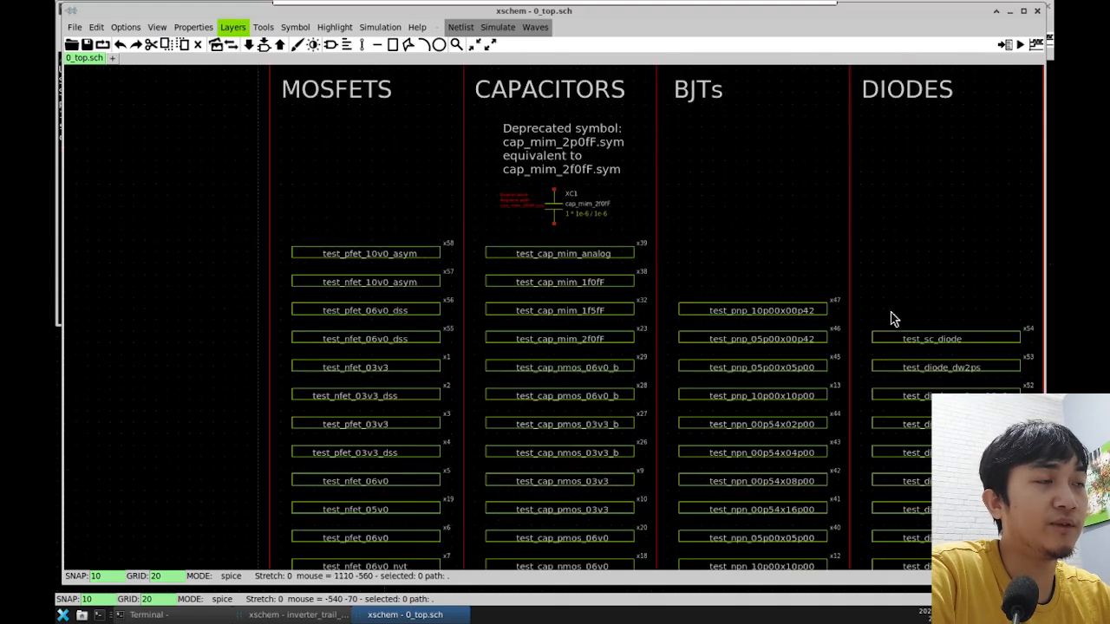
pyautogui.scroll(-3, 624, 508)
pyautogui.scroll(2, 433, 411)
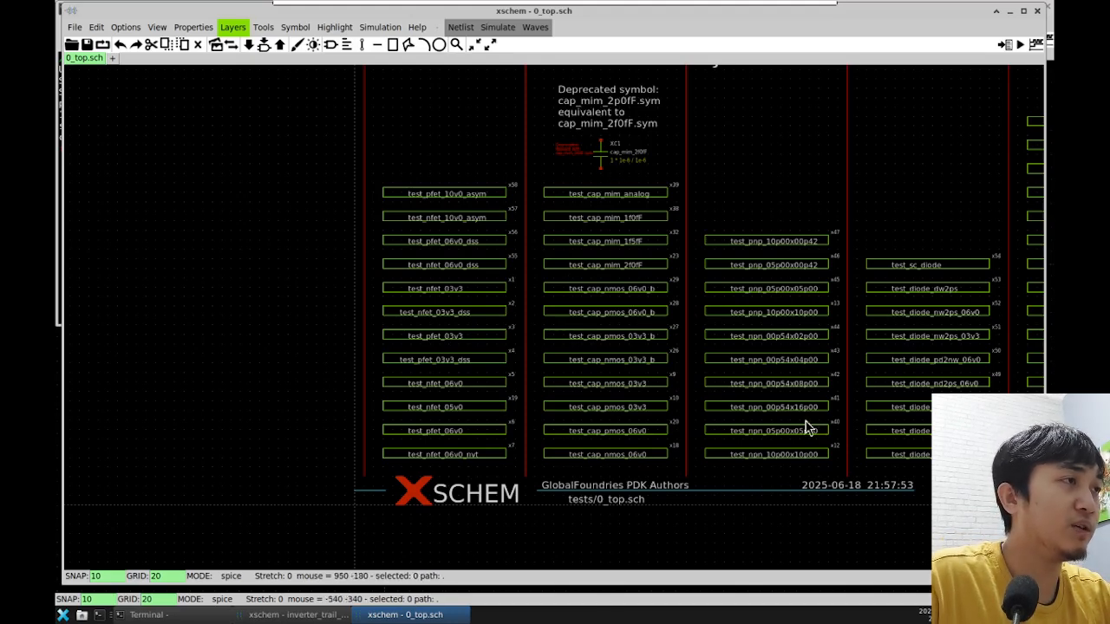
pyautogui.keyDown('shift'); pyautogui.scroll(4, 777, 400); pyautogui.keyUp('shift')
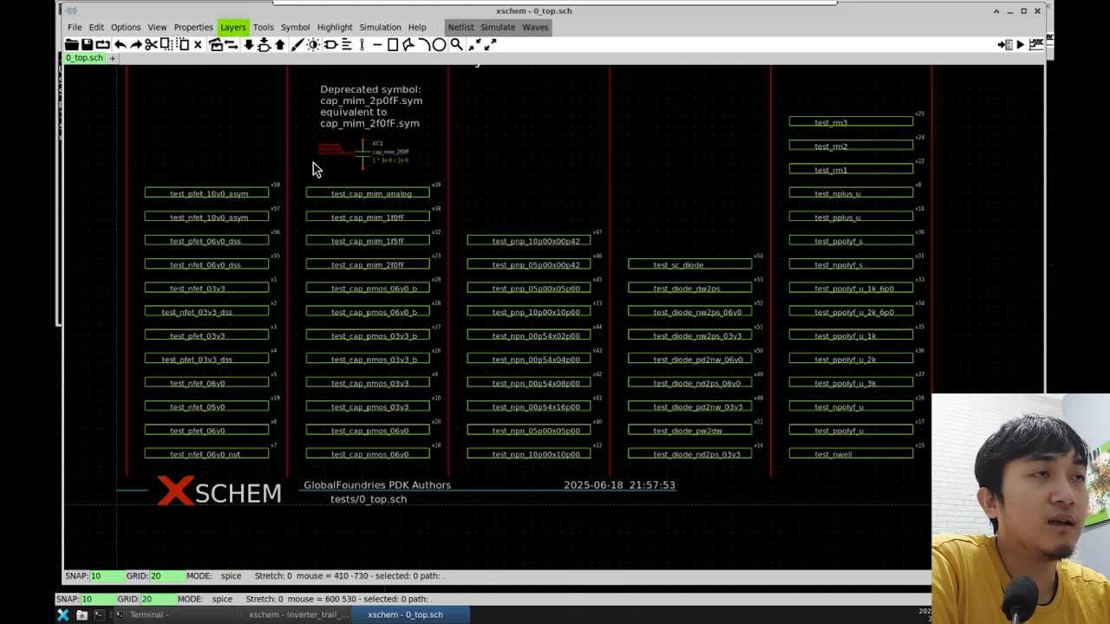
pyautogui.scroll(3, 527, 315)
pyautogui.scroll(-7, 527, 319)
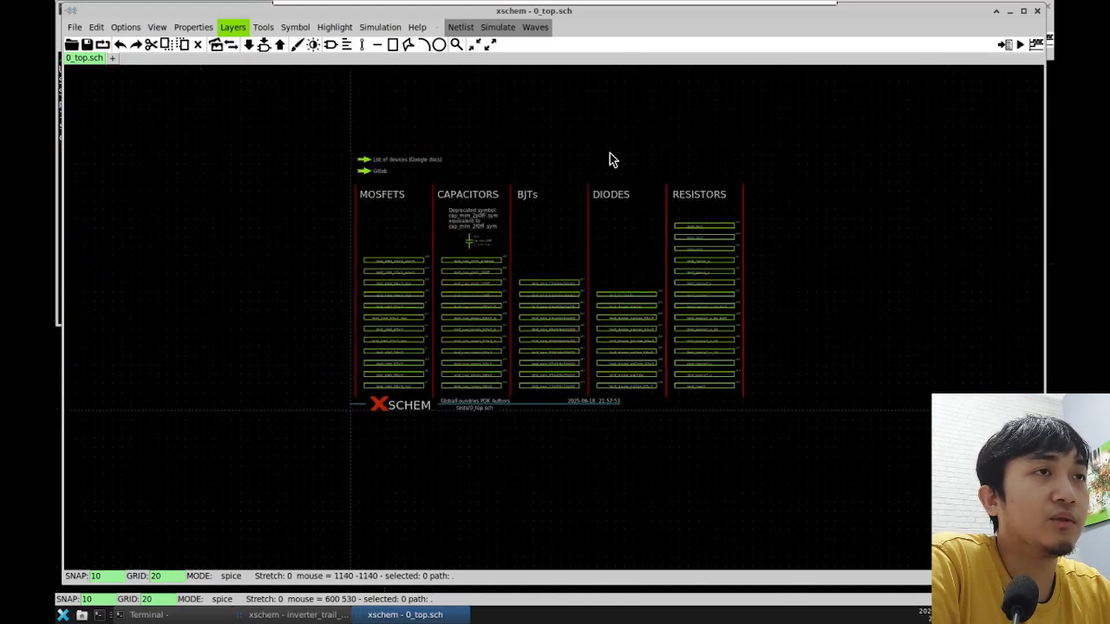
pyautogui.scroll(2, 681, 223)
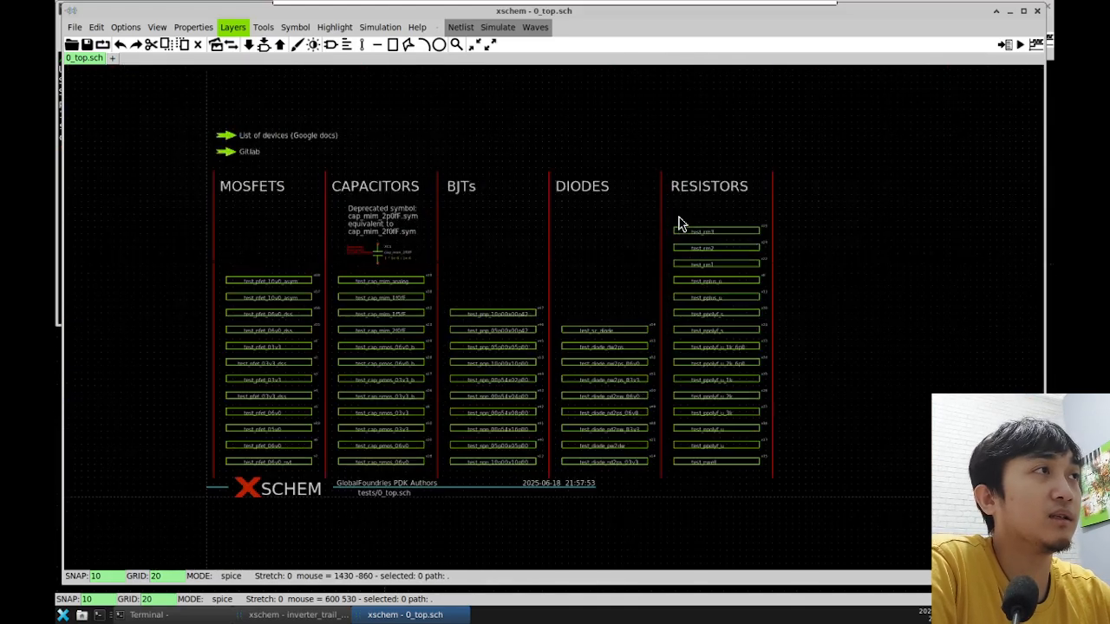
pyautogui.scroll(1, 456, 217)
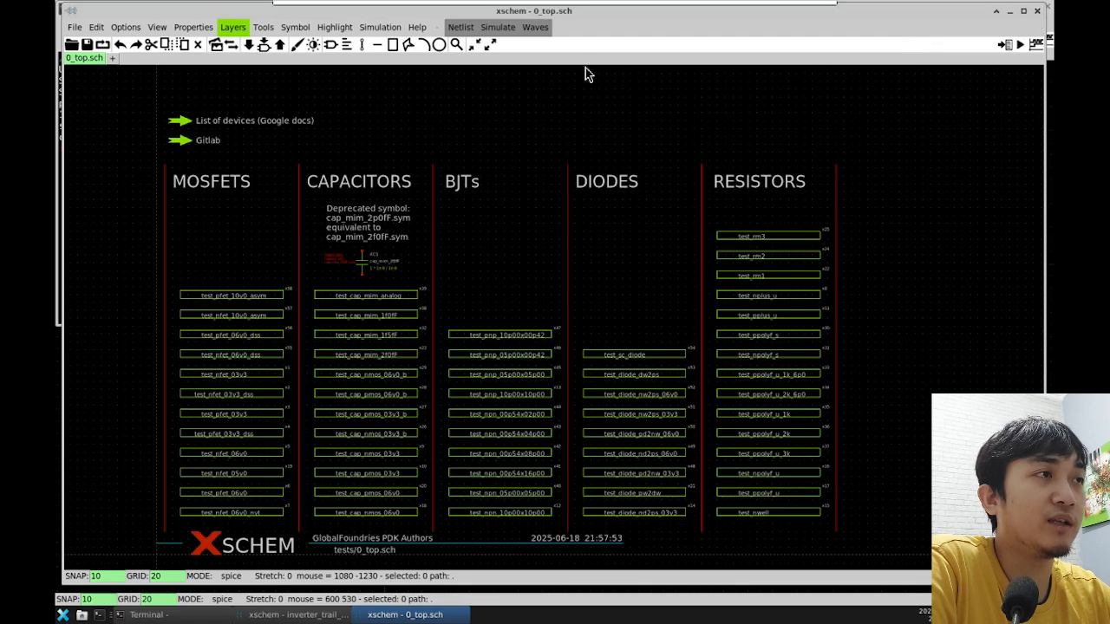
# Step: Close the second xschem instance and create a new blank schematic tab in the original xschem window
pyautogui.click(1037, 11)
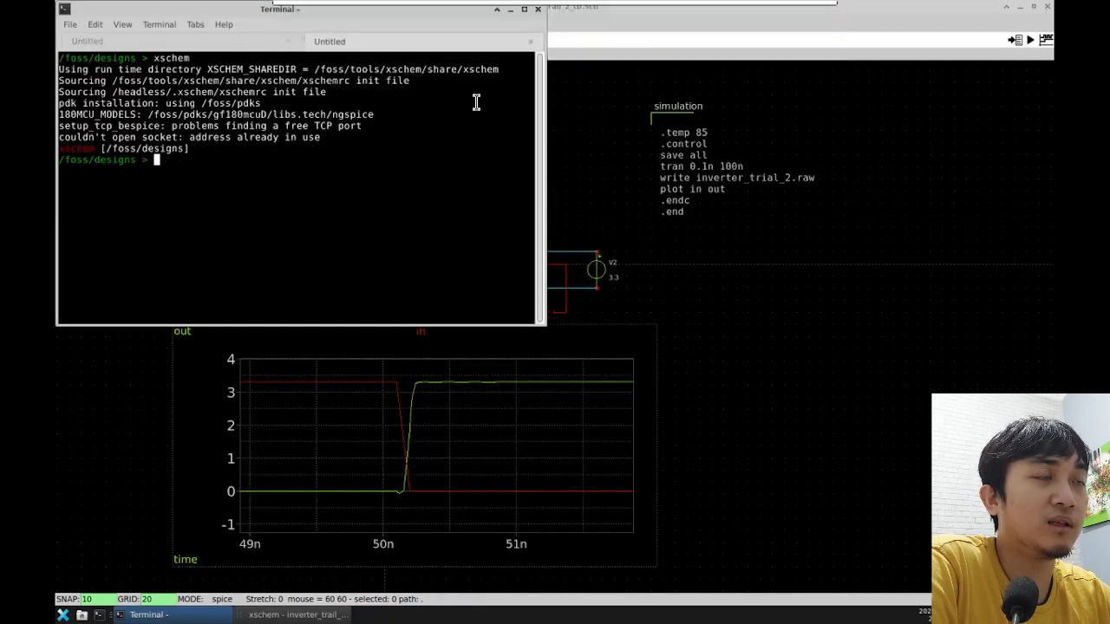
pyautogui.click(726, 260)
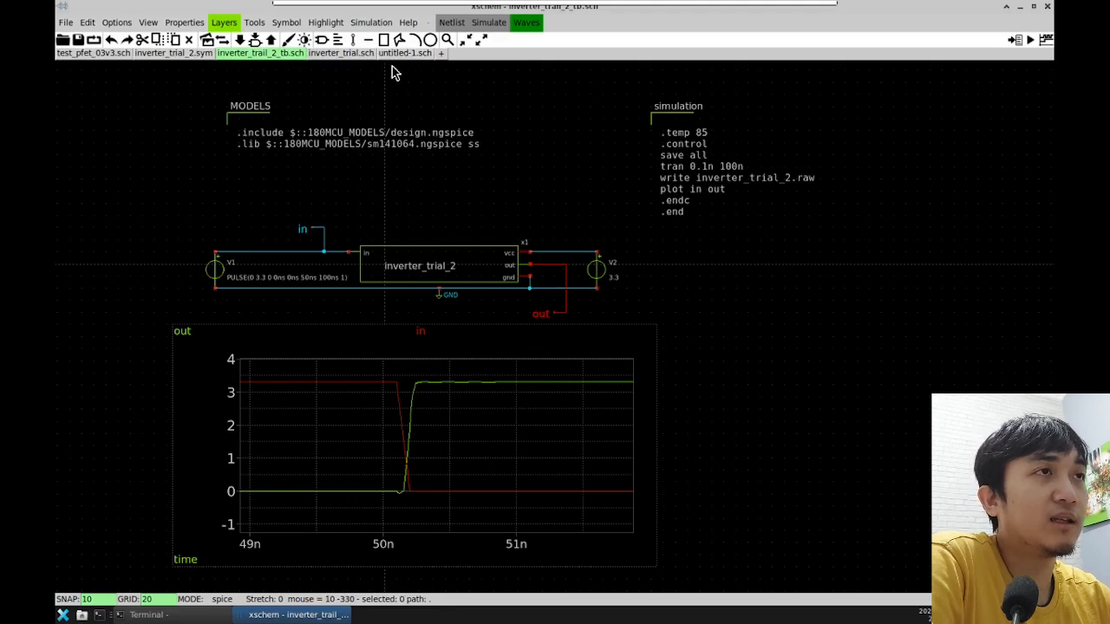
pyautogui.click(440, 53)
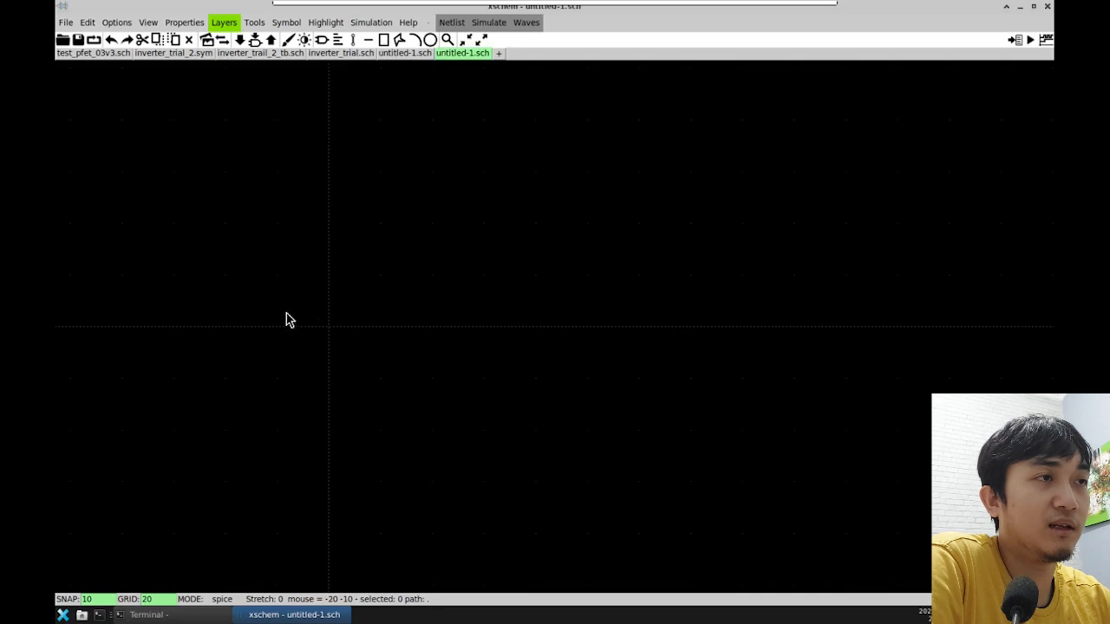
pyautogui.scroll(4, 279, 320)
pyautogui.scroll(-5, 396, 402)
pyautogui.scroll(-4, 479, 381)
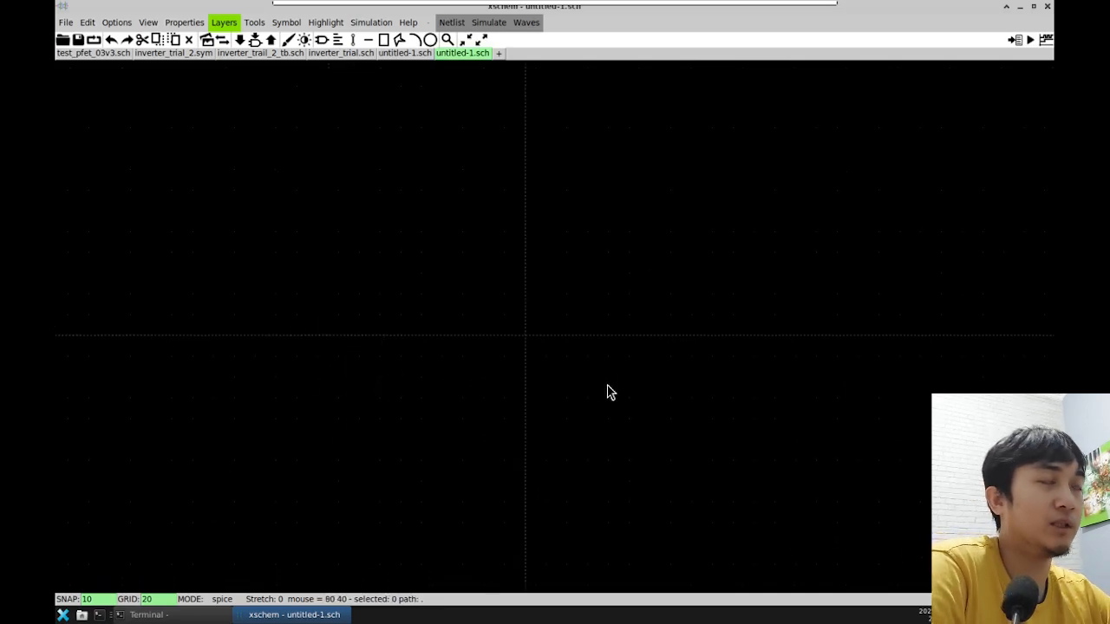
pyautogui.scroll(1, 563, 359)
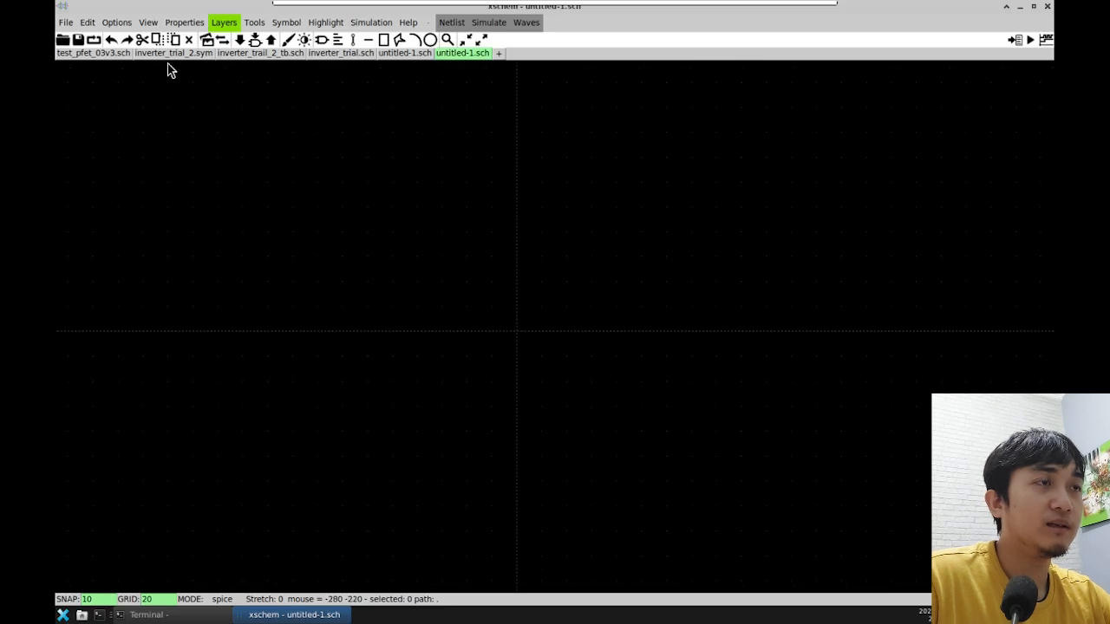
pyautogui.click(199, 54)
pyautogui.click(464, 55)
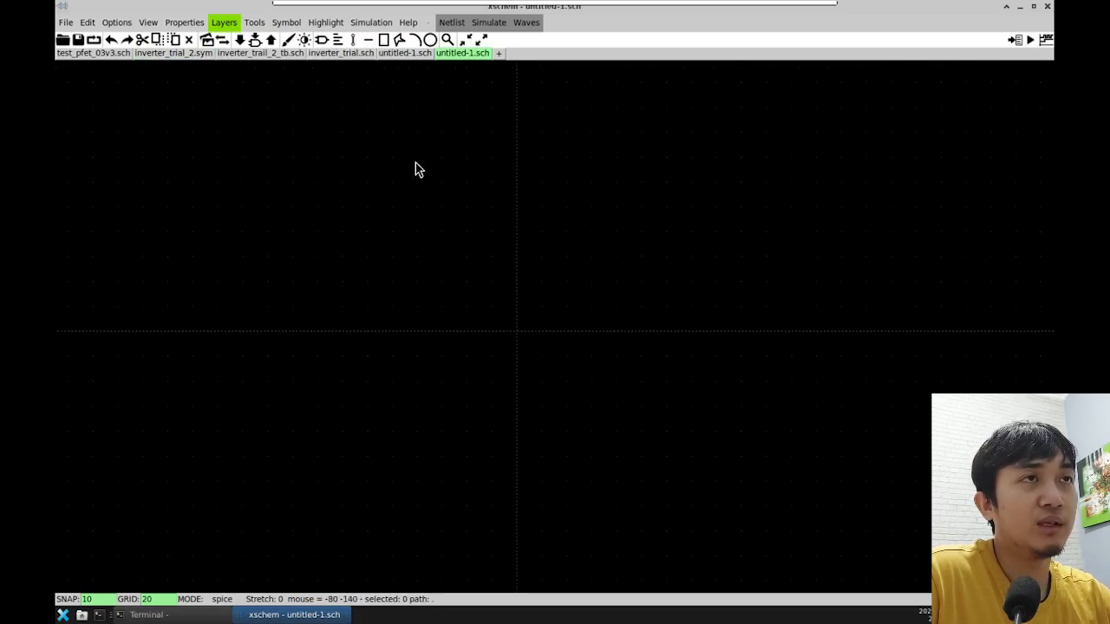
# Step: Start inserting a symbol and browse to the symbols folder of the /foss/pdks/gf180mcuD/libs.tech/xschem library
pyautogui.click(320, 44)
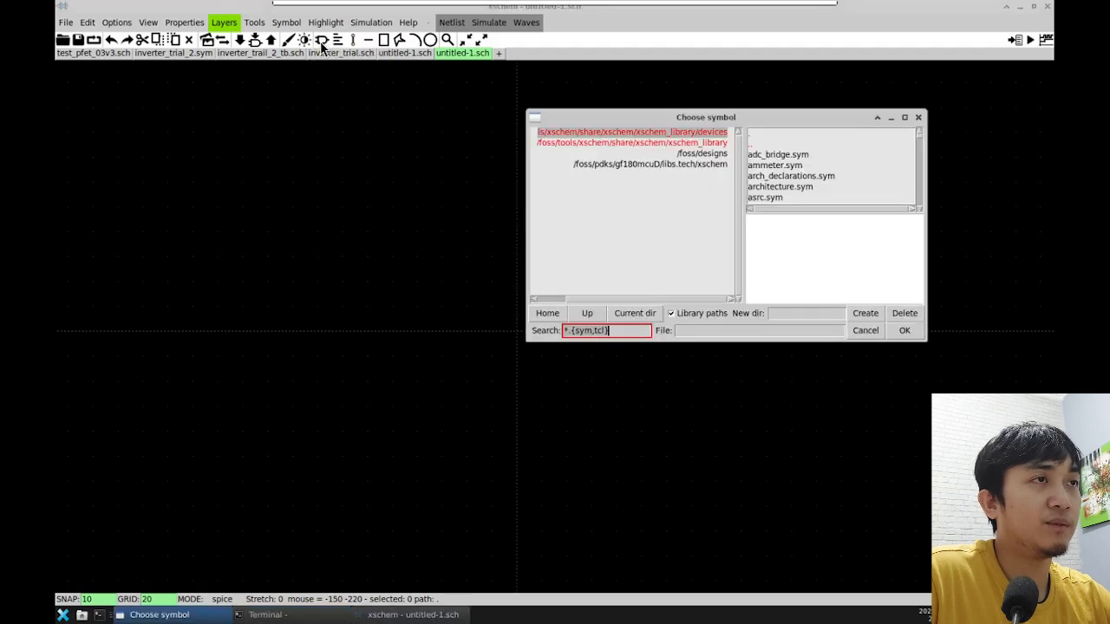
pyautogui.moveTo(712, 114); pyautogui.dragTo(511, 169)
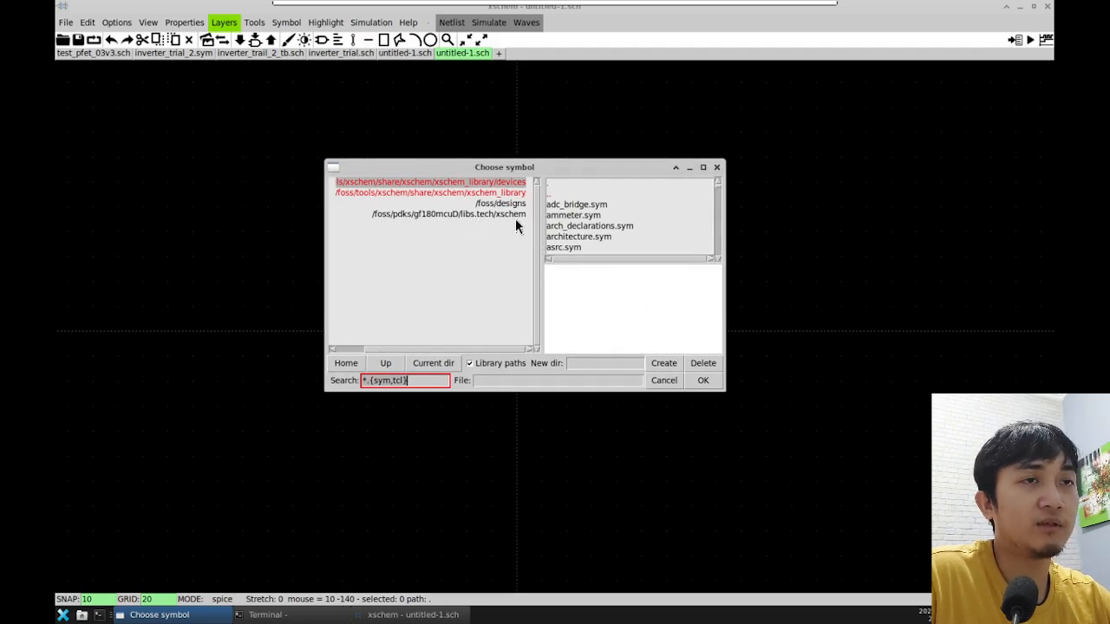
pyautogui.click(506, 213)
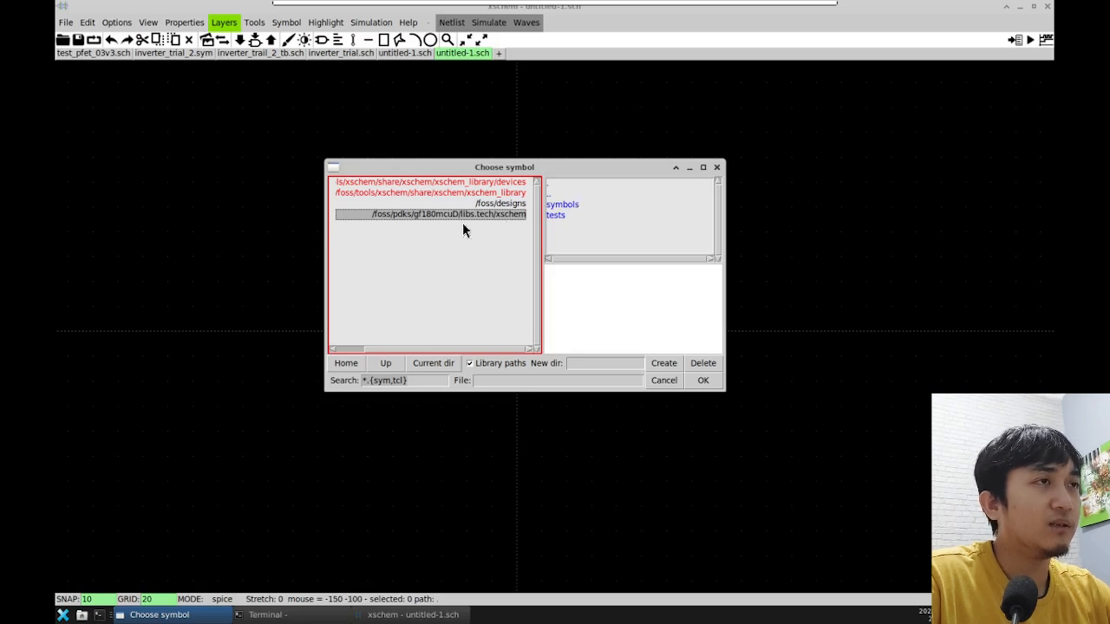
pyautogui.click(568, 205)
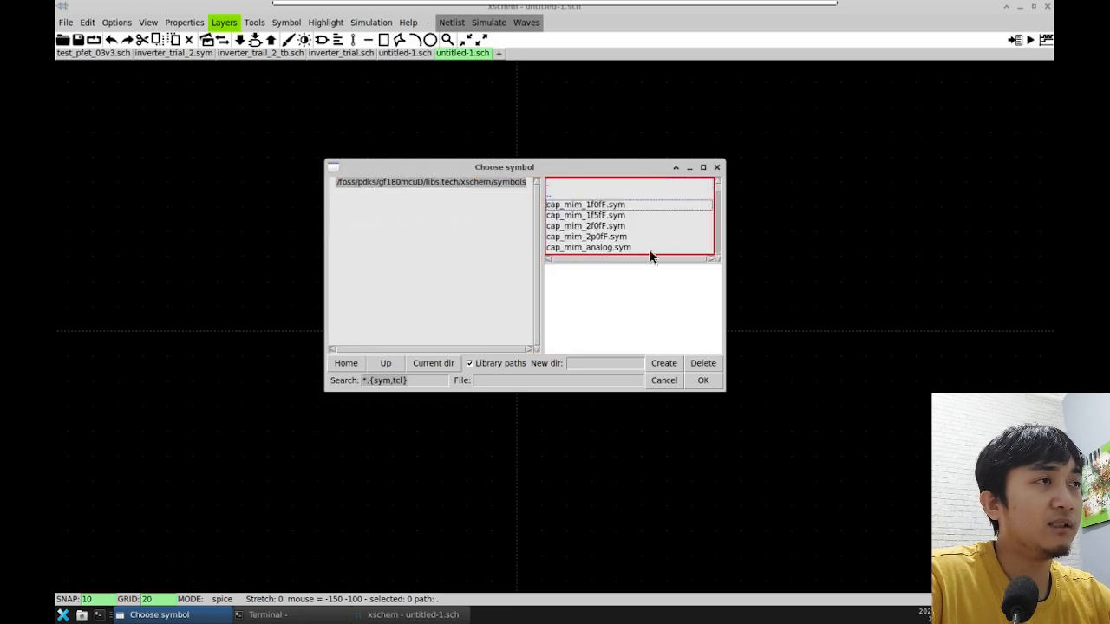
# Step: Look through the PDK symbol list and select nfet_03v3.sym as the symbol to insert
pyautogui.scroll(-8, 638, 227)
pyautogui.scroll(-3, 641, 225)
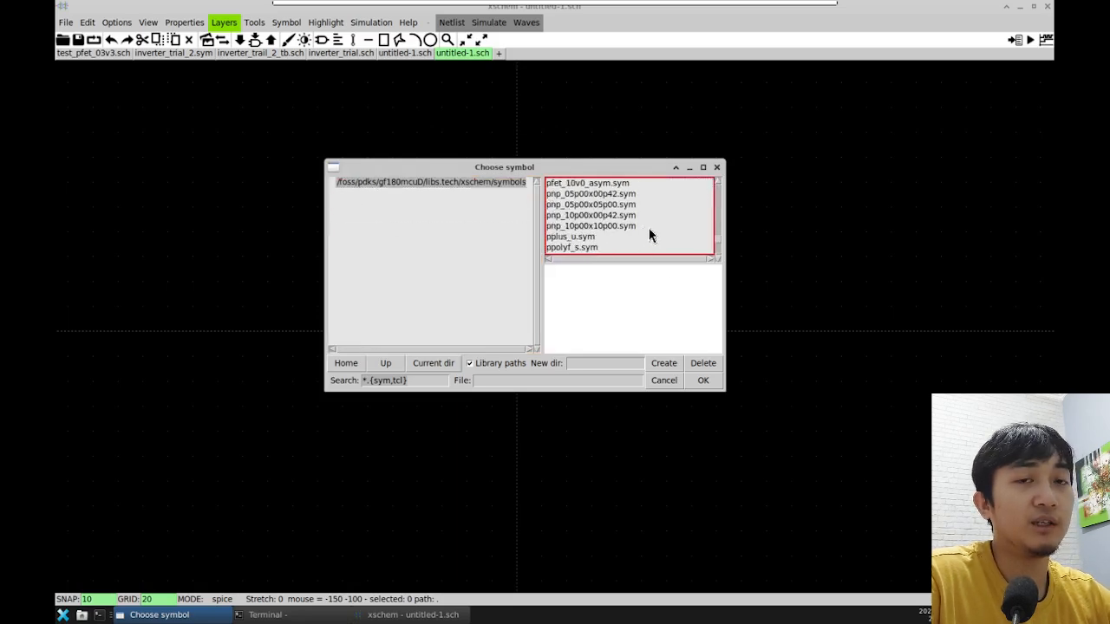
pyautogui.scroll(6, 644, 225)
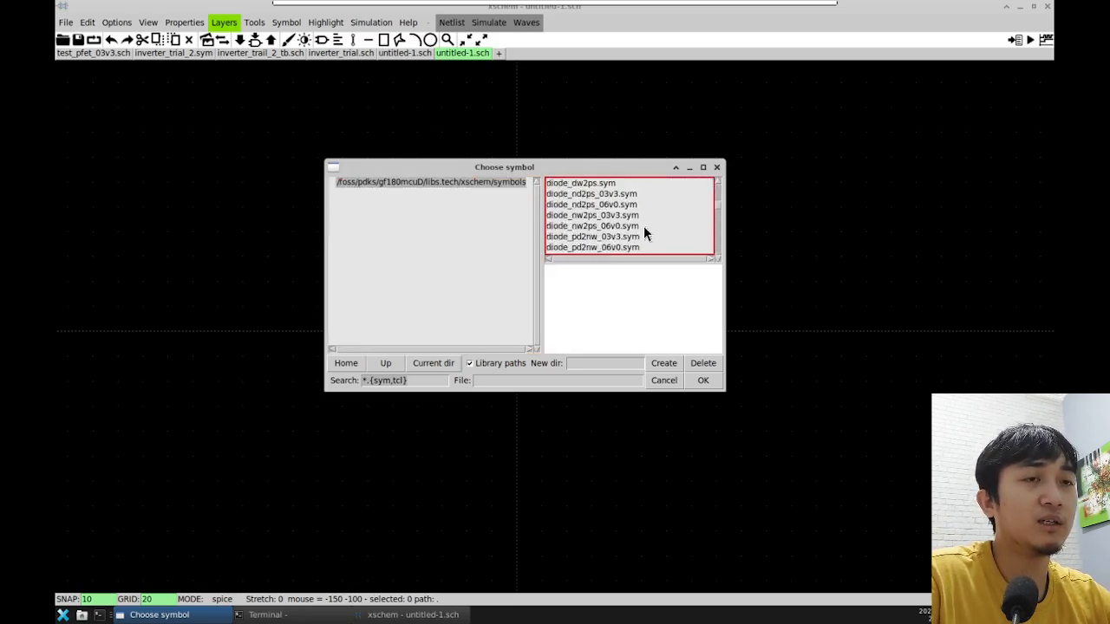
pyautogui.scroll(-4, 639, 227)
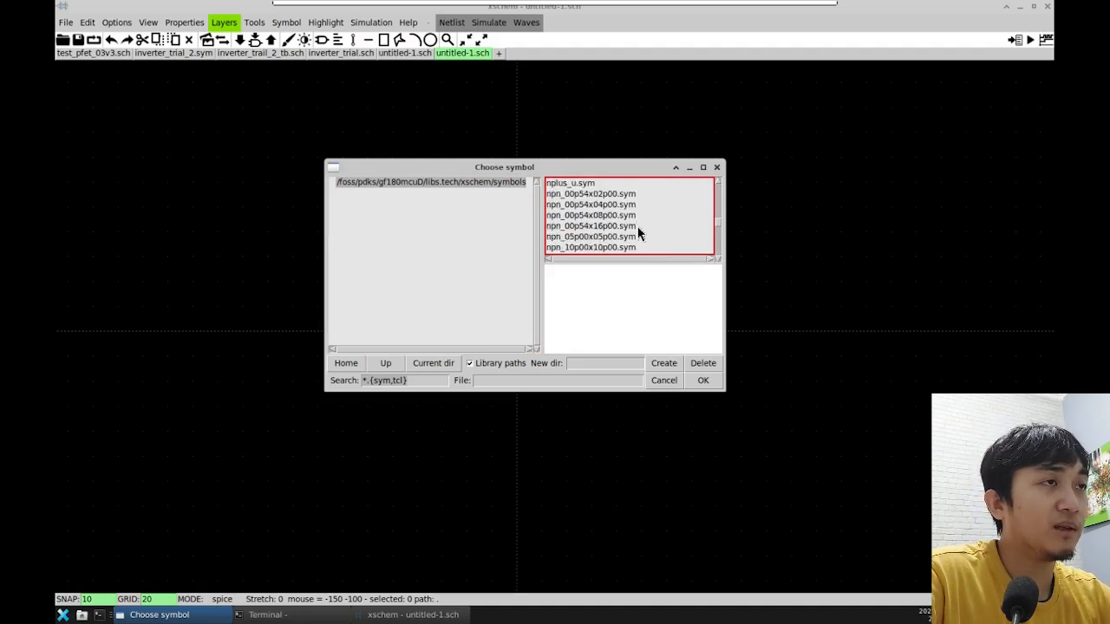
pyautogui.scroll(4, 637, 233)
pyautogui.scroll(-4, 607, 221)
pyautogui.click(599, 216)
pyautogui.scroll(4, 600, 221)
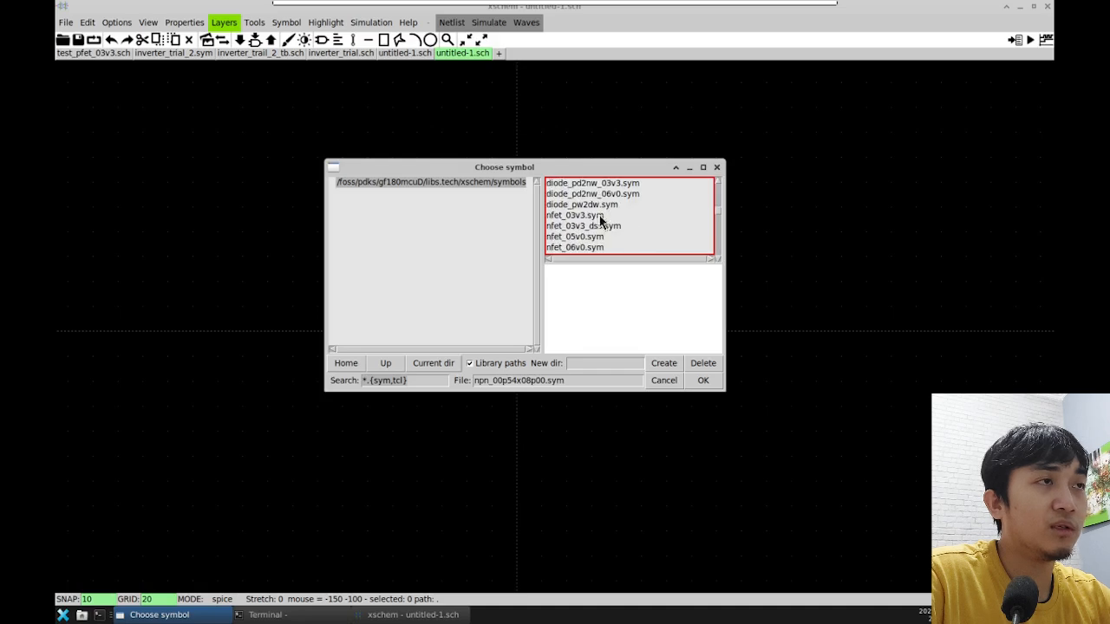
pyautogui.click(578, 216)
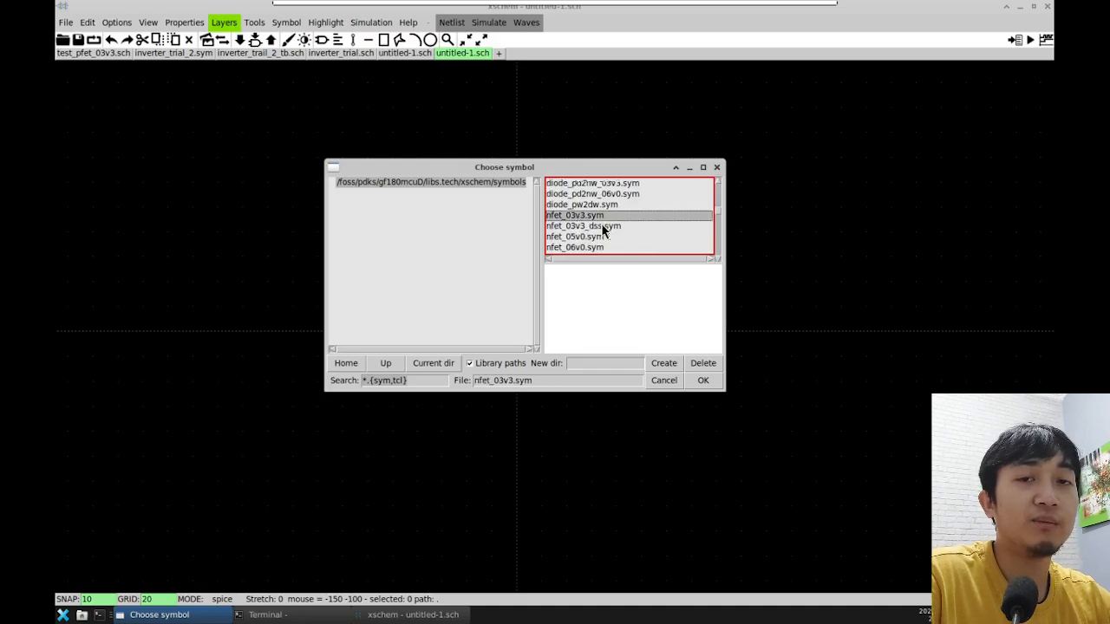
# Step: Look through the gf180mcuD symbol list, covering the capacitor, diode and nfet variants around nfet_03v3.sym
pyautogui.scroll(3, 604, 227)
pyautogui.scroll(-5, 604, 227)
pyautogui.scroll(2, 606, 228)
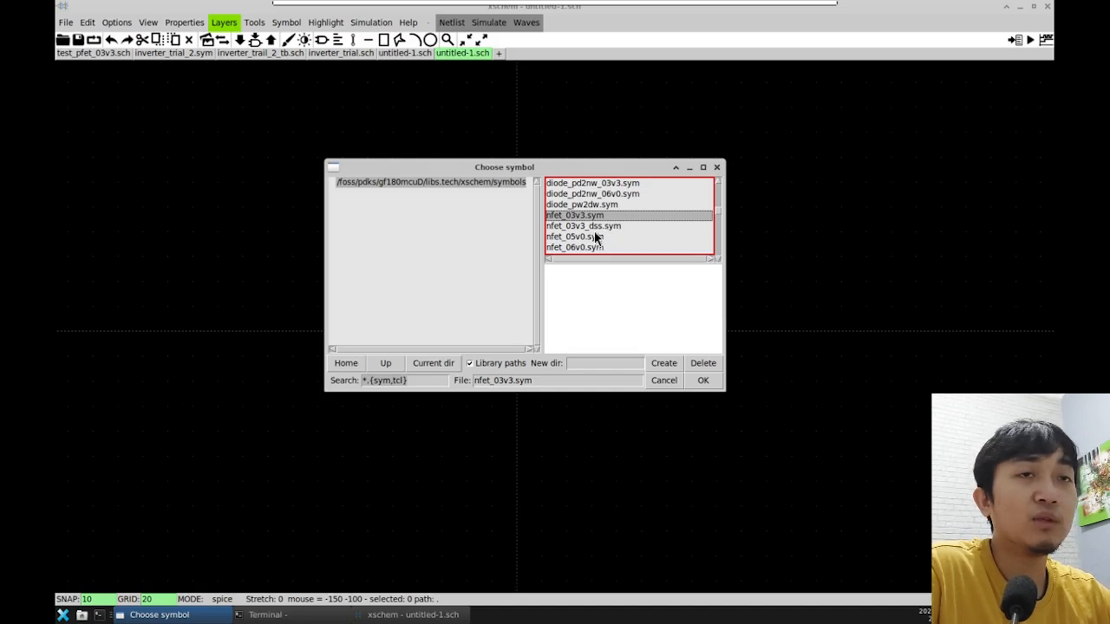
pyautogui.scroll(3, 604, 226)
pyautogui.scroll(-1, 602, 234)
pyautogui.scroll(-1, 601, 233)
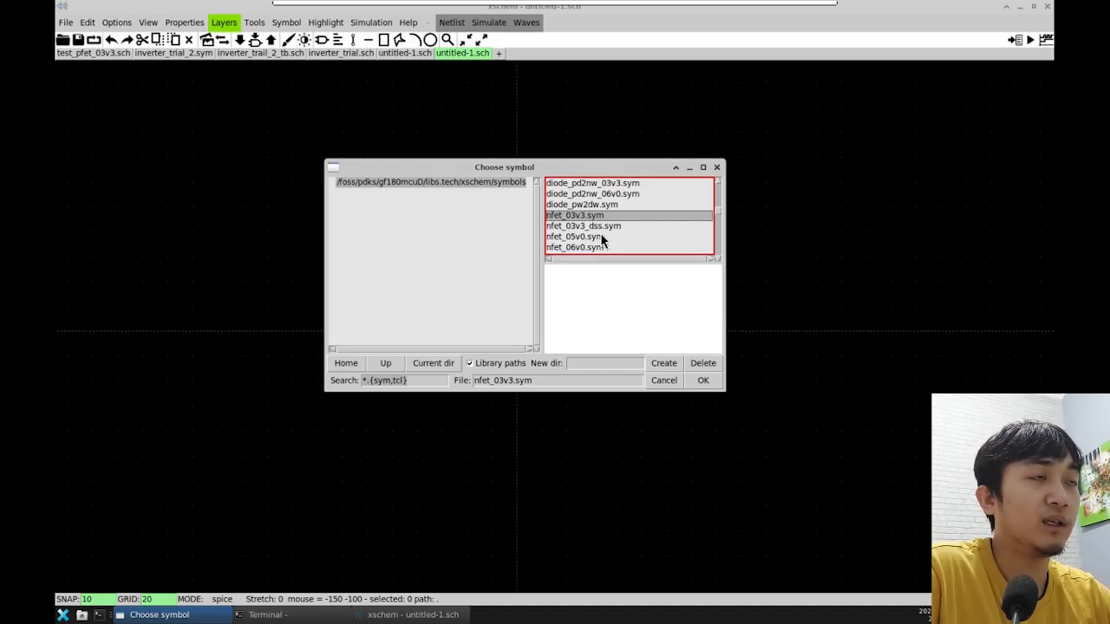
pyautogui.scroll(3, 602, 240)
pyautogui.scroll(-3, 602, 239)
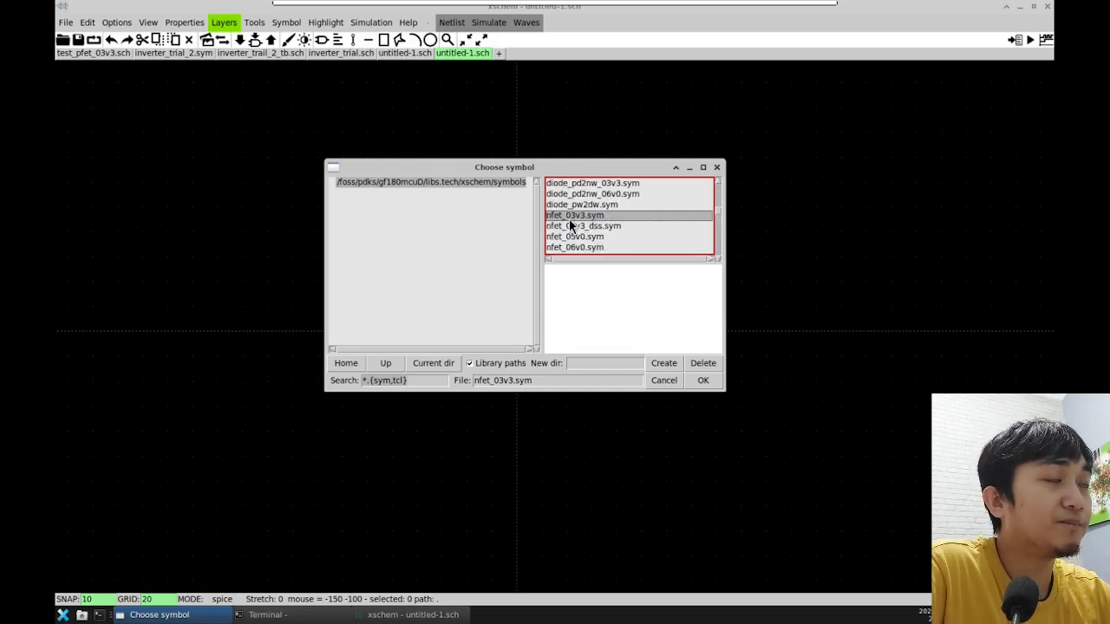
pyautogui.scroll(5, 568, 219)
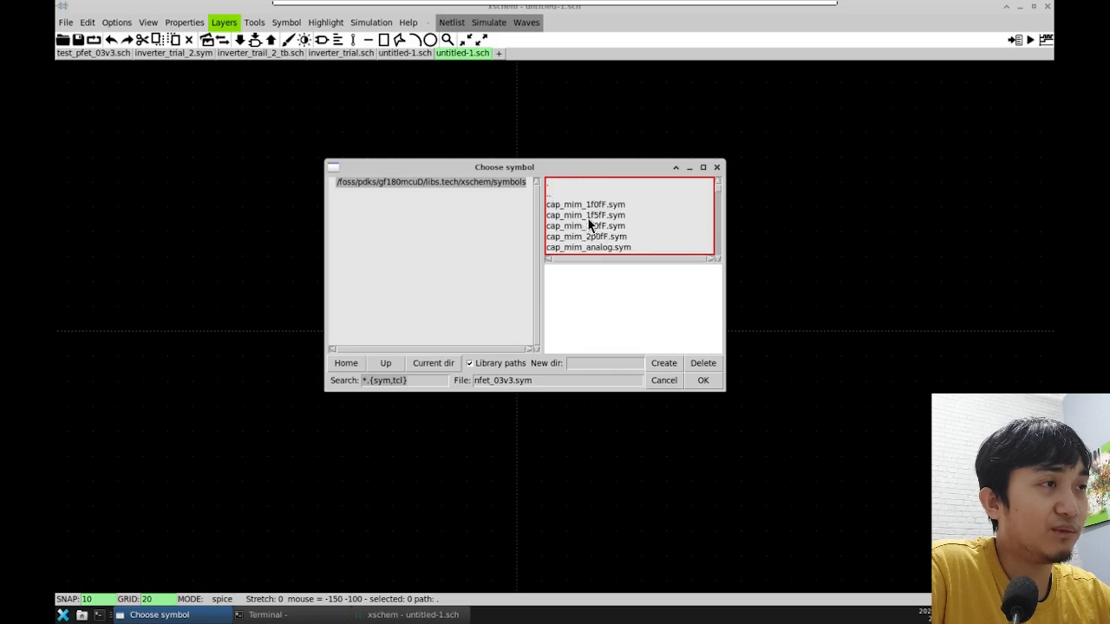
pyautogui.scroll(-7, 594, 226)
pyautogui.scroll(2, 593, 226)
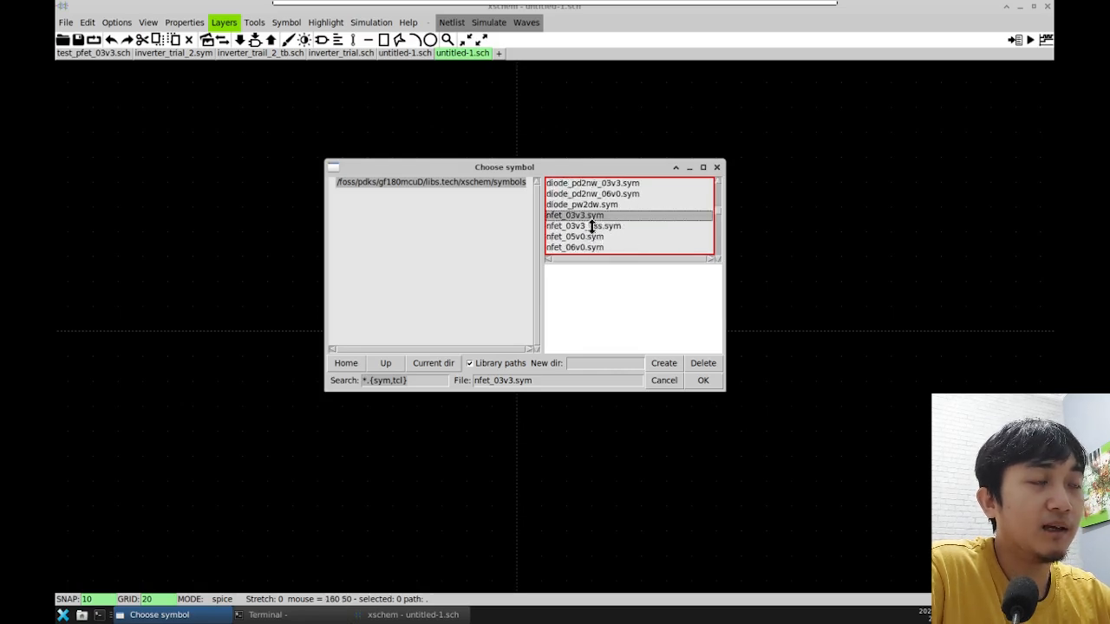
# Step: Place the selected nfet_03v3.sym transistor on the blank schematic, just below the origin with its drain and source on the vertical axis
pyautogui.click(700, 385)
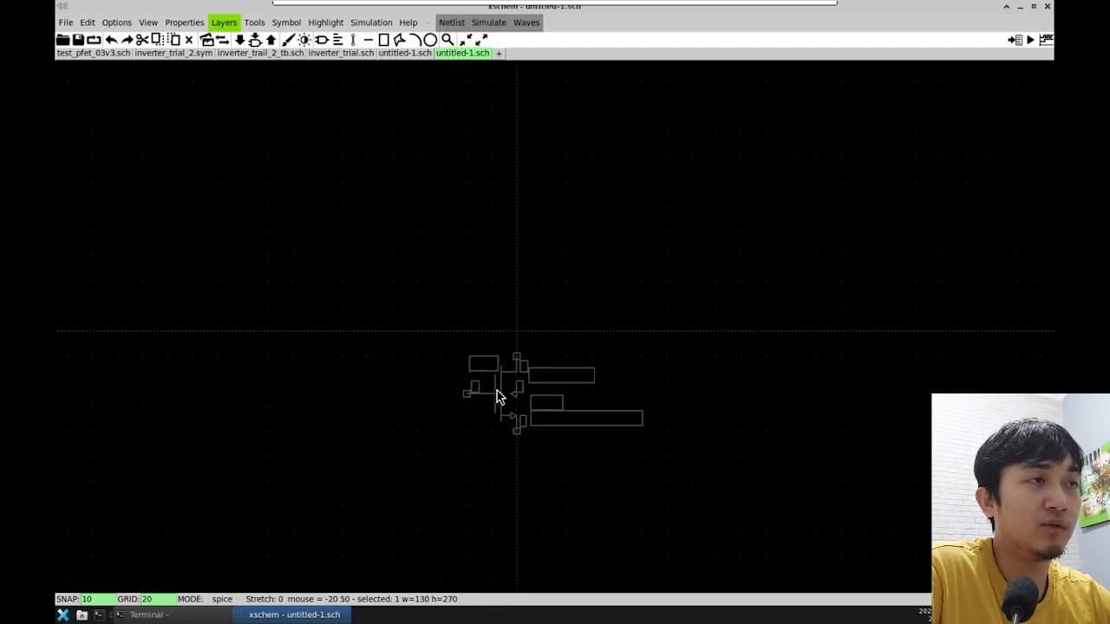
pyautogui.click(494, 388)
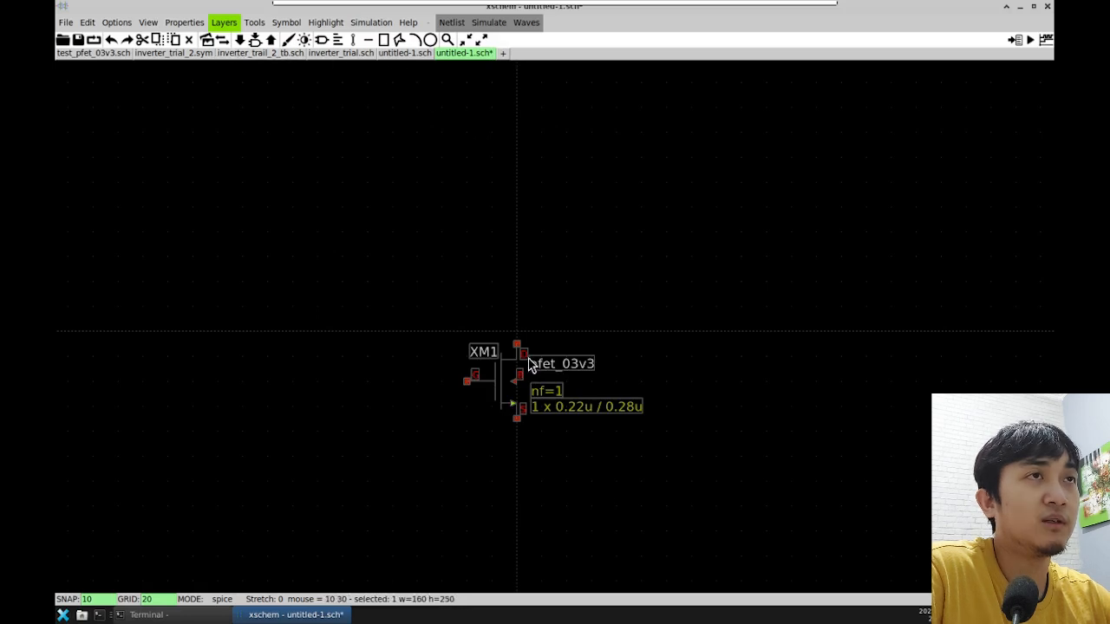
# Step: Insert pfet_03v3.sym from the PDK symbols folder and place it directly above the nfet, with their gates and drains vertically aligned
pyautogui.click(322, 40)
pyautogui.scroll(-15, 616, 224)
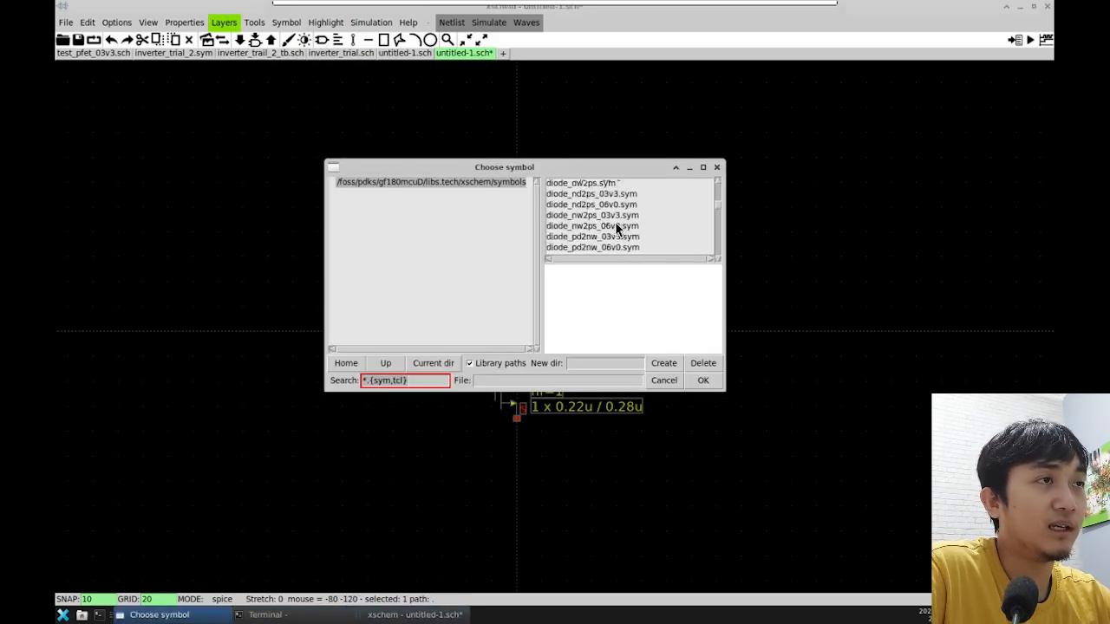
pyautogui.scroll(-3, 617, 223)
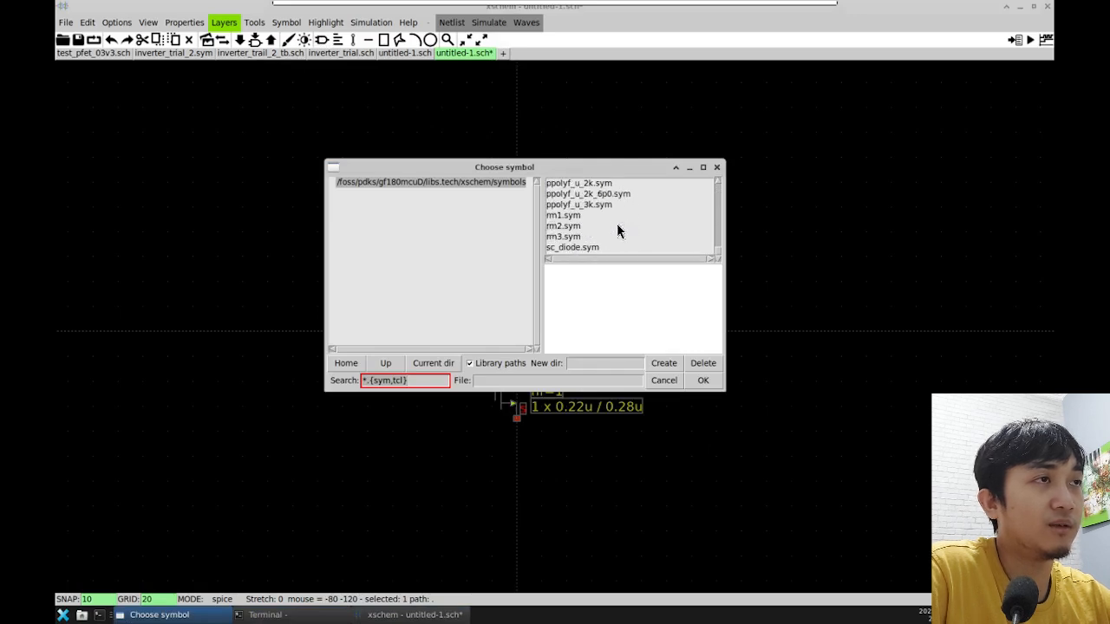
pyautogui.scroll(6, 614, 227)
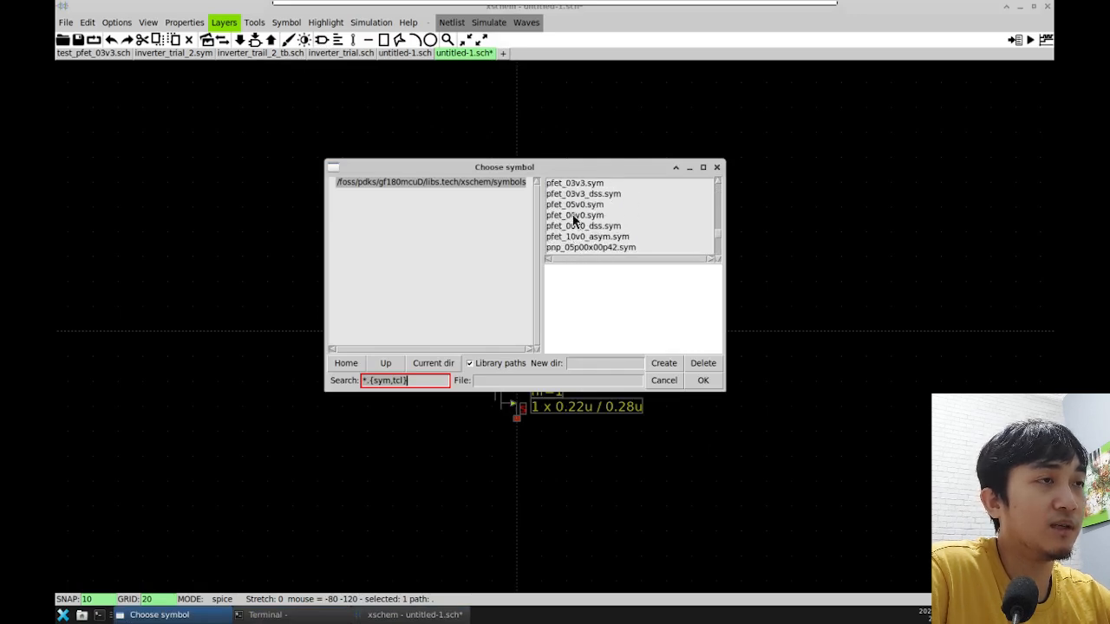
pyautogui.click(579, 184)
pyautogui.click(702, 383)
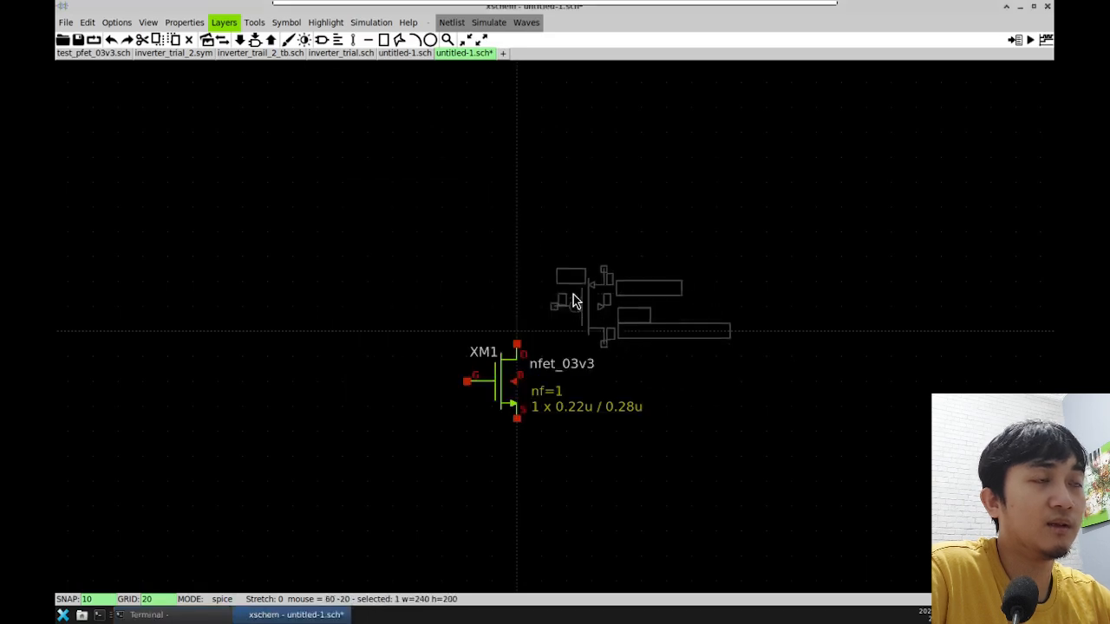
pyautogui.click(500, 286)
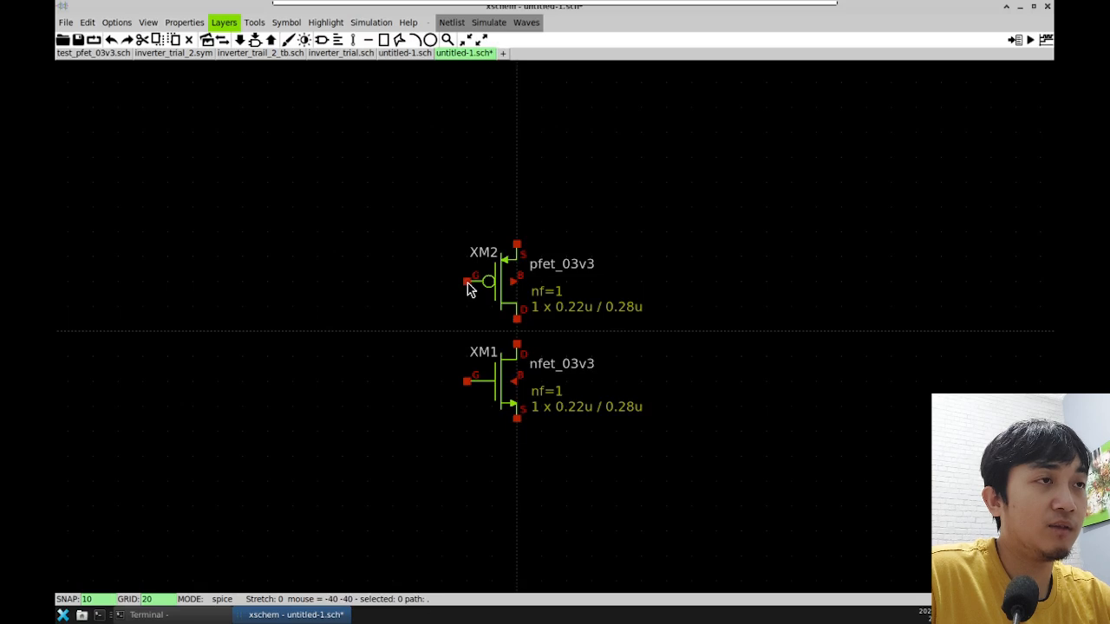
# Step: Wire the pfet and nfet gates together and run a horizontal input wire outward to the left from the middle of that connection
pyautogui.press('w')
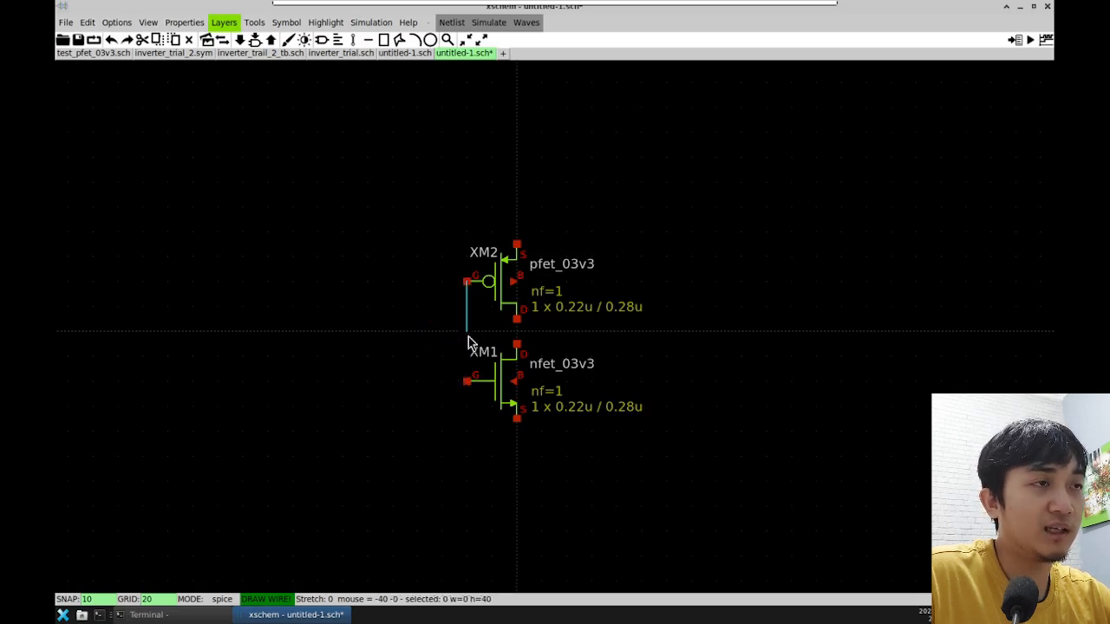
pyautogui.click(466, 382)
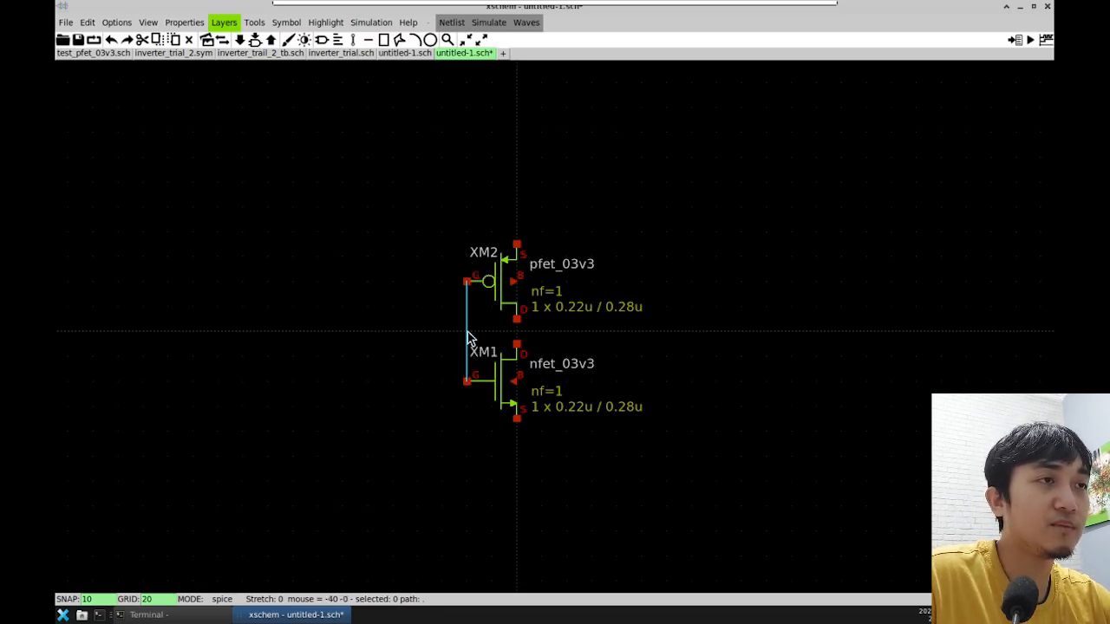
pyautogui.press('w')
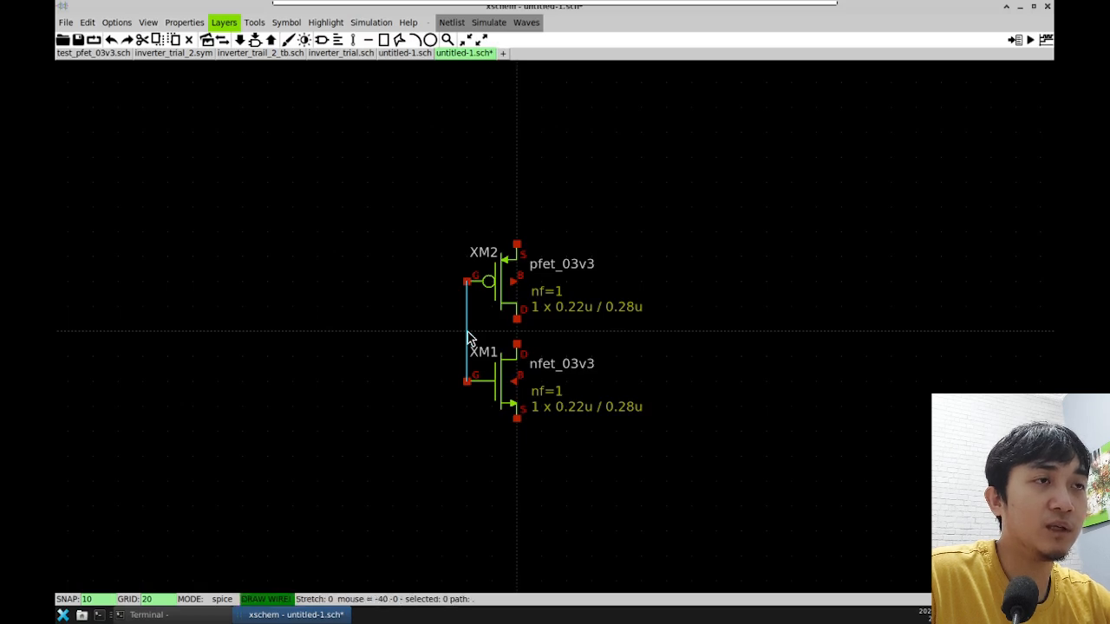
pyautogui.click(381, 336)
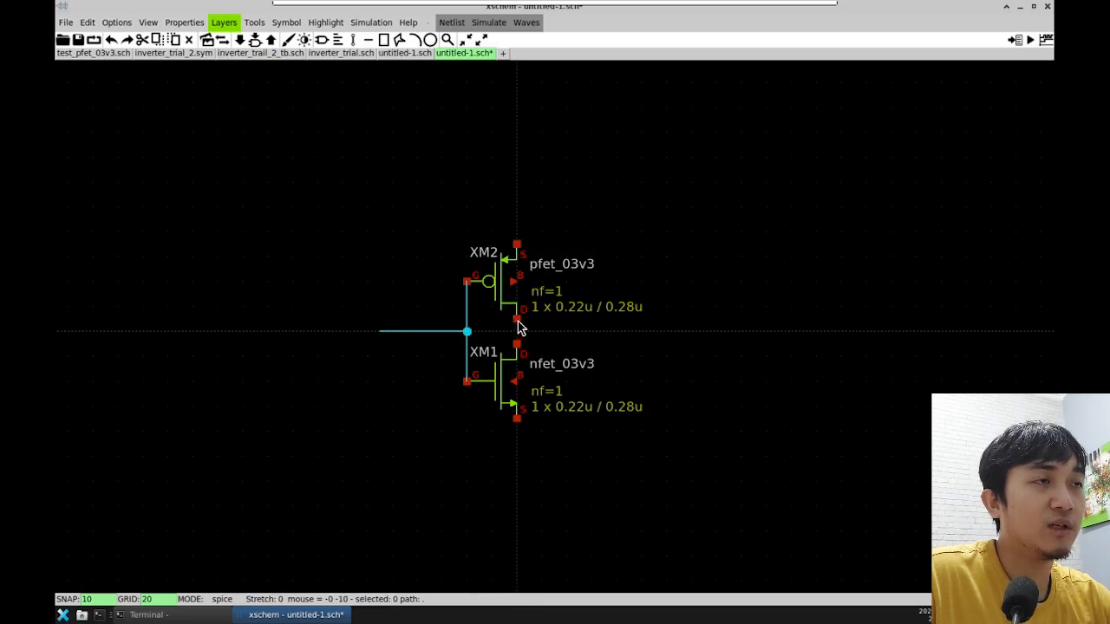
# Step: Wire the pfet and nfet drains together and run a horizontal output wire to the right from the middle of that connection
pyautogui.press('w')
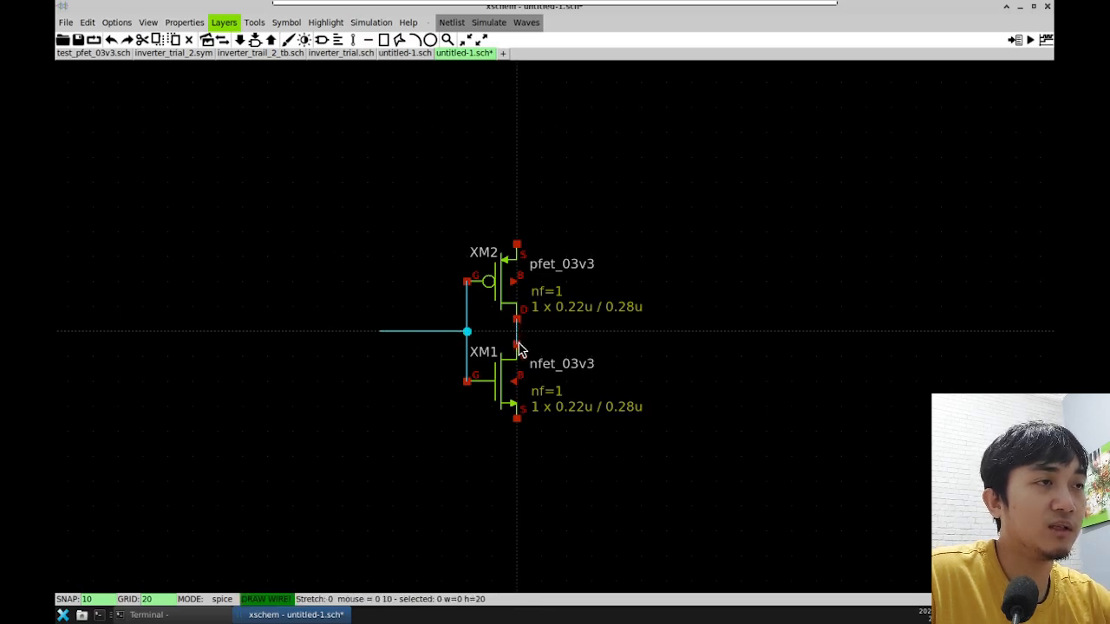
pyautogui.click(520, 349)
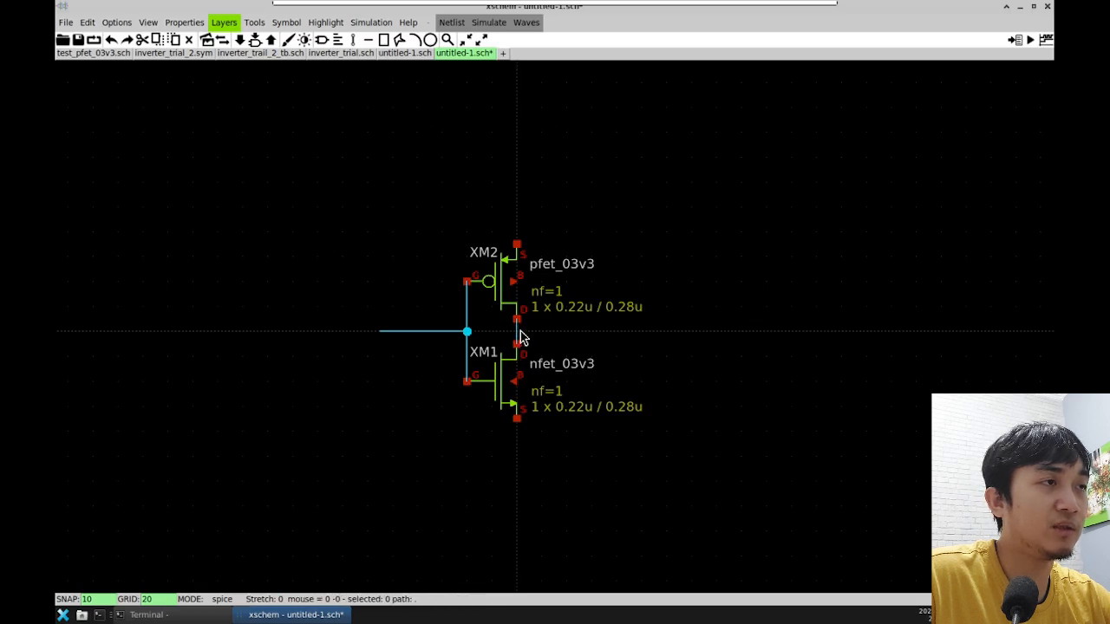
pyautogui.press('w')
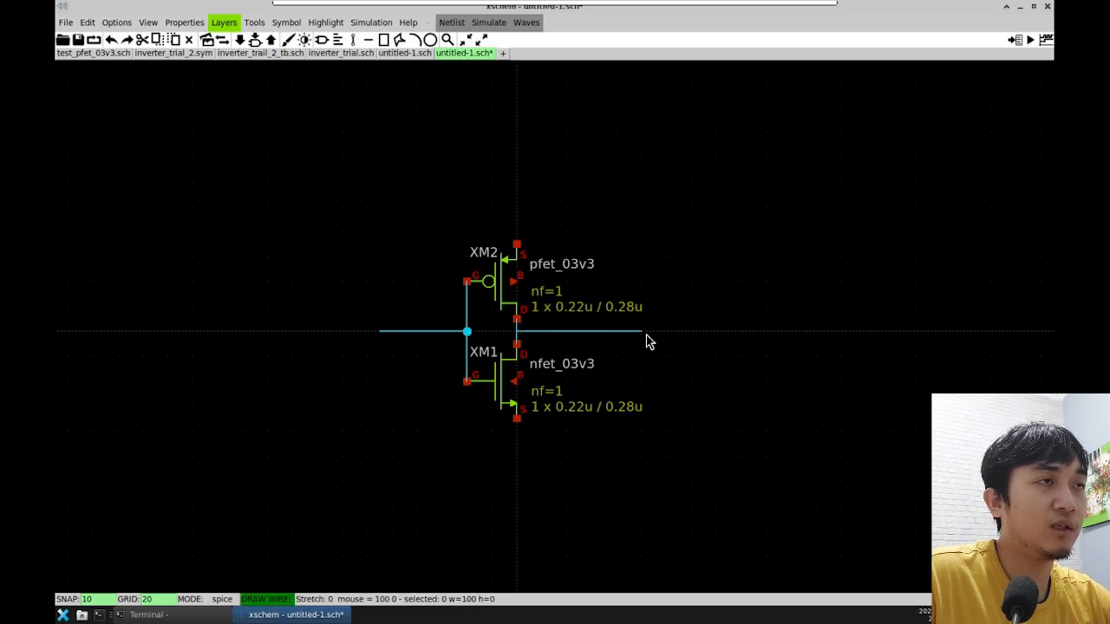
pyautogui.click(672, 338)
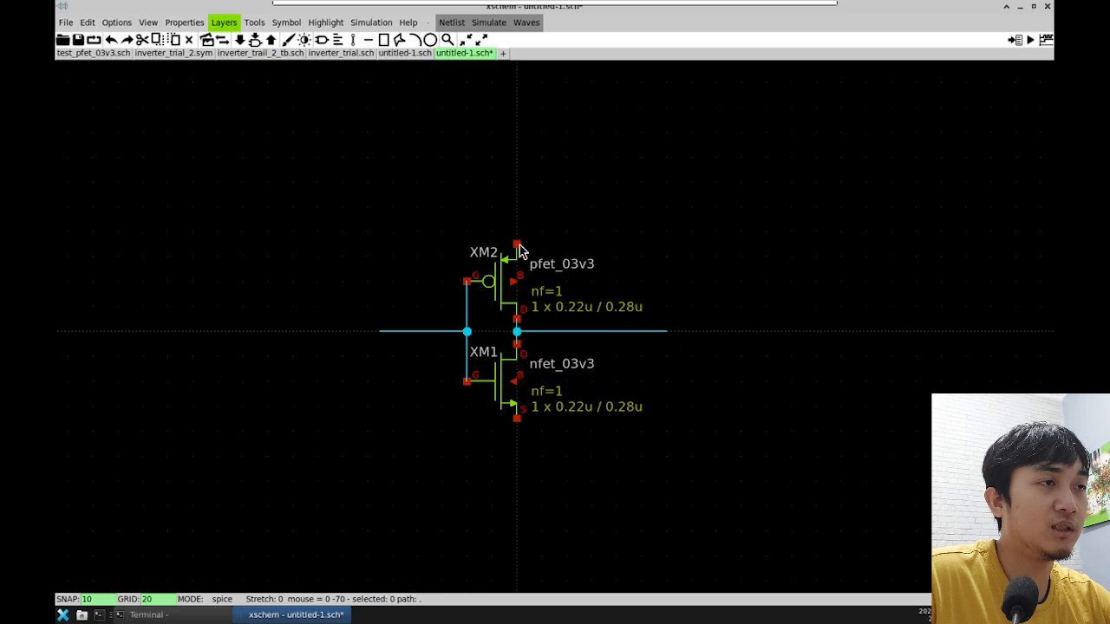
# Step: Draw a vertical supply wire upward from the pfet source and a matching ground wire downward from the nfet source
pyautogui.press('w')
pyautogui.click(519, 196)
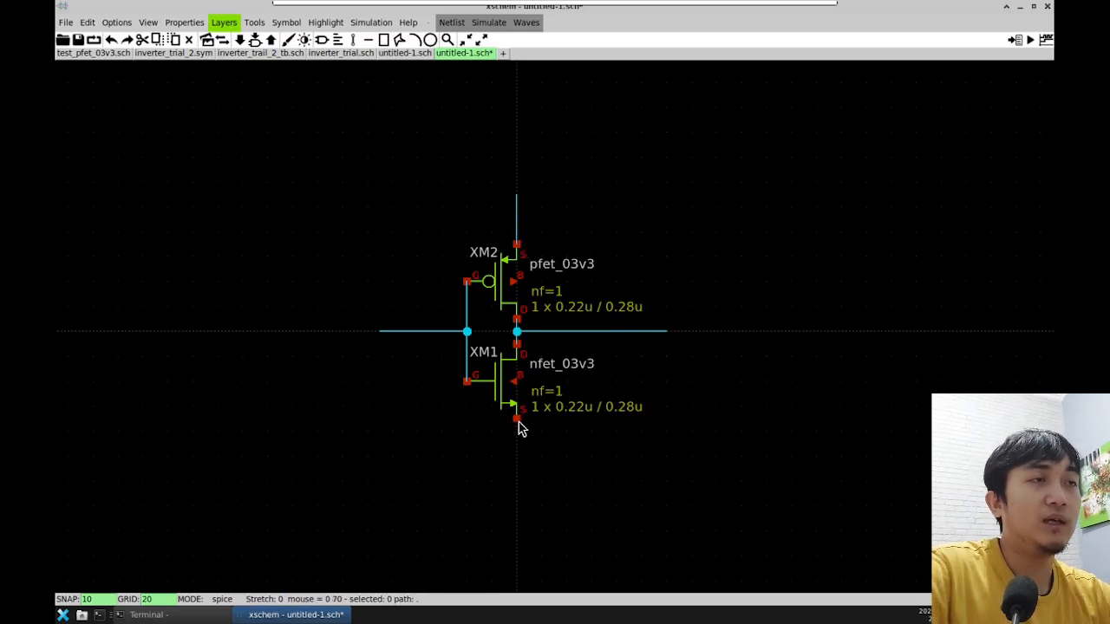
pyautogui.press('w')
pyautogui.click(518, 468)
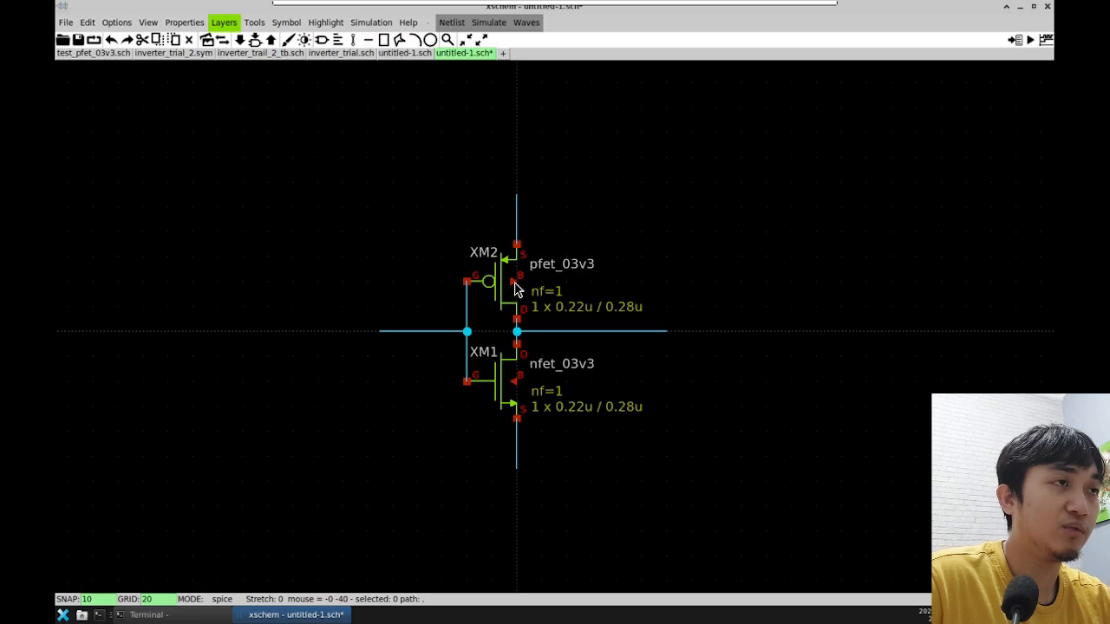
# Step: Wire each transistor's bulk to its own source, looping around the right of the pfet and running straight down on the nfet
pyautogui.press('w')
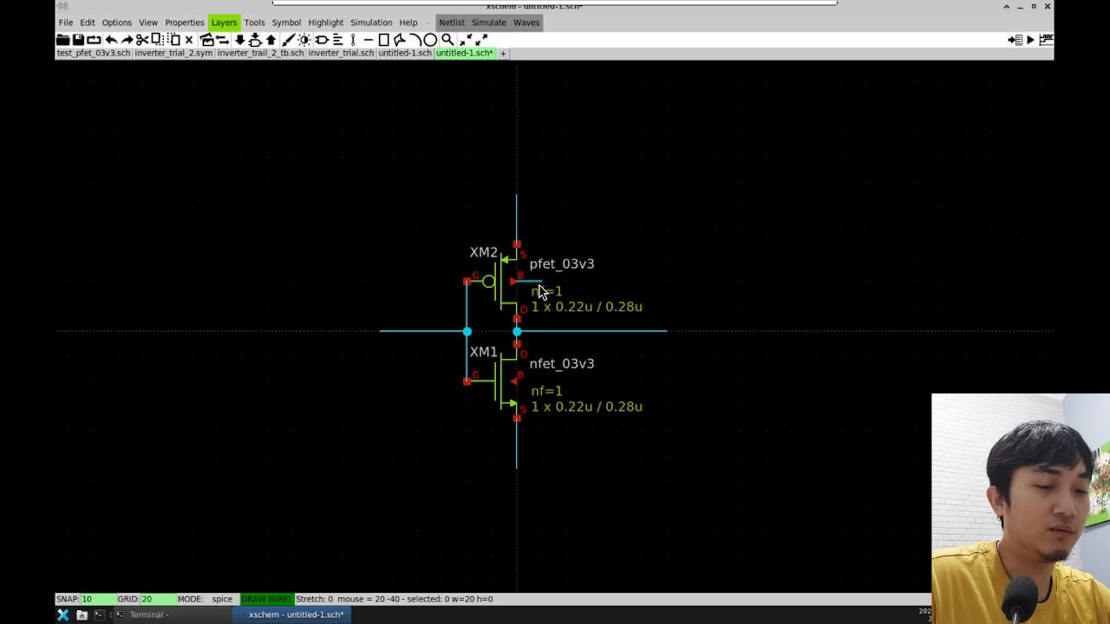
pyautogui.click(538, 287)
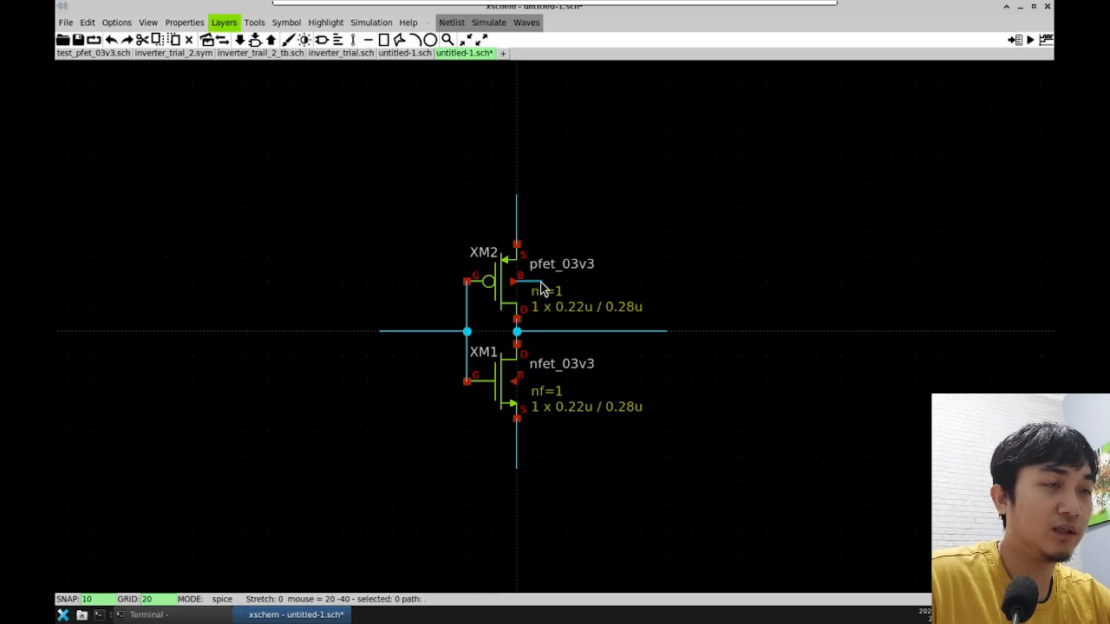
pyautogui.click(517, 245)
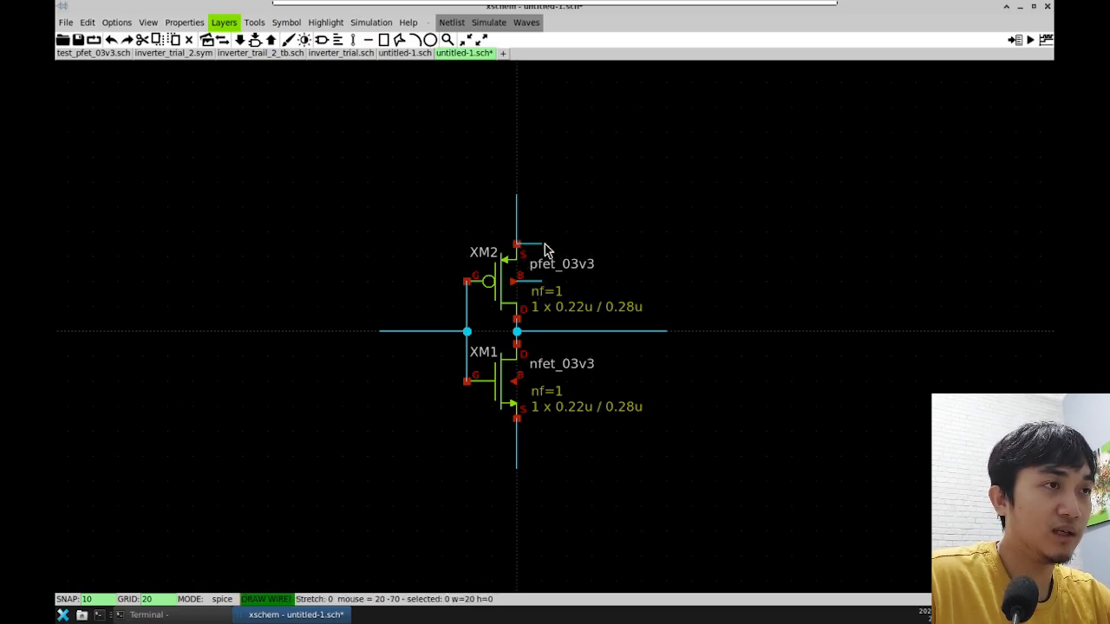
pyautogui.click(541, 281)
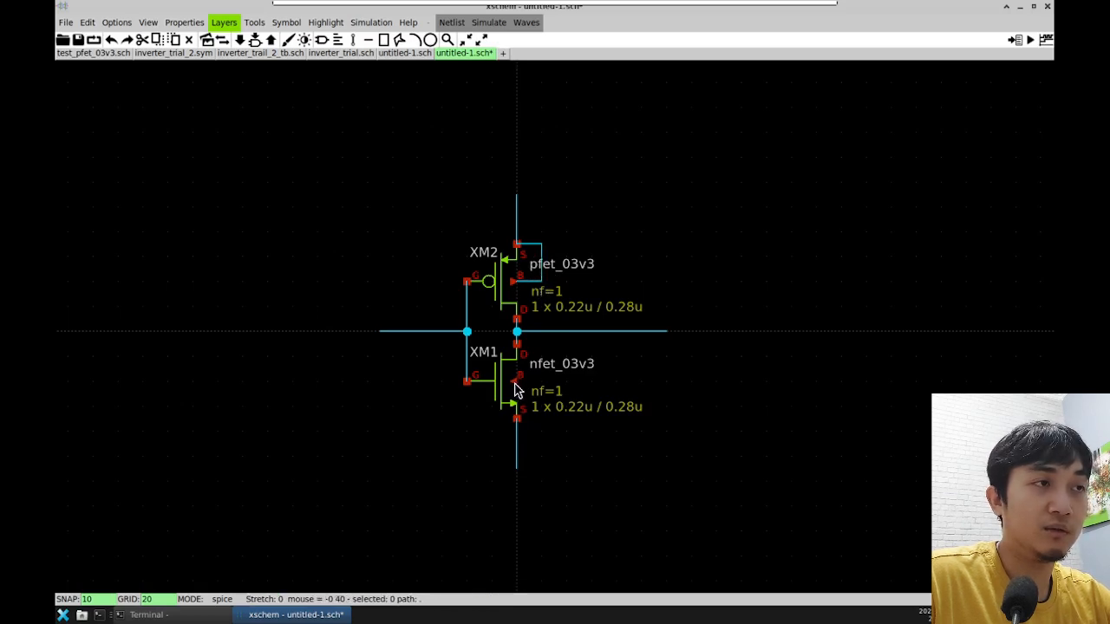
pyautogui.click(516, 390)
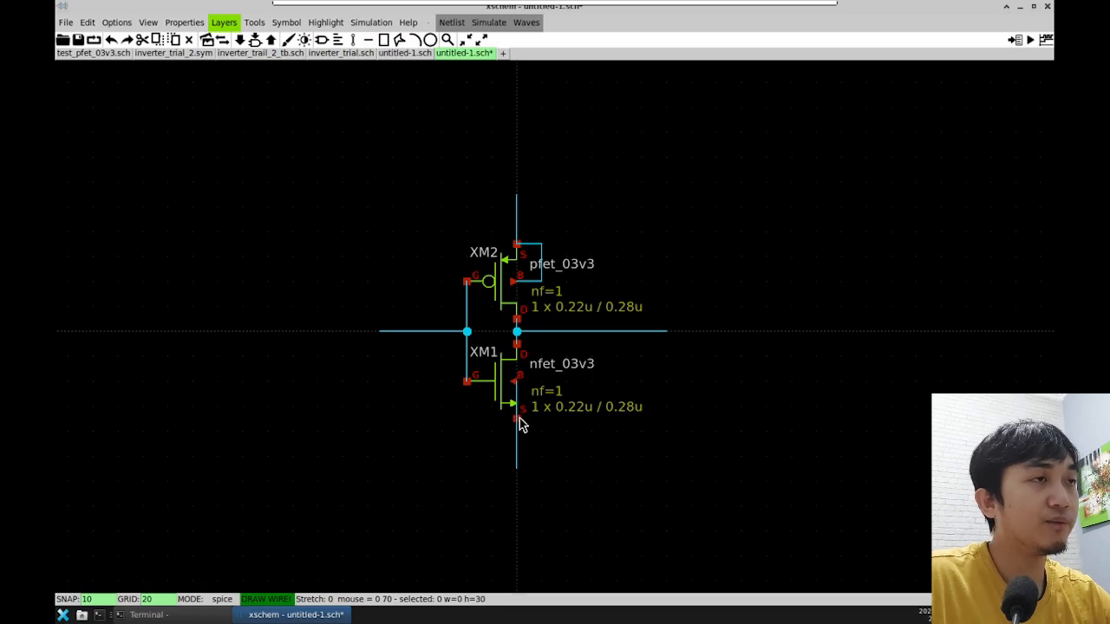
pyautogui.press('Escape')
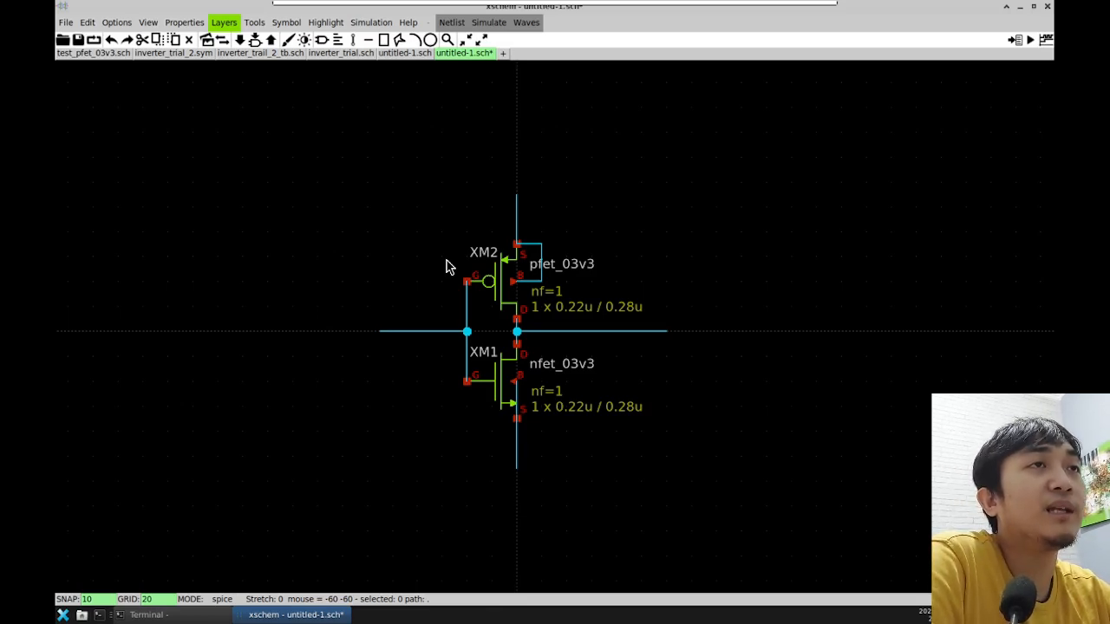
# Step: Start inserting a symbol and switch the symbol chooser from the gf180mcuD symbols to the xschem_library/devices library
pyautogui.click(321, 40)
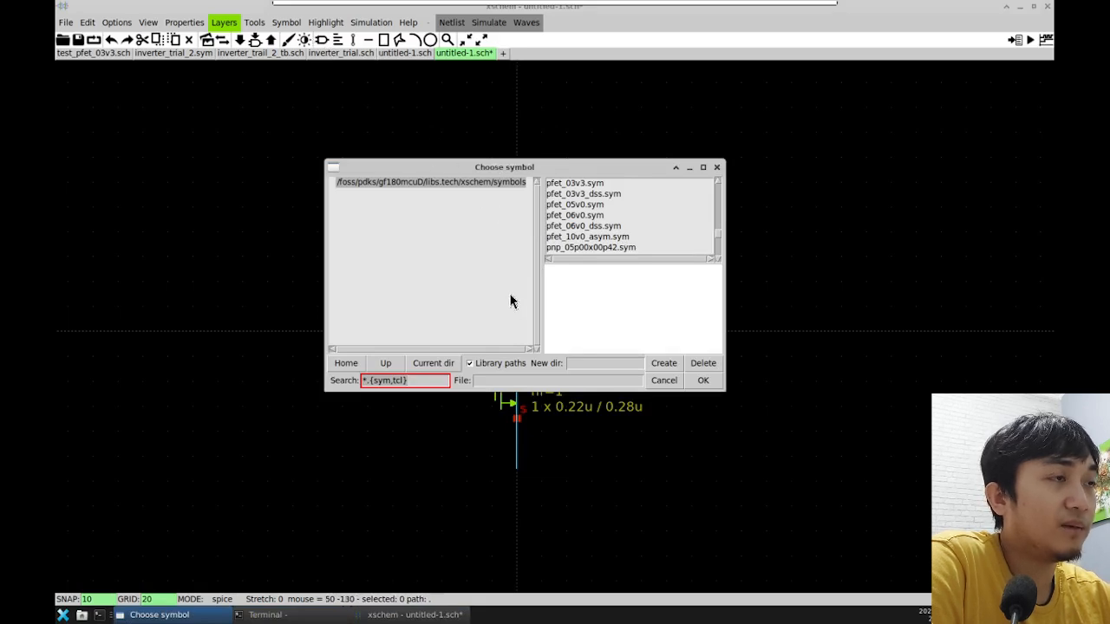
pyautogui.scroll(3, 652, 223)
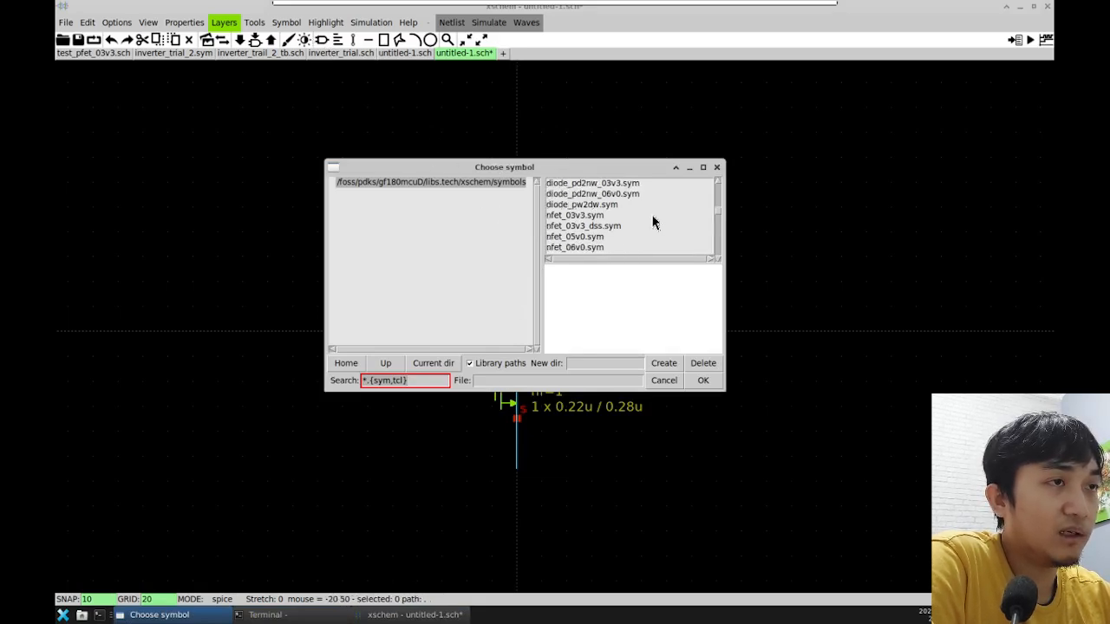
pyautogui.scroll(5, 653, 223)
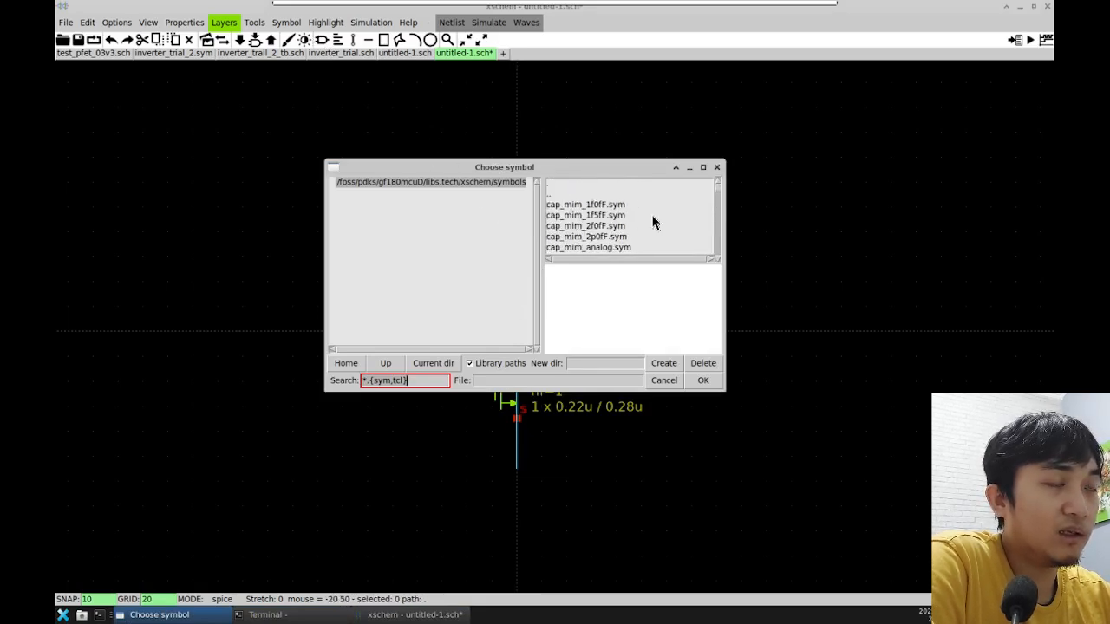
pyautogui.click(374, 366)
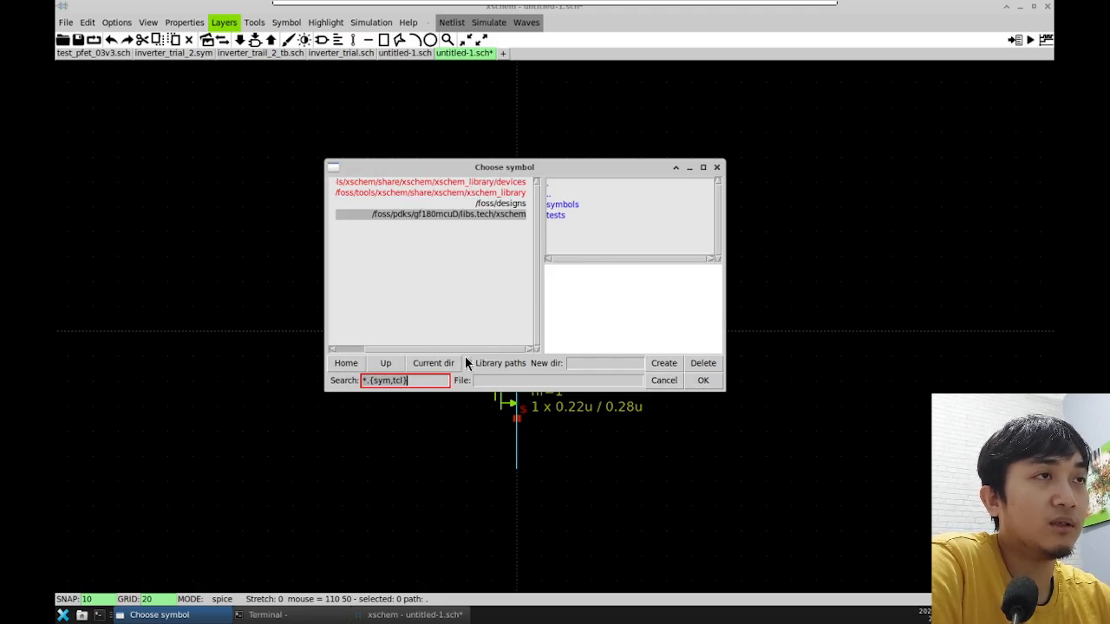
pyautogui.moveTo(456, 350); pyautogui.dragTo(496, 347)
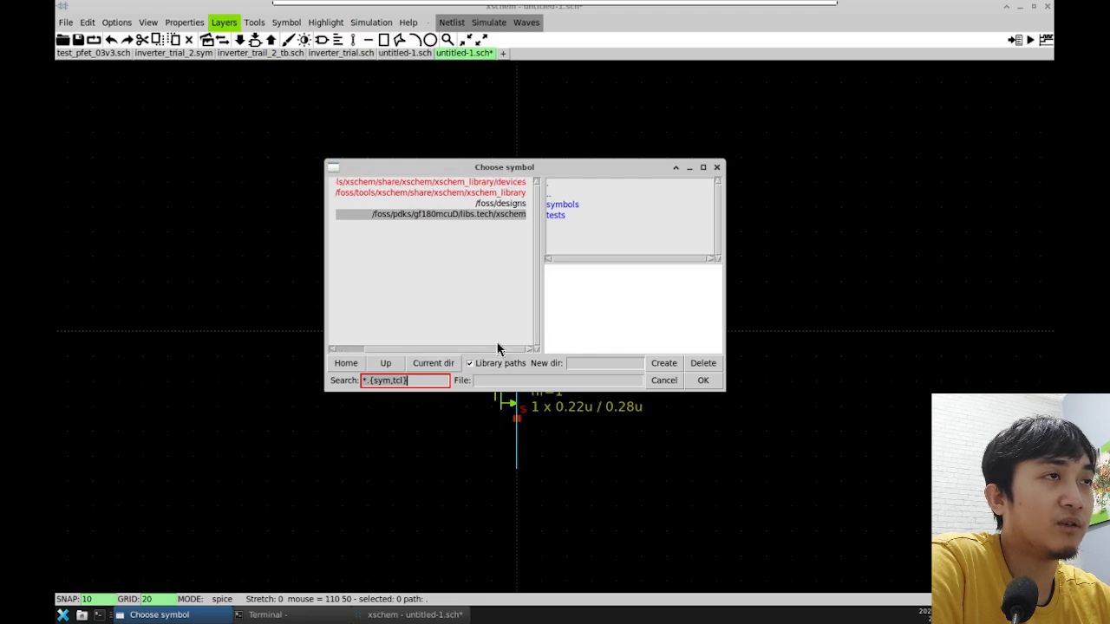
pyautogui.click(503, 182)
# Step: Browse the devices library's symbol list for the pin symbols
pyautogui.scroll(-10, 592, 236)
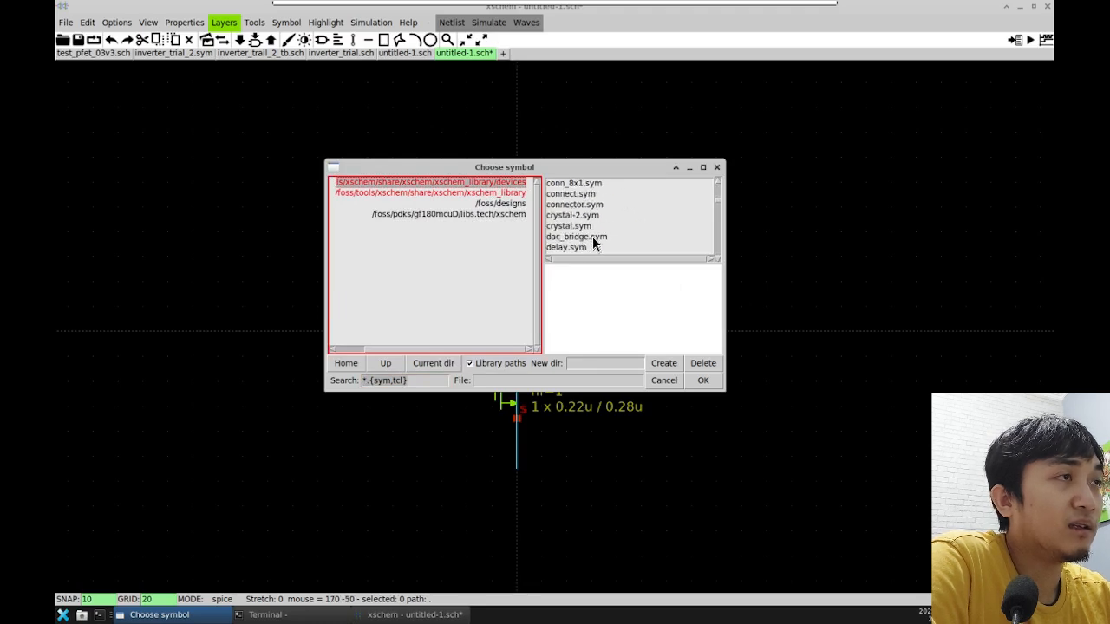
pyautogui.scroll(8, 594, 236)
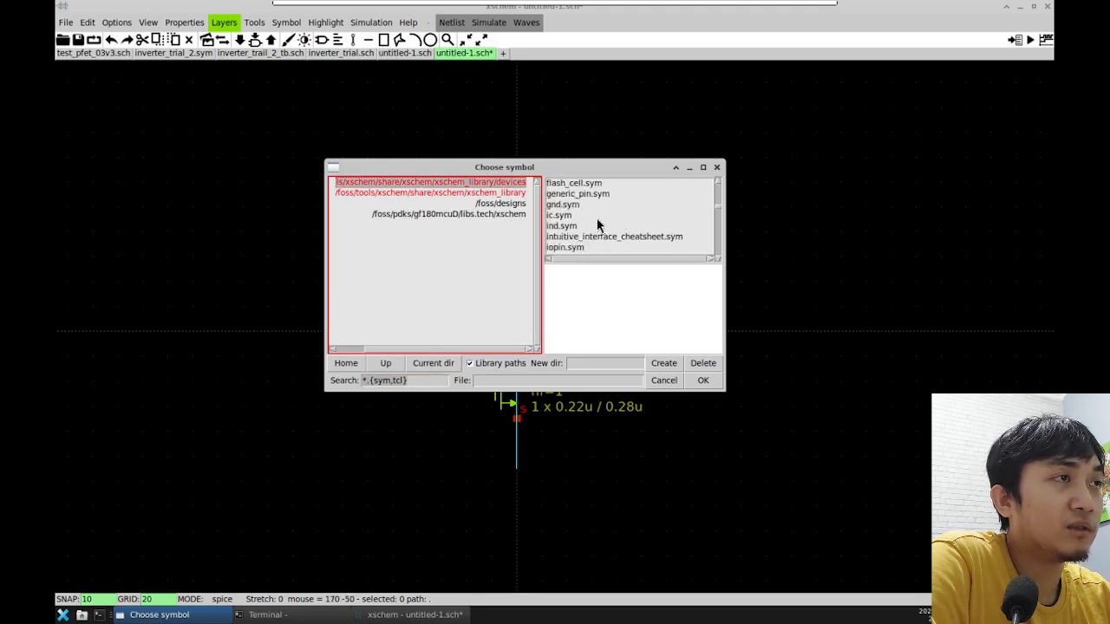
pyautogui.scroll(3, 590, 222)
pyautogui.scroll(-3, 593, 224)
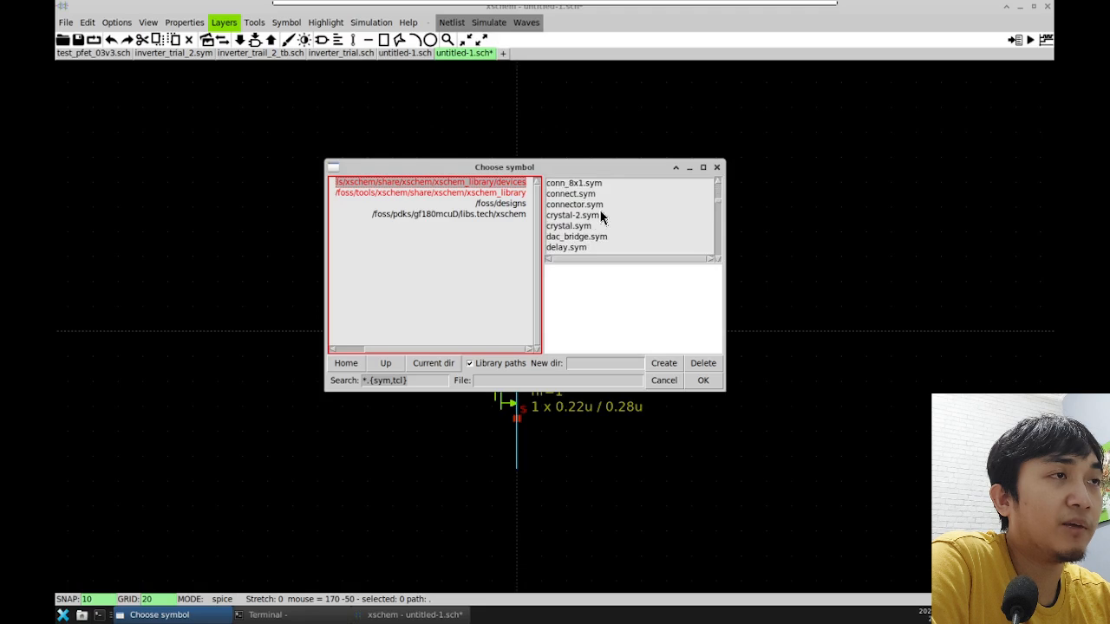
pyautogui.scroll(-5, 601, 227)
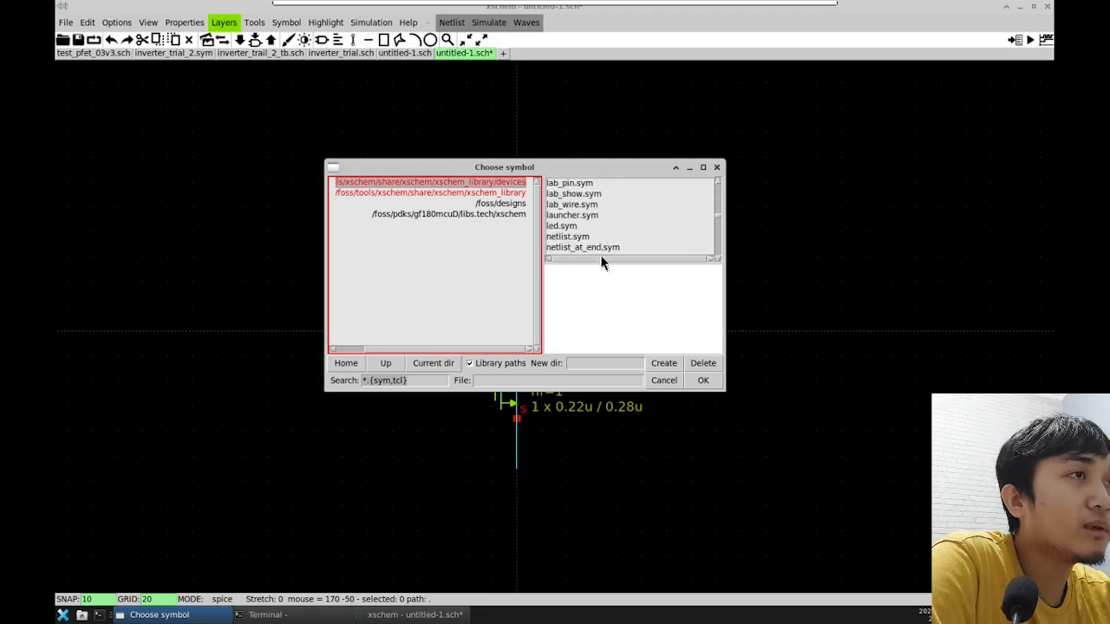
pyautogui.scroll(-15, 620, 229)
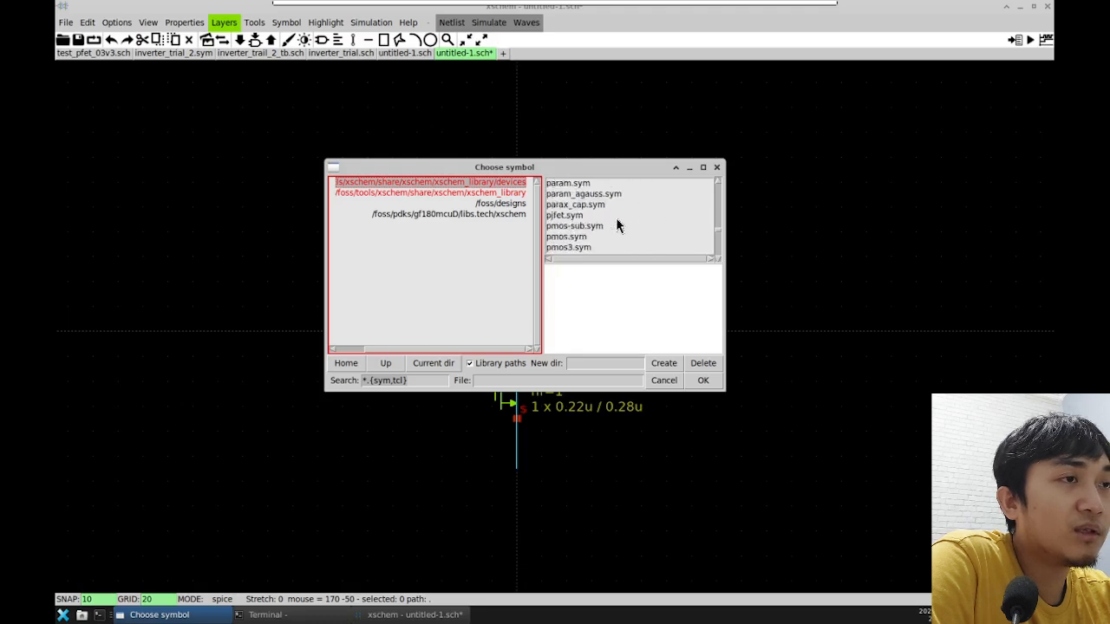
pyautogui.scroll(5, 617, 227)
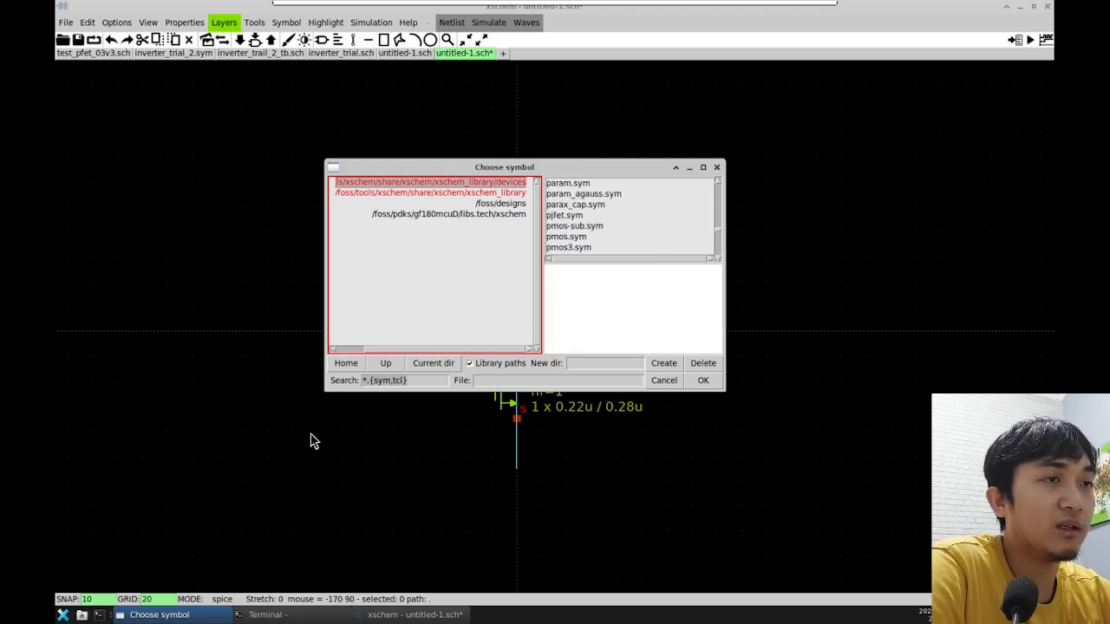
# Step: Search the devices library for ipin and place ipin.sym on the free left end of the input wire
pyautogui.click(377, 382)
pyautogui.moveTo(378, 384); pyautogui.dragTo(359, 390)
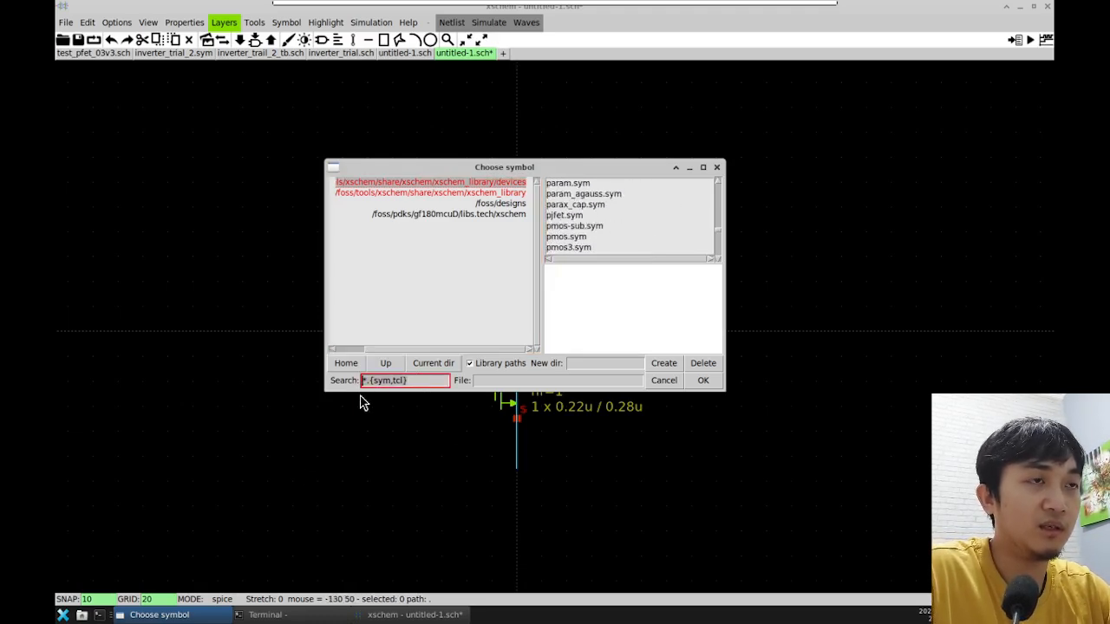
pyautogui.press('BackSpace')
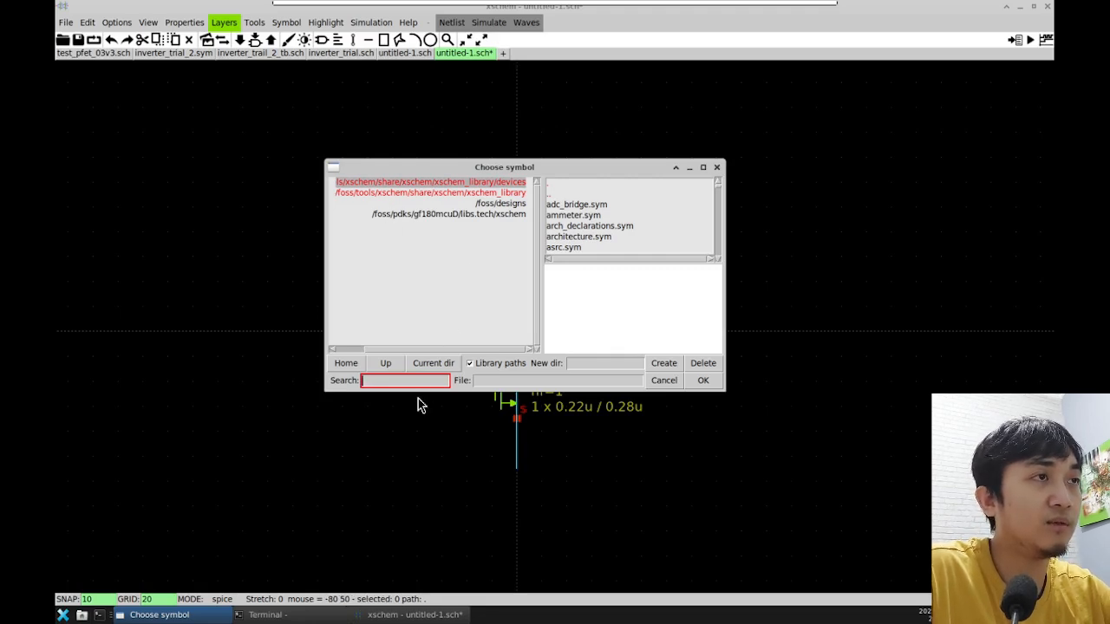
pyautogui.write('ipin')
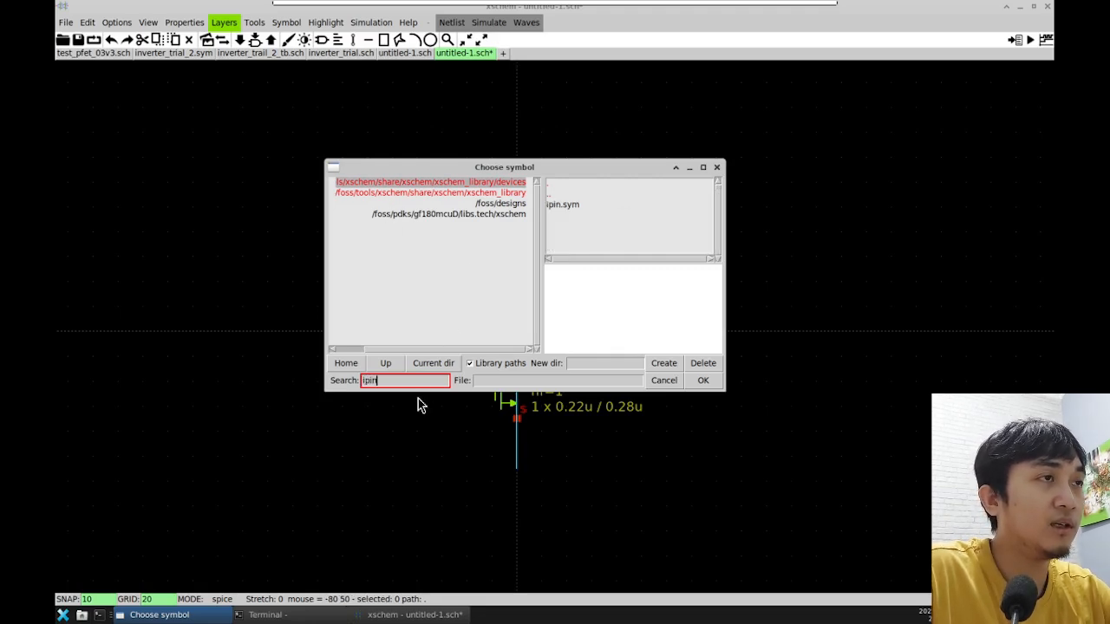
pyautogui.click(575, 206)
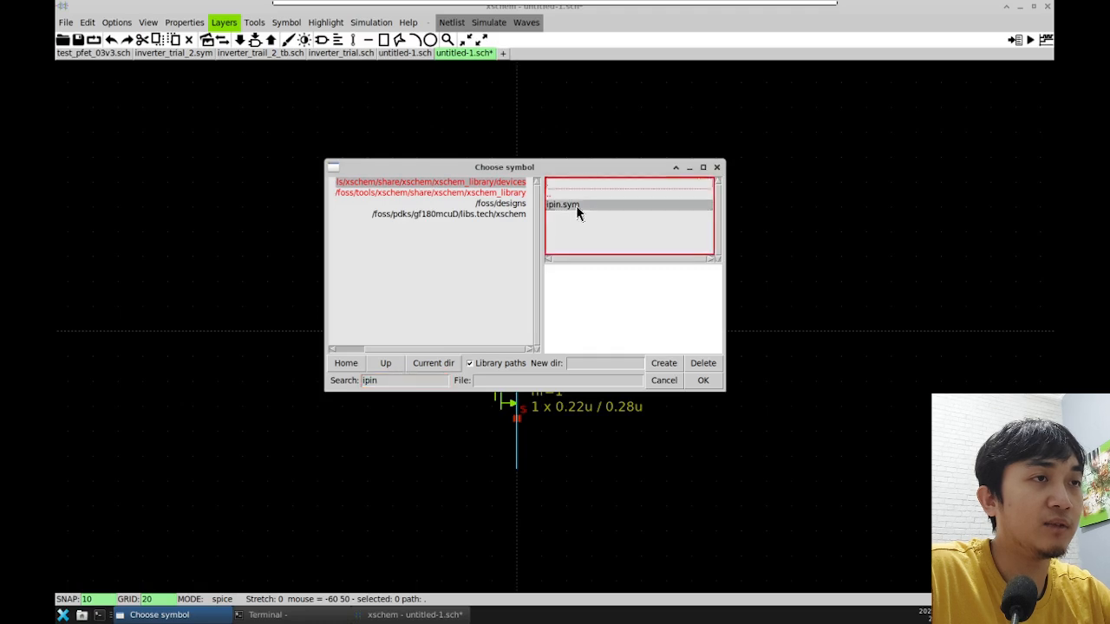
pyautogui.click(701, 381)
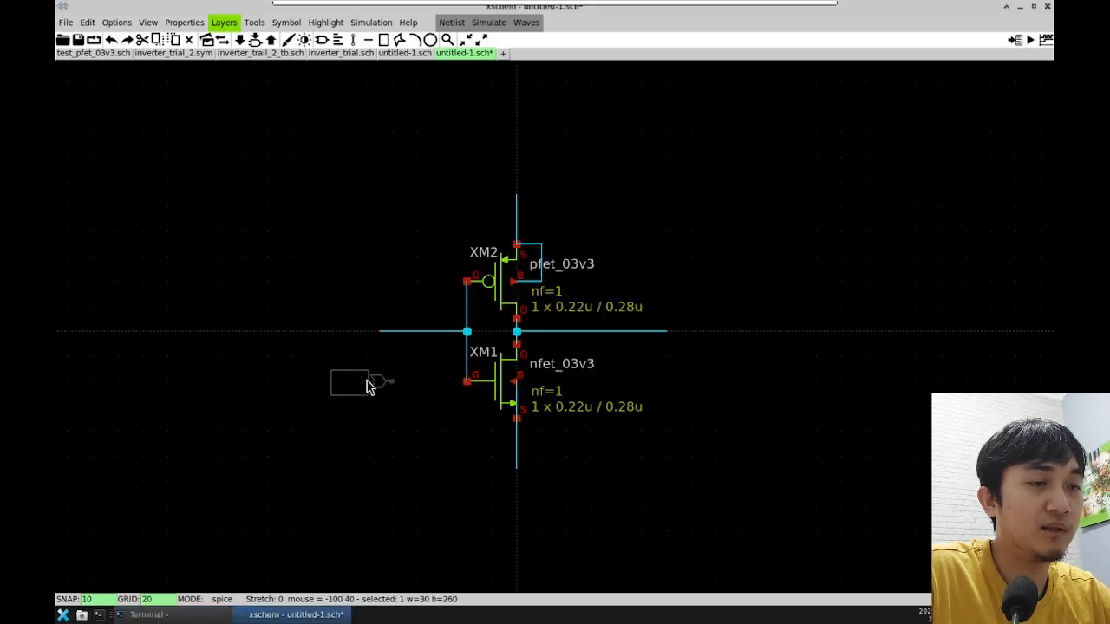
pyautogui.click(378, 334)
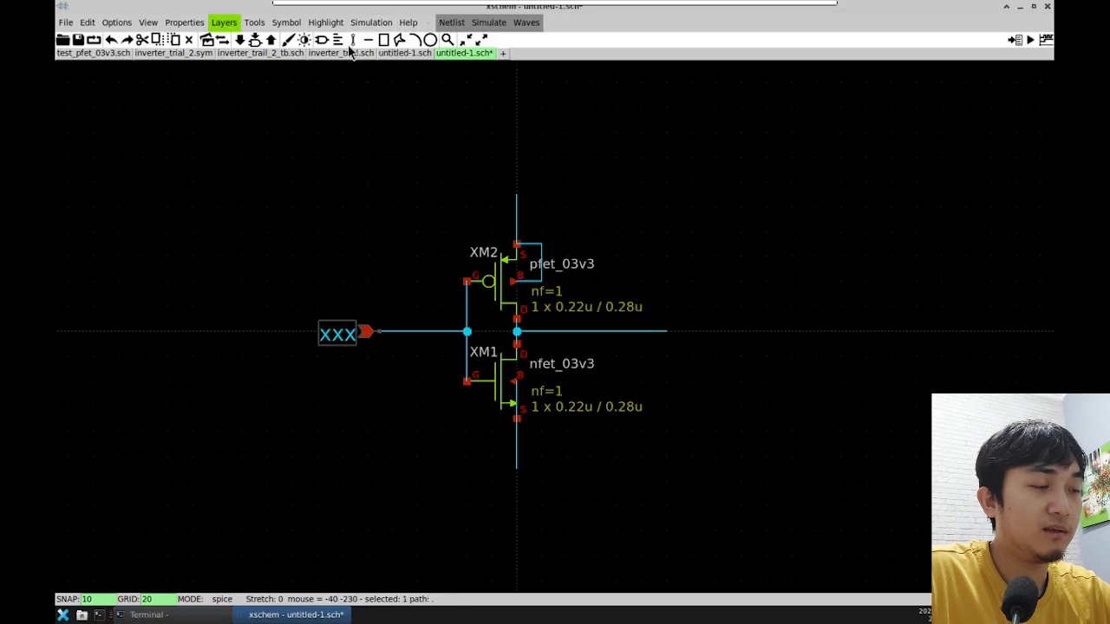
# Step: Insert opin.sym from the devices library and place it on the free right end of the output wire
pyautogui.press('Insert')
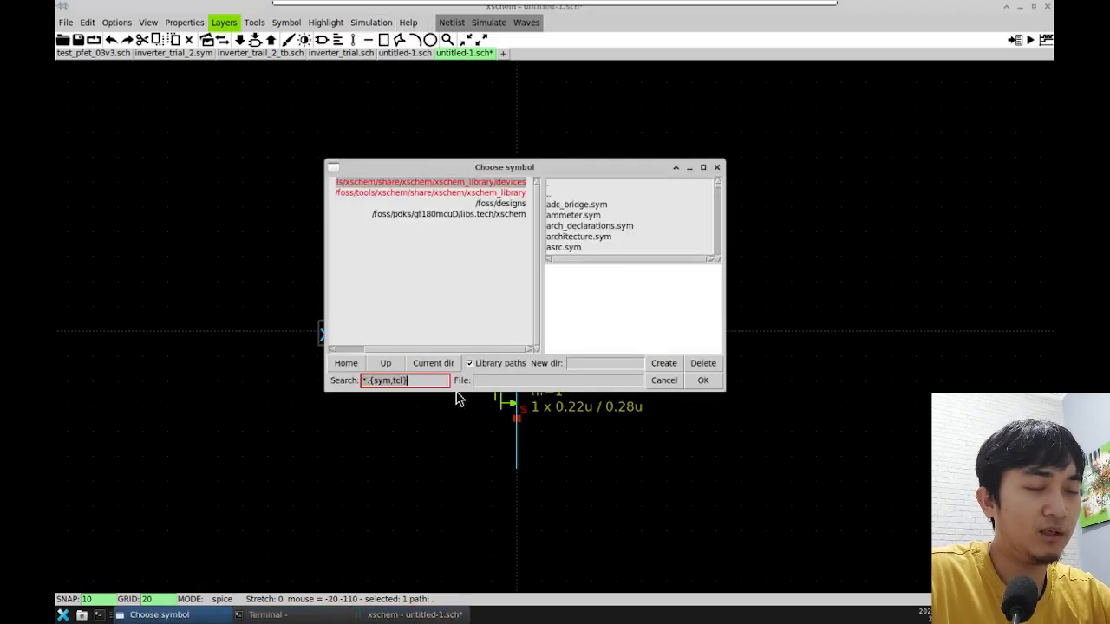
pyautogui.press('BackSpace')
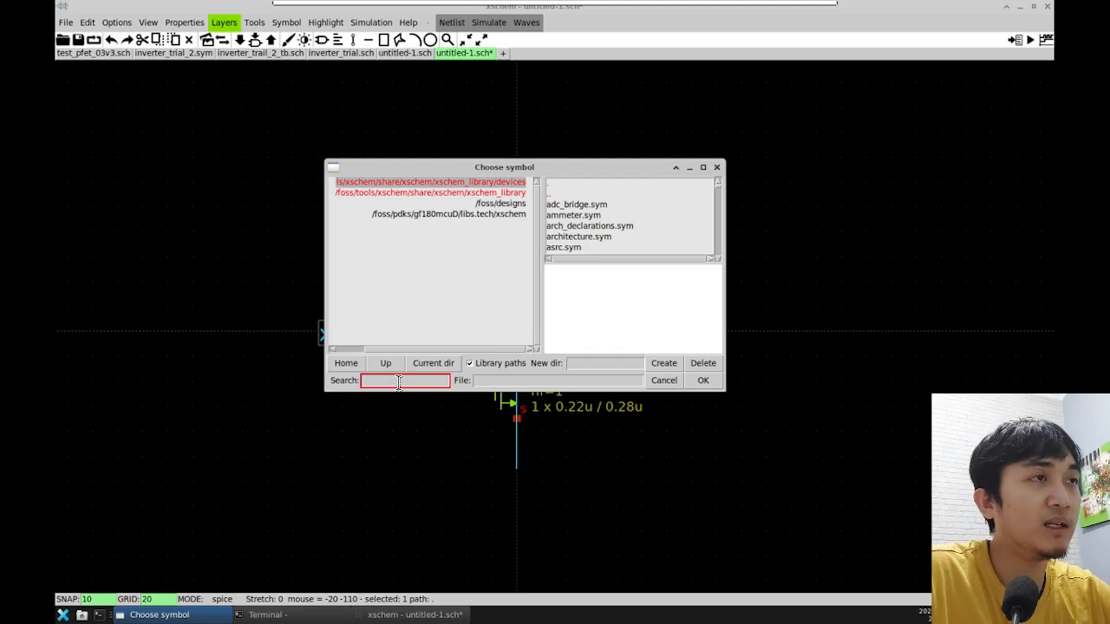
pyautogui.write('opin')
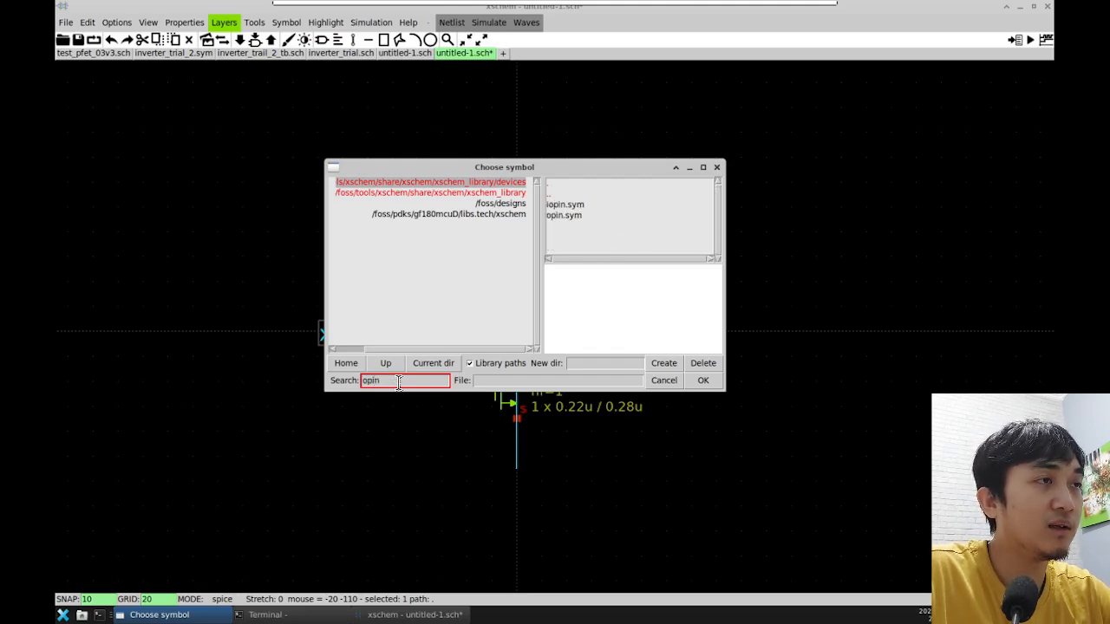
pyautogui.click(565, 215)
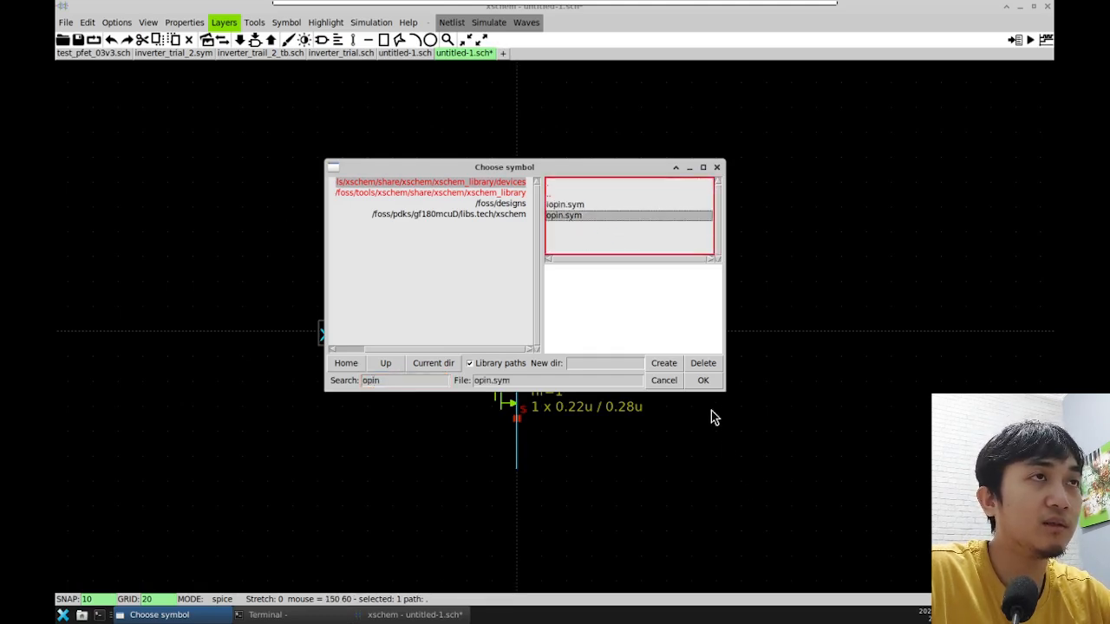
pyautogui.click(703, 381)
pyautogui.click(672, 331)
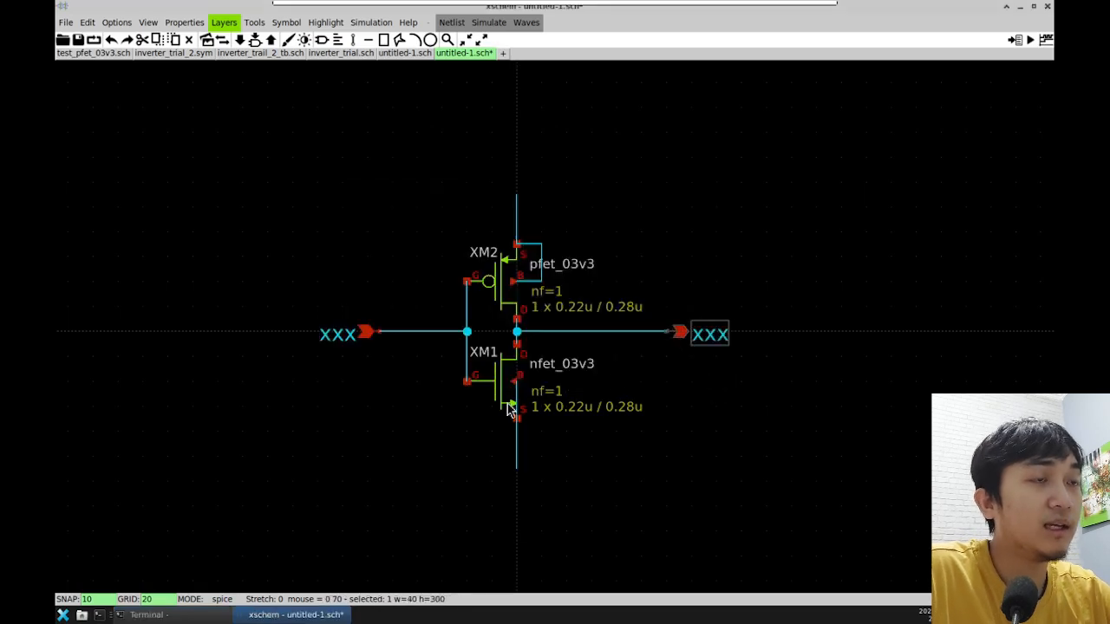
# Step: Insert iopin.sym from the devices library and place it on the upper end of the pfet's supply wire
pyautogui.click(319, 41)
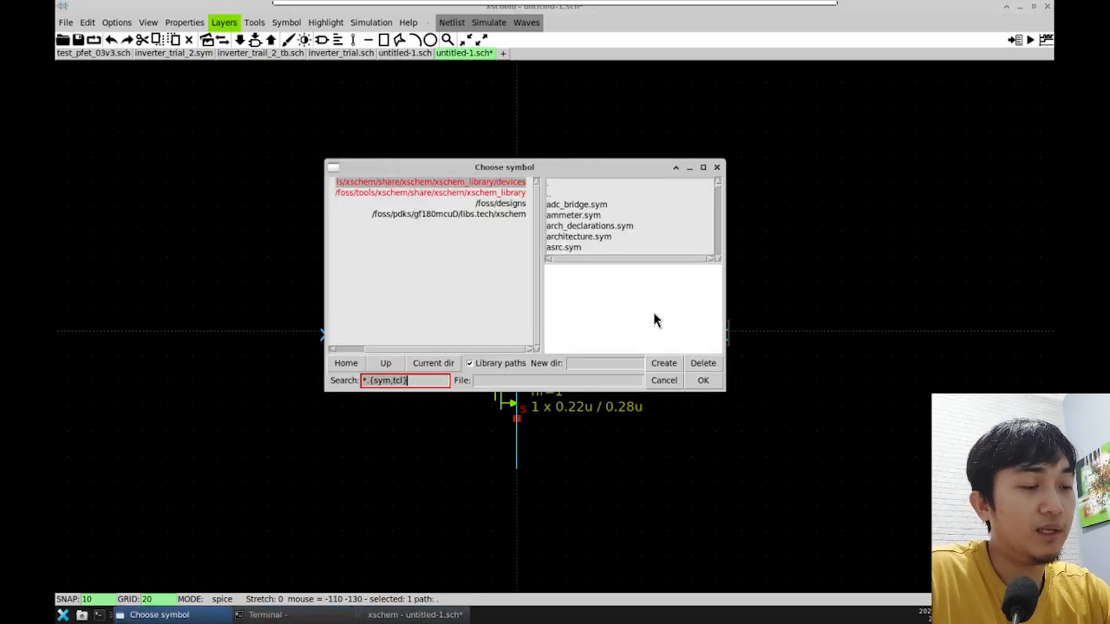
pyautogui.press('BackSpace')
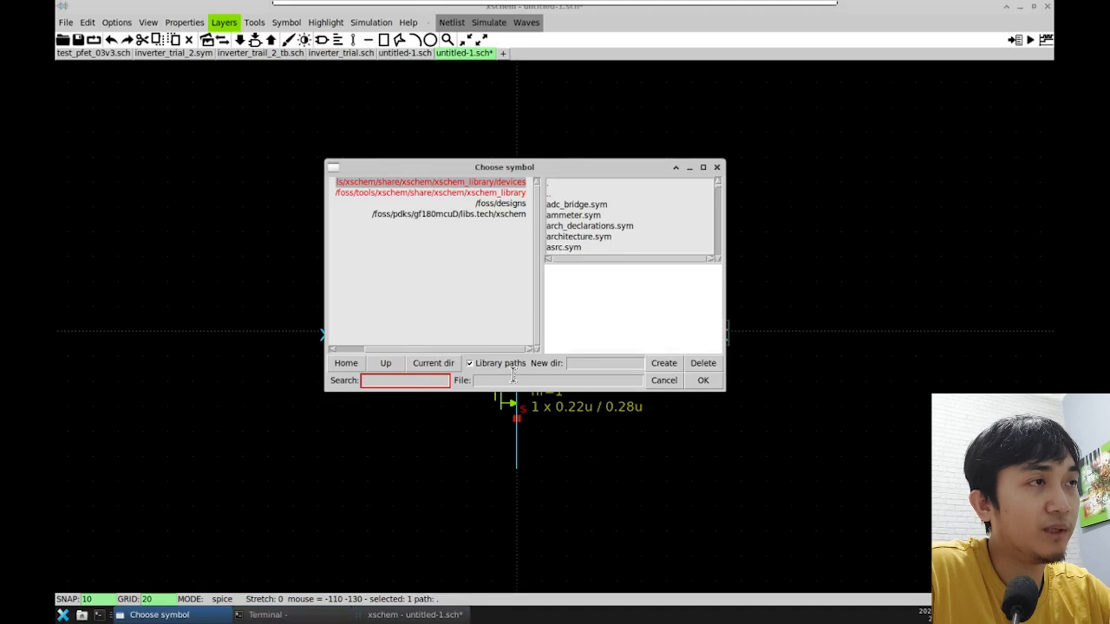
pyautogui.write('iopin')
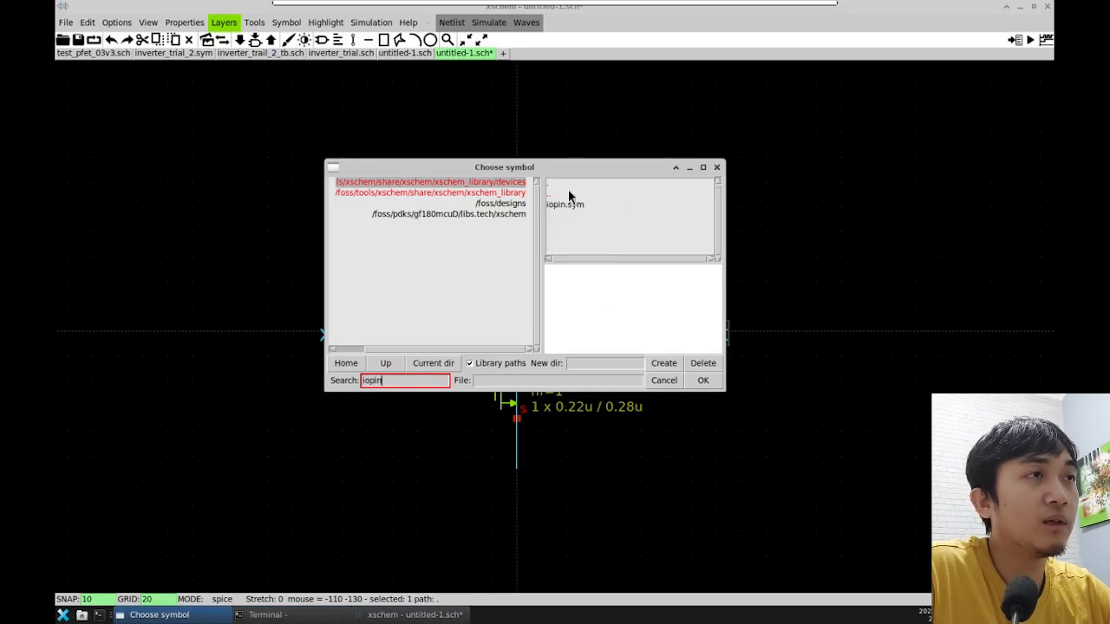
pyautogui.click(568, 202)
pyautogui.click(703, 381)
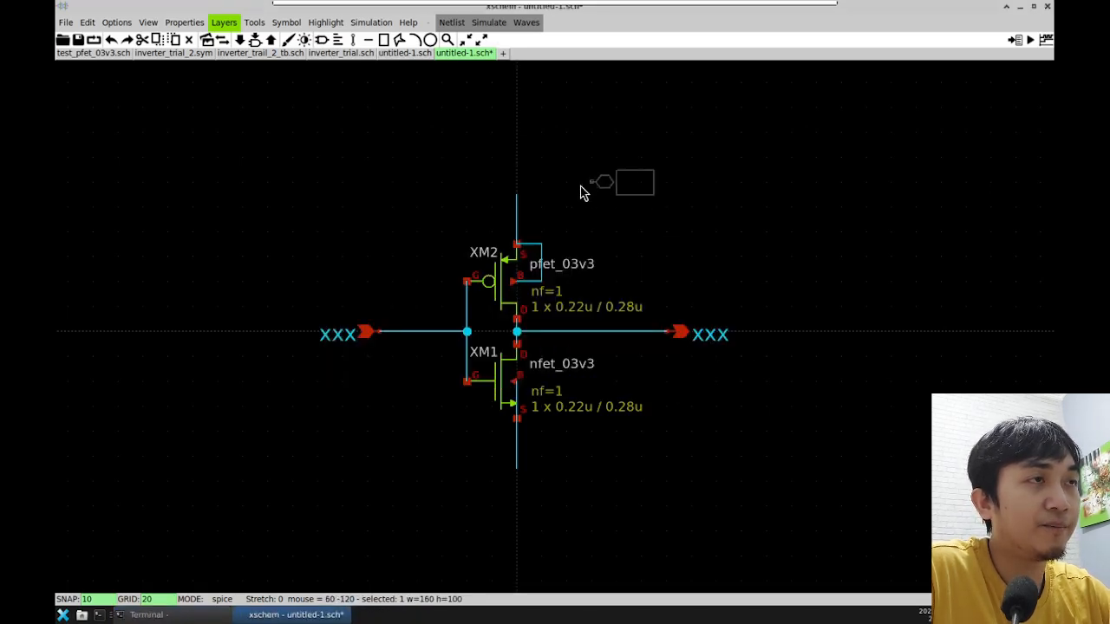
pyautogui.click(523, 203)
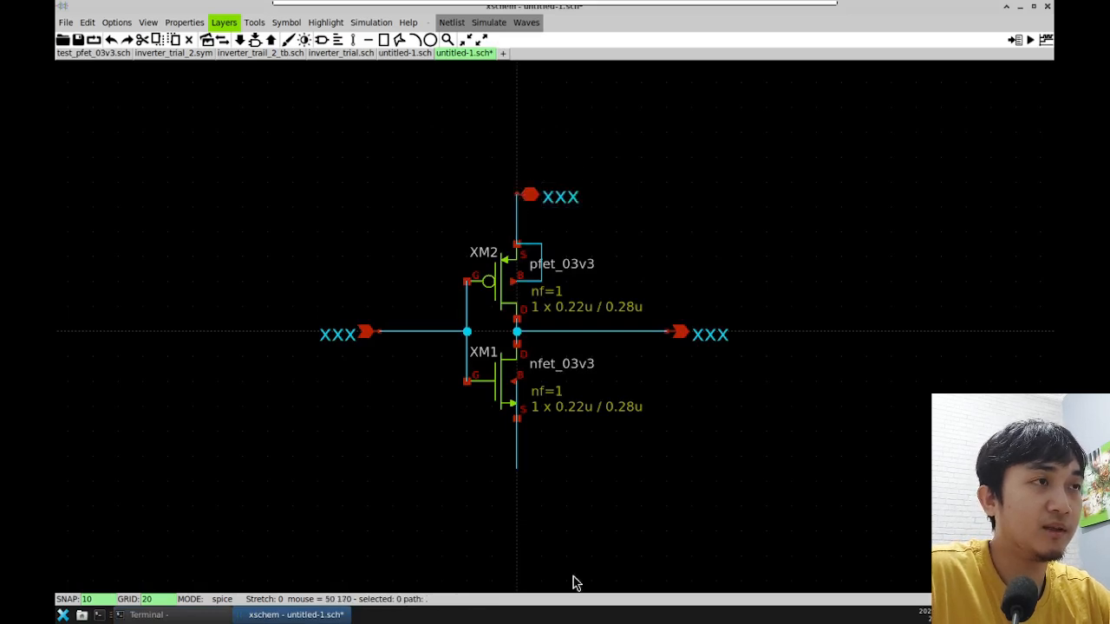
# Step: Copy the supply wire's iopin onto the lower end of the nfet's ground wire
pyautogui.click(538, 204)
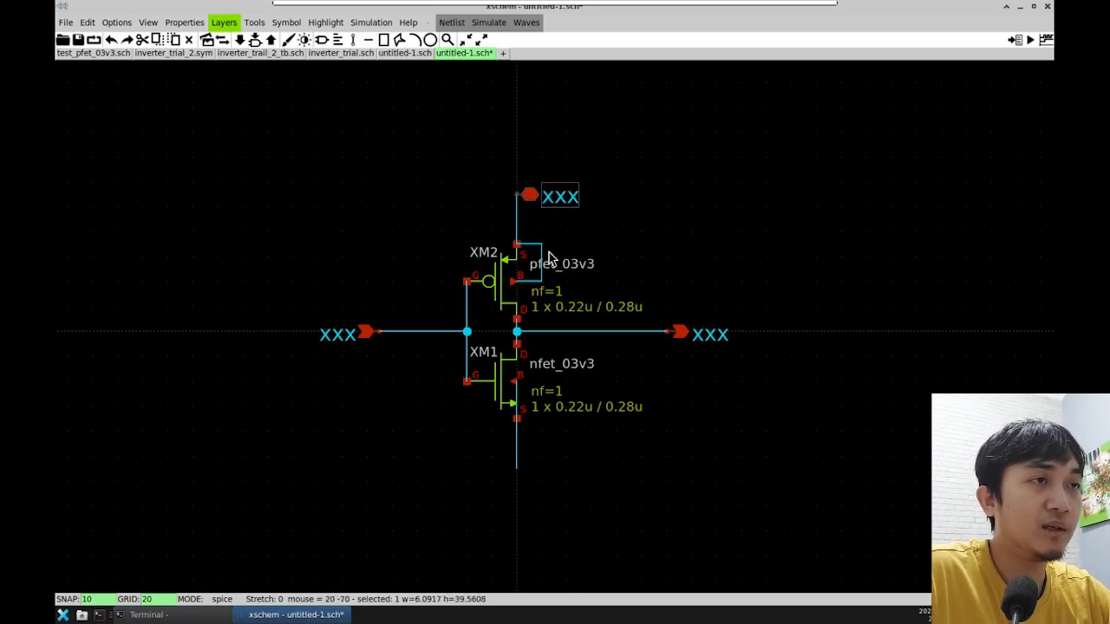
pyautogui.press('c')
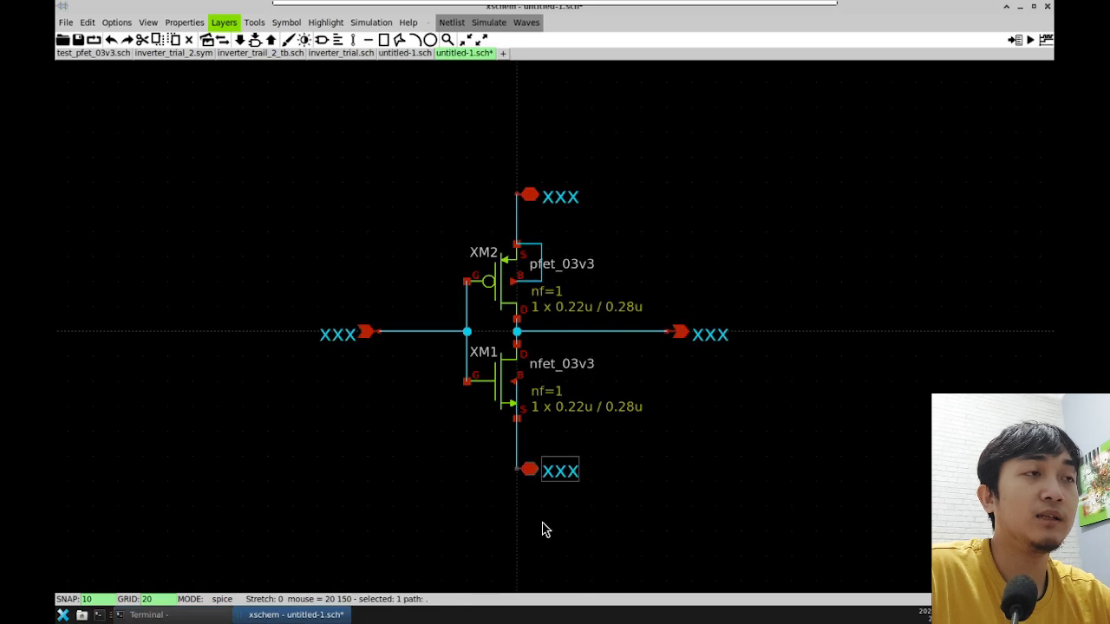
pyautogui.click(542, 529)
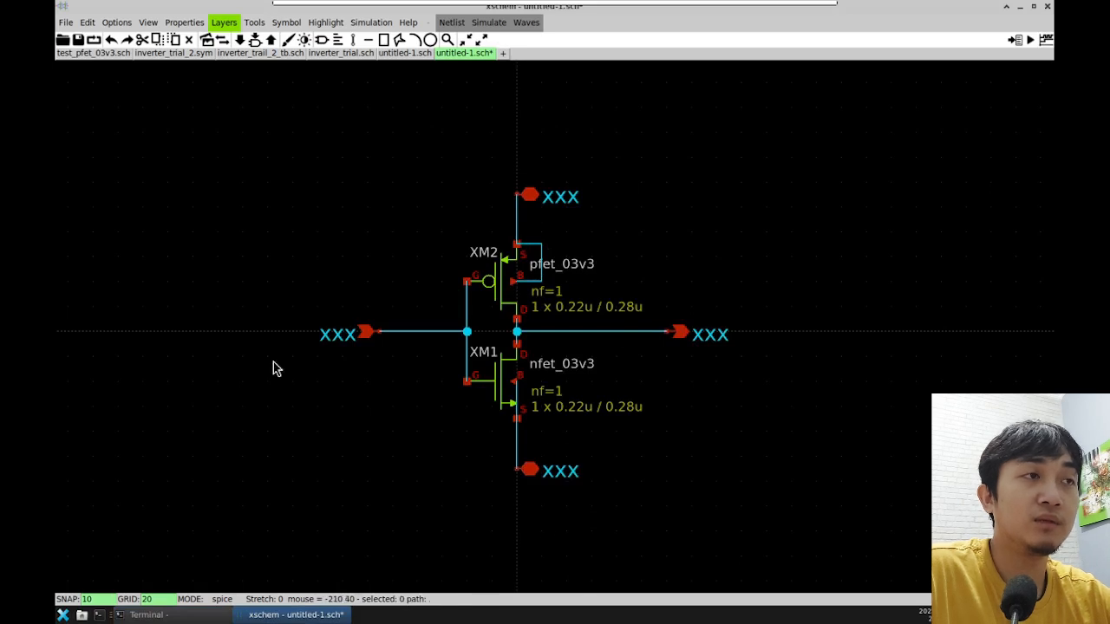
# Step: Set the input pin's lab property to in
pyautogui.doubleClick(368, 338)
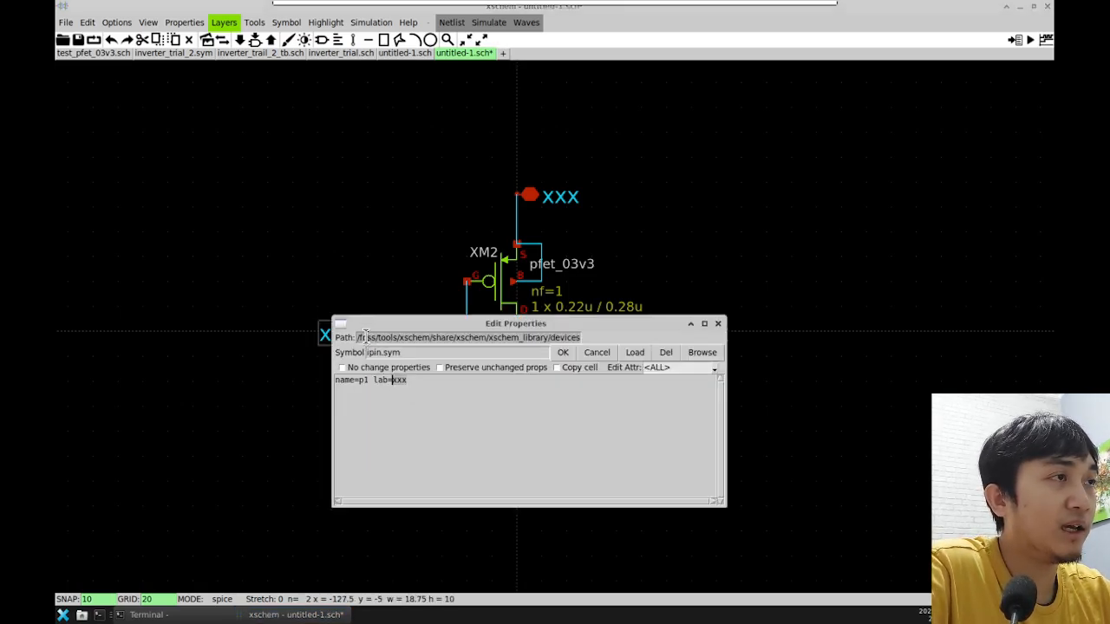
pyautogui.moveTo(454, 326); pyautogui.dragTo(767, 204)
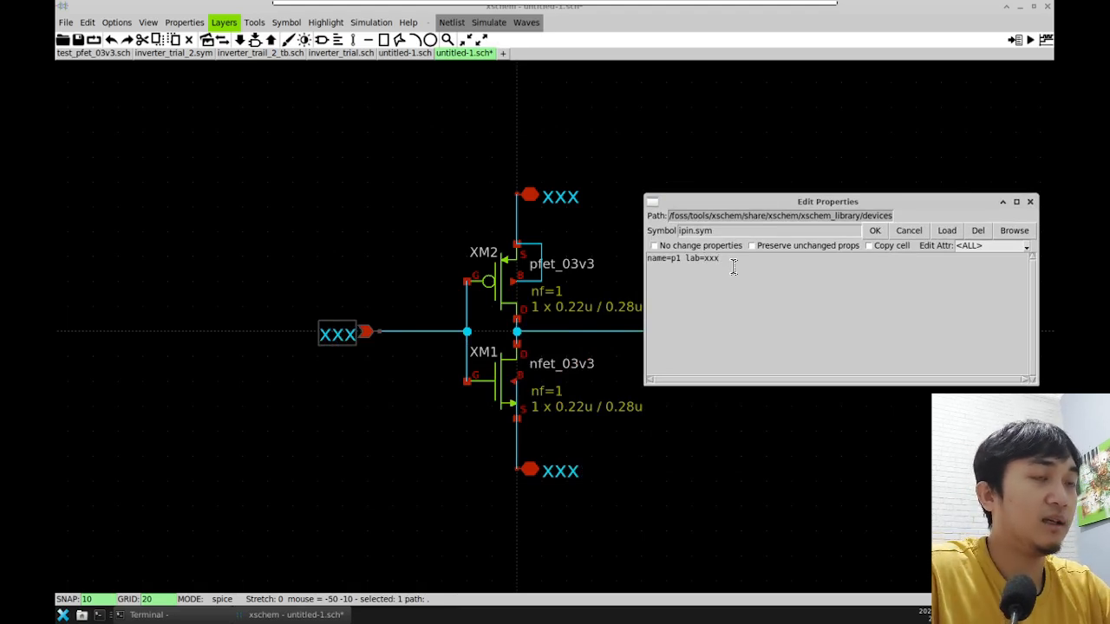
pyautogui.press('BackSpace')
pyautogui.press('BackSpace')
pyautogui.press('BackSpace')
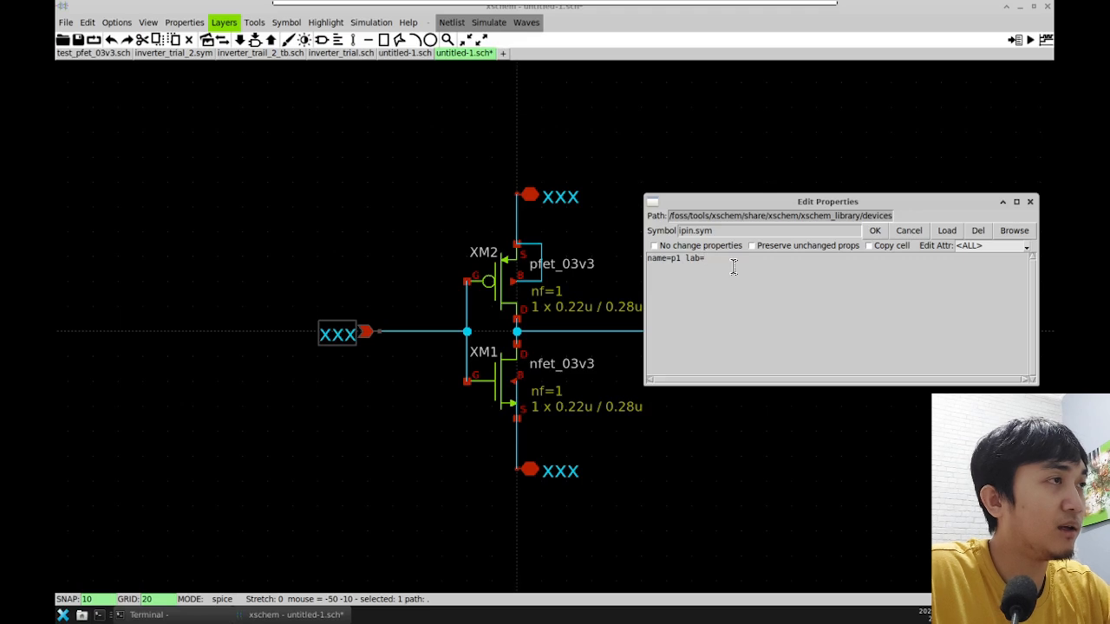
pyautogui.write('in')
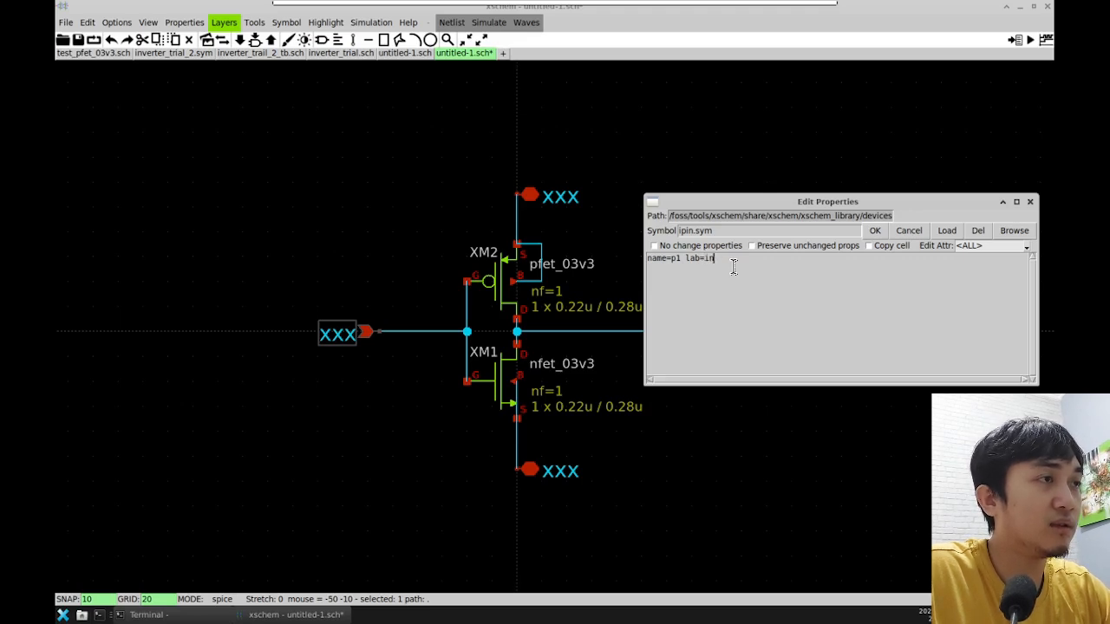
pyautogui.click(874, 230)
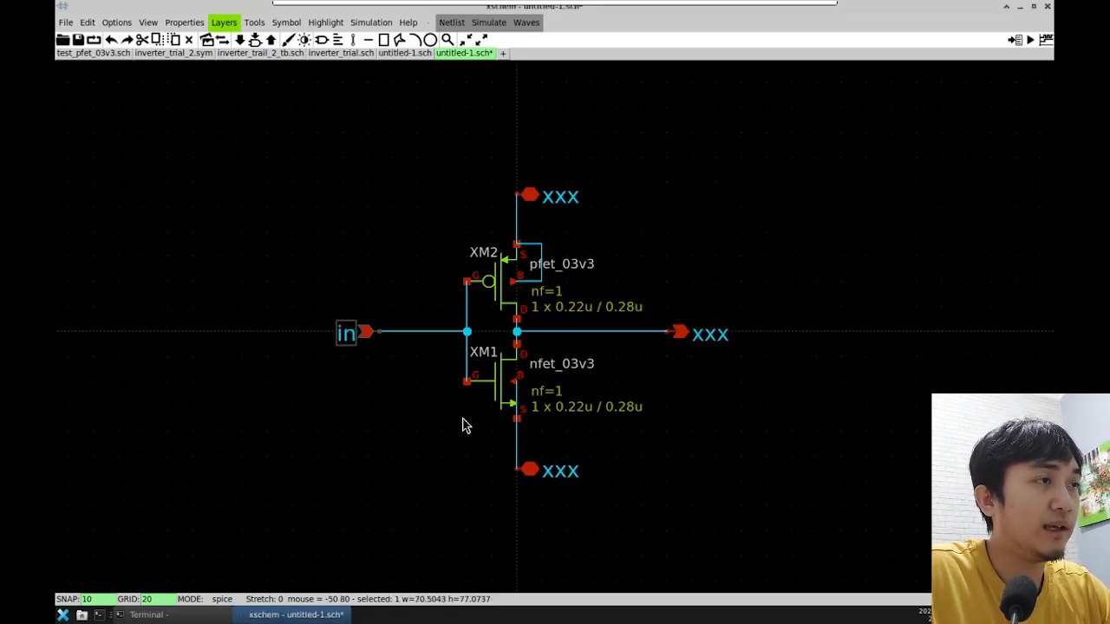
# Step: Set the output pin's lab property to out
pyautogui.doubleClick(692, 338)
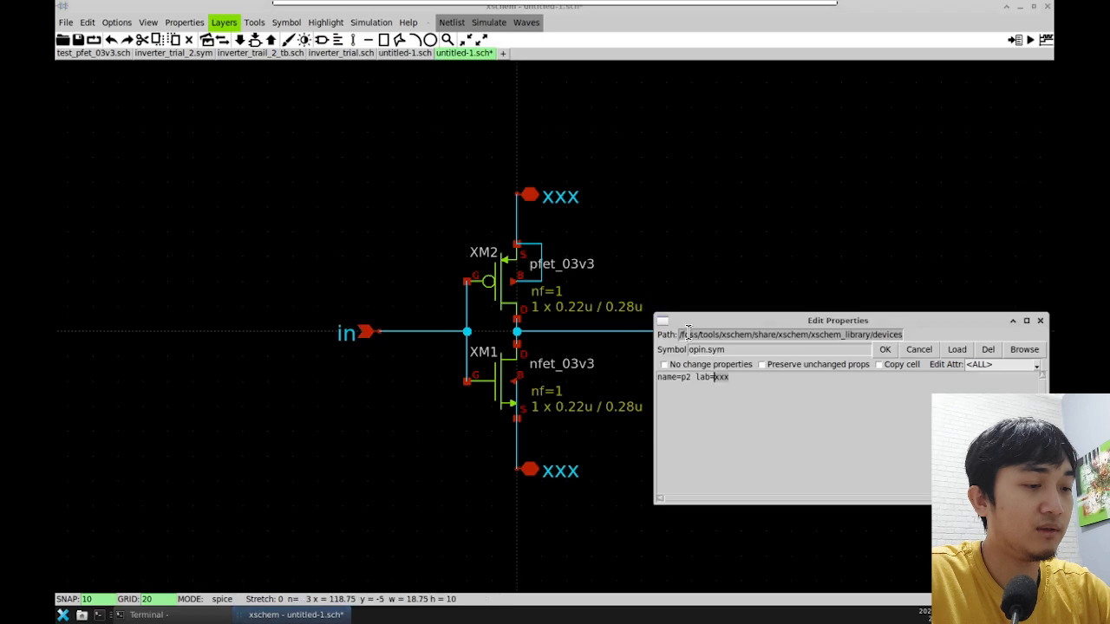
pyautogui.click(732, 374)
pyautogui.press('BackSpace')
pyautogui.press('BackSpace')
pyautogui.press('BackSpace')
pyautogui.write('out')
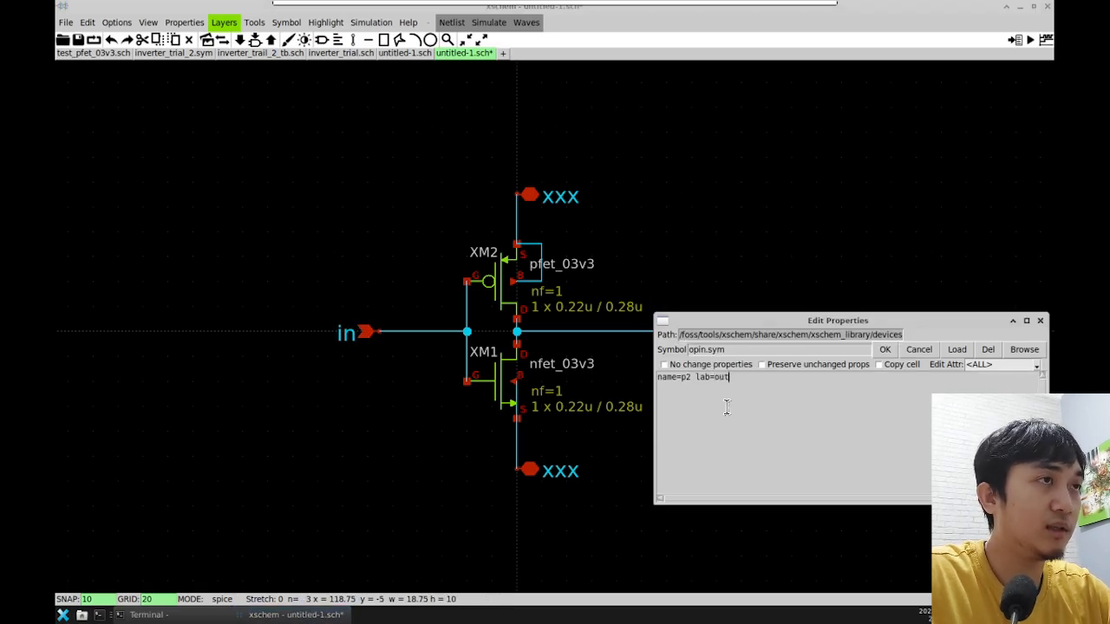
pyautogui.click(886, 350)
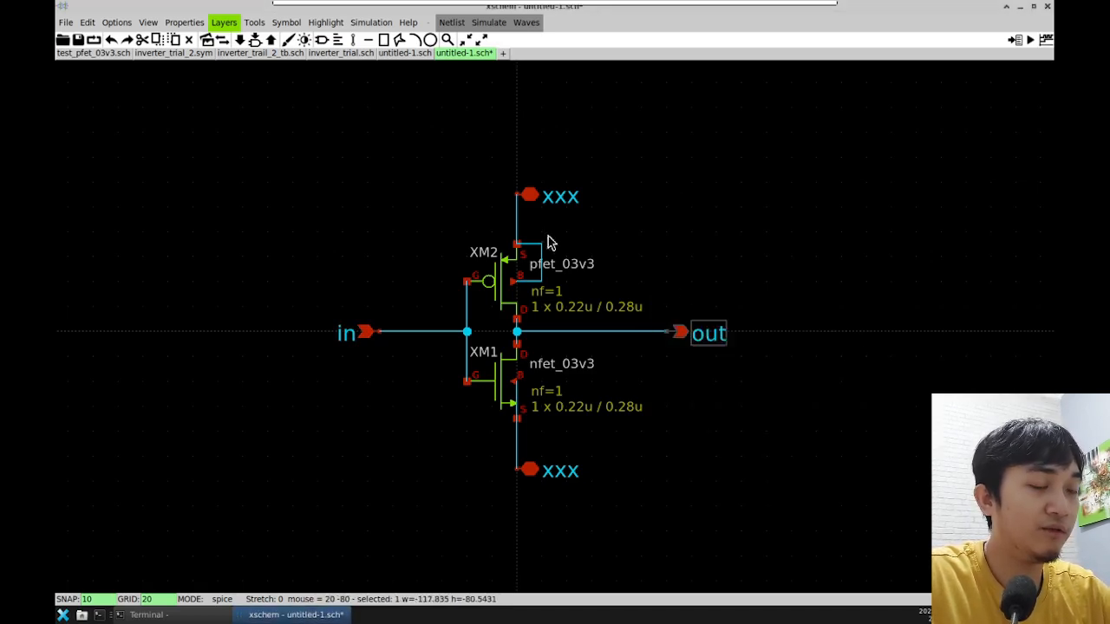
# Step: Set the lab property of the iopin on the pfet's supply wire to vcc
pyautogui.doubleClick(532, 198)
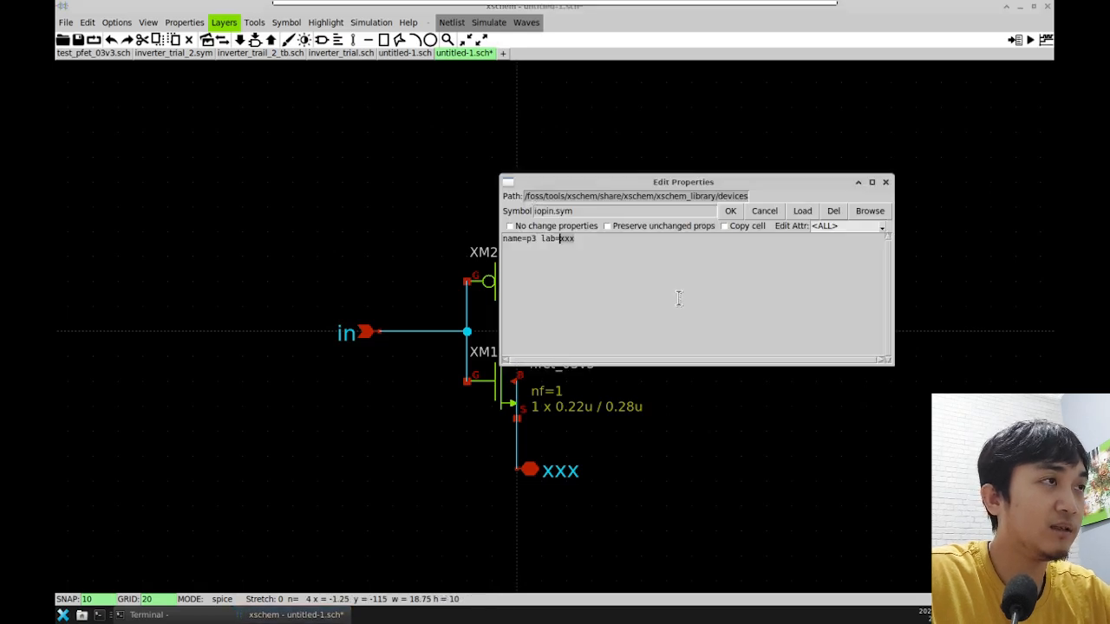
pyautogui.press('Delete')
pyautogui.press('Delete')
pyautogui.press('Delete')
pyautogui.write('vcc')
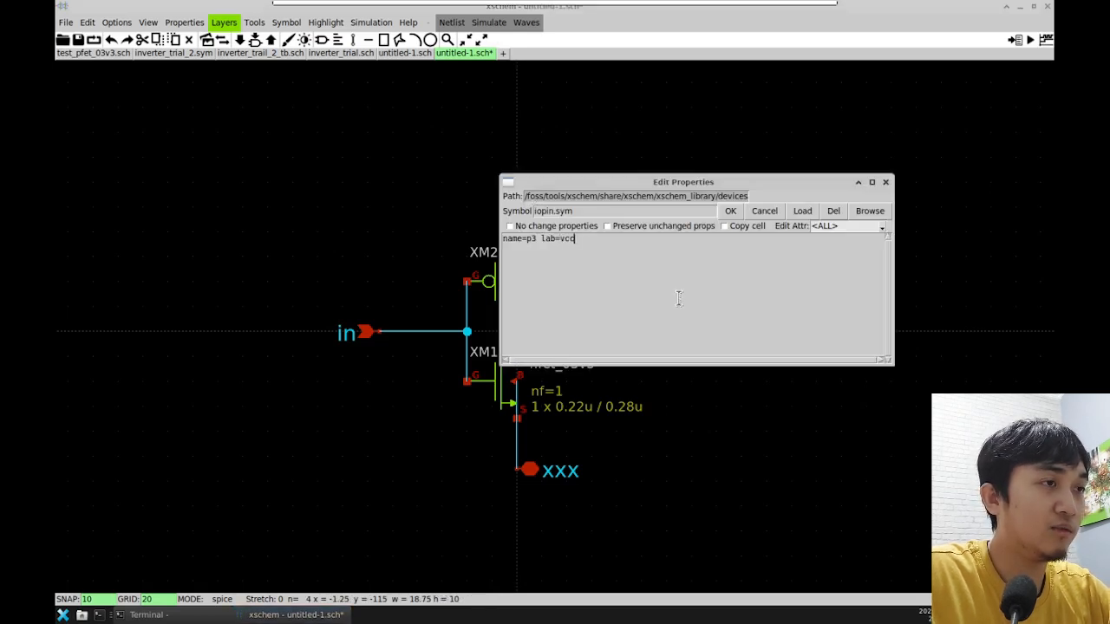
pyautogui.click(730, 211)
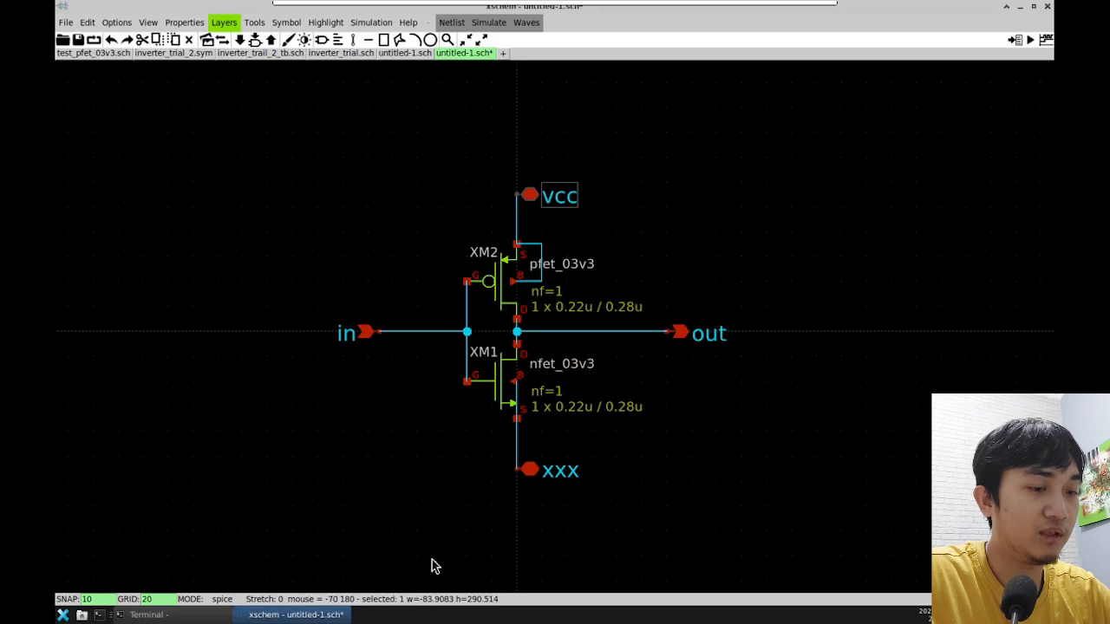
# Step: Set the lab property of the iopin on the nfet's ground wire to gnd
pyautogui.doubleClick(533, 470)
pyautogui.press('Delete')
pyautogui.press('Delete')
pyautogui.press('Delete')
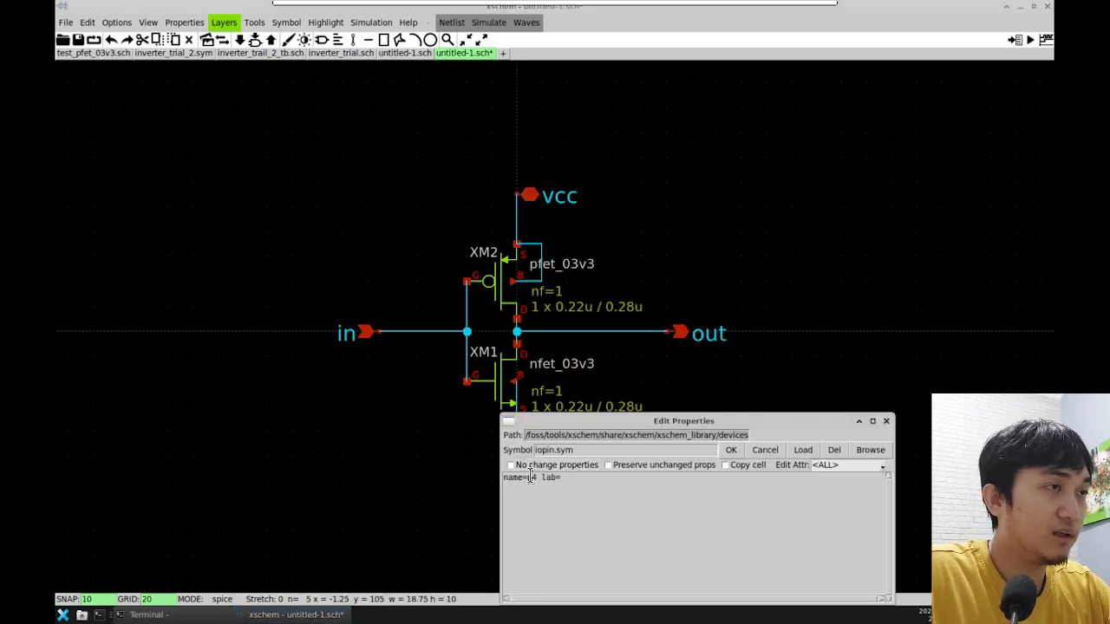
pyautogui.write('gnd')
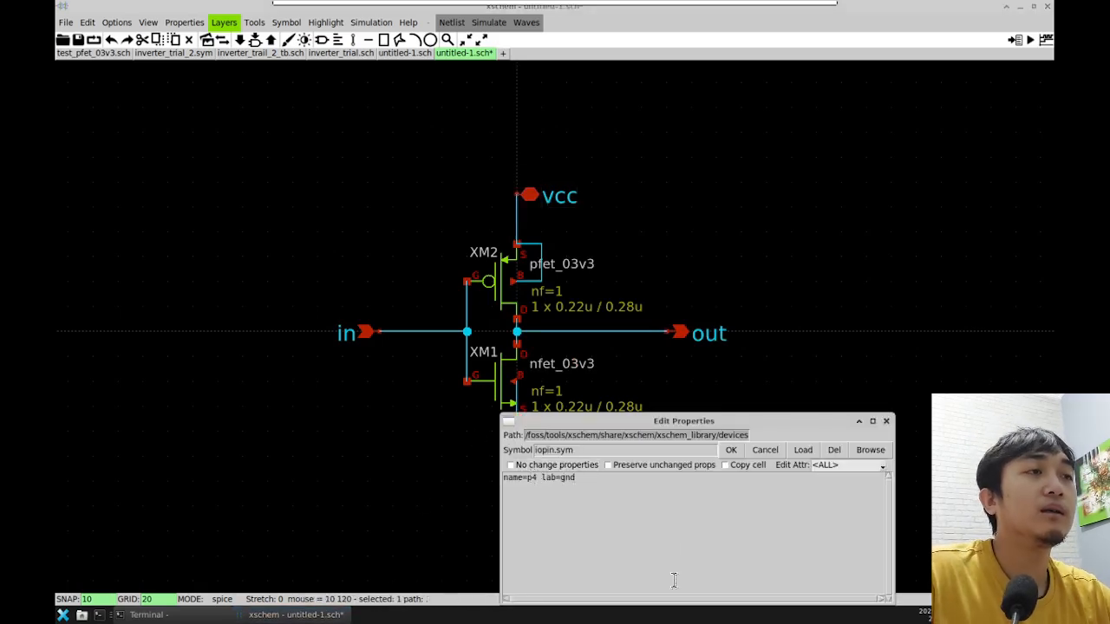
pyautogui.click(730, 450)
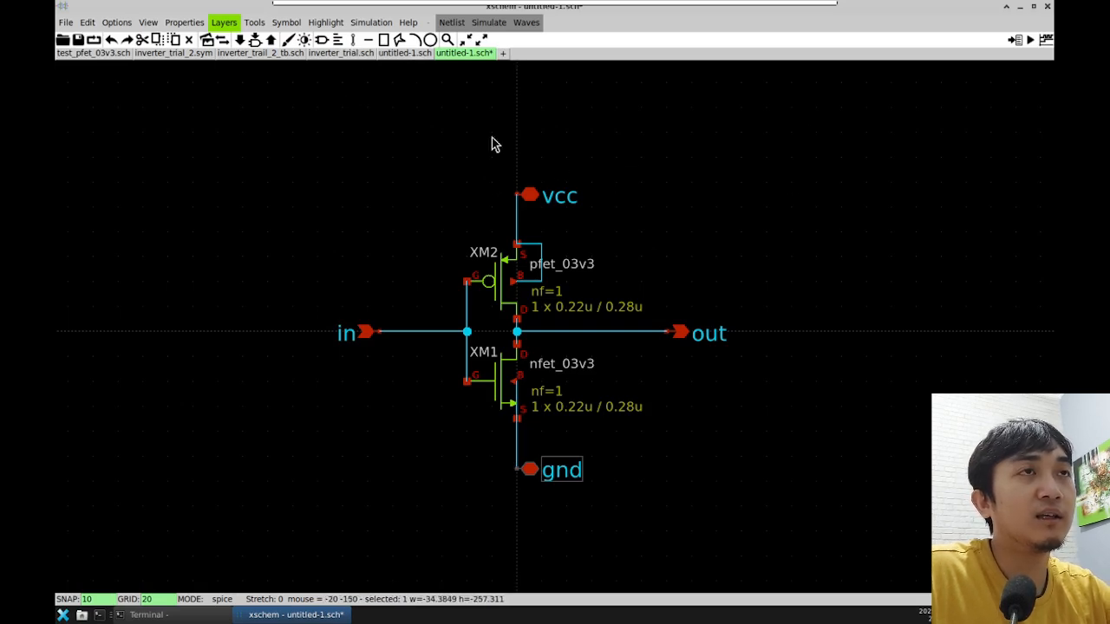
# Step: Make a symbol view from the finished inverter schematic
pyautogui.click(286, 23)
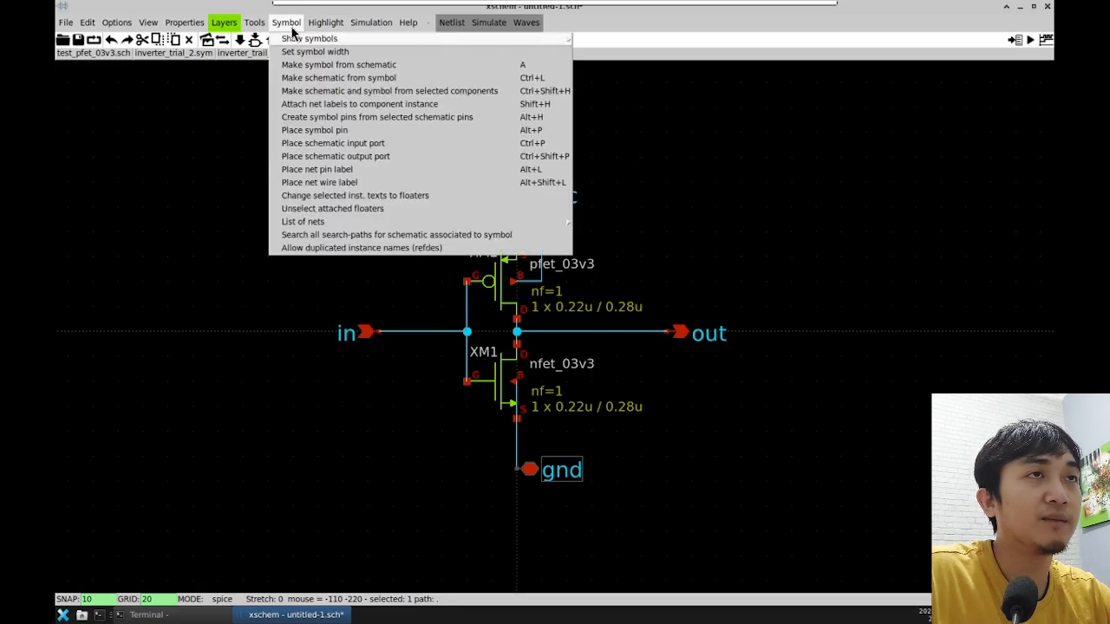
pyautogui.click(309, 69)
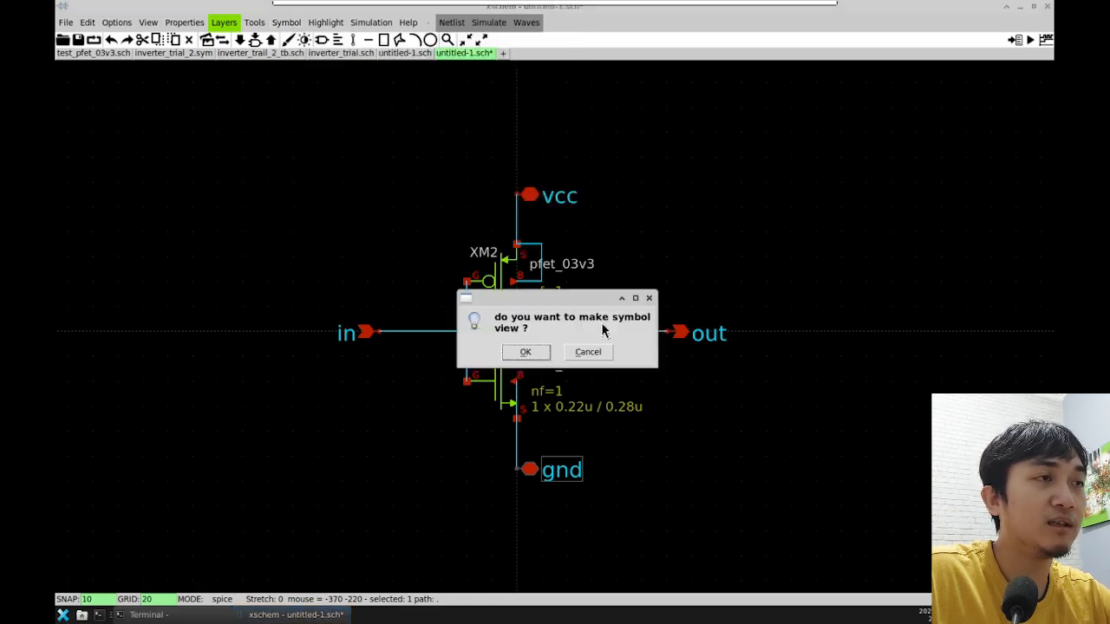
pyautogui.click(536, 351)
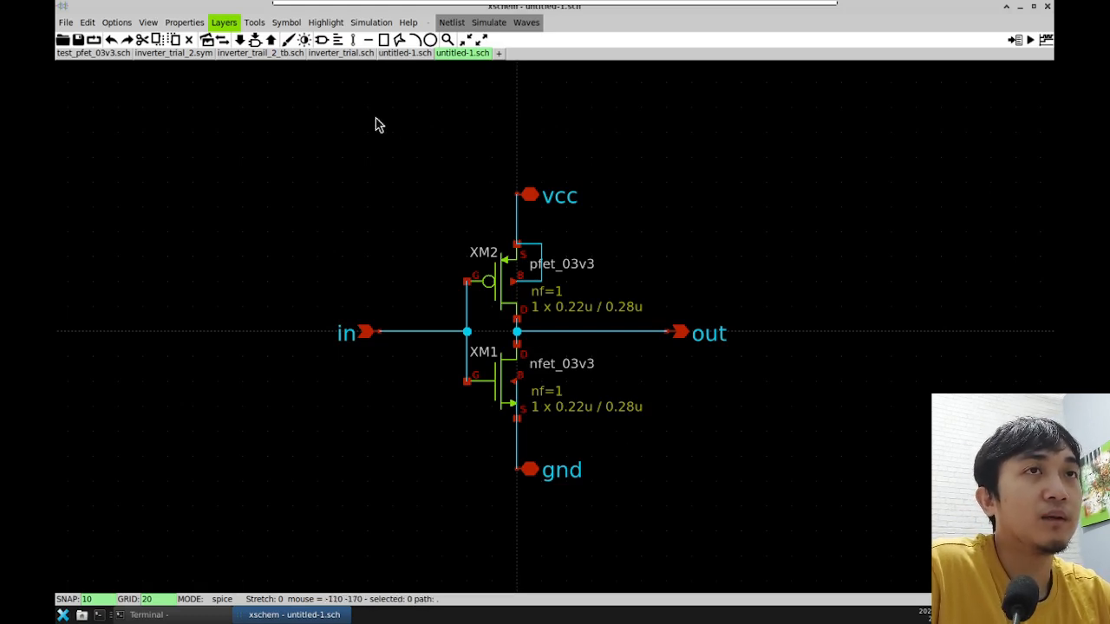
# Step: Load untitled-1.sym from /foss/designs to view the generated inverter symbol
pyautogui.click(67, 46)
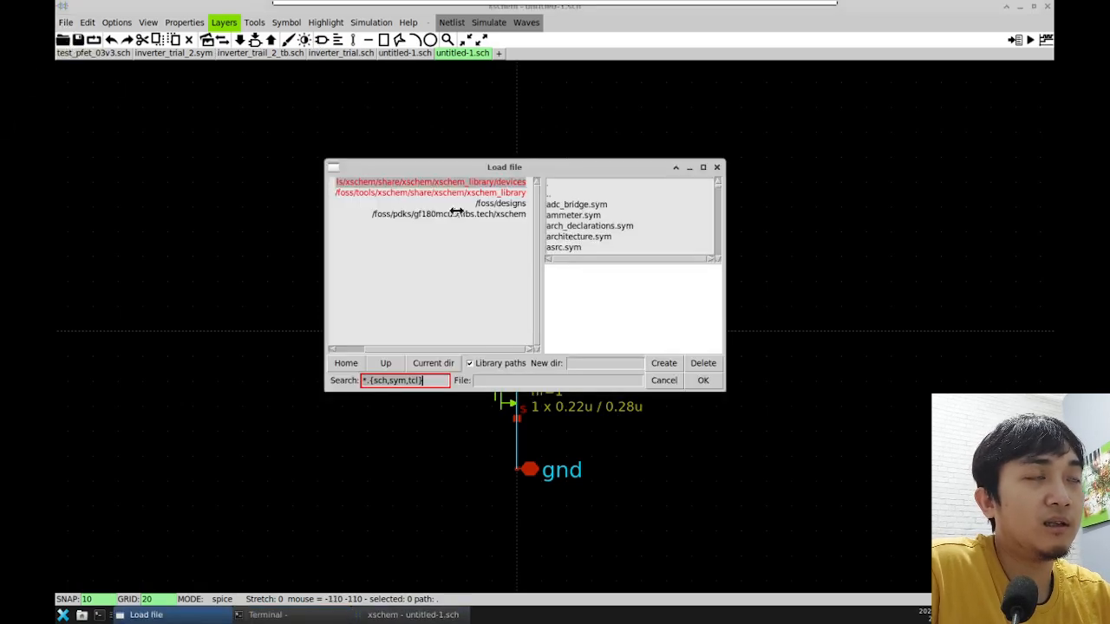
pyautogui.click(504, 213)
pyautogui.click(503, 203)
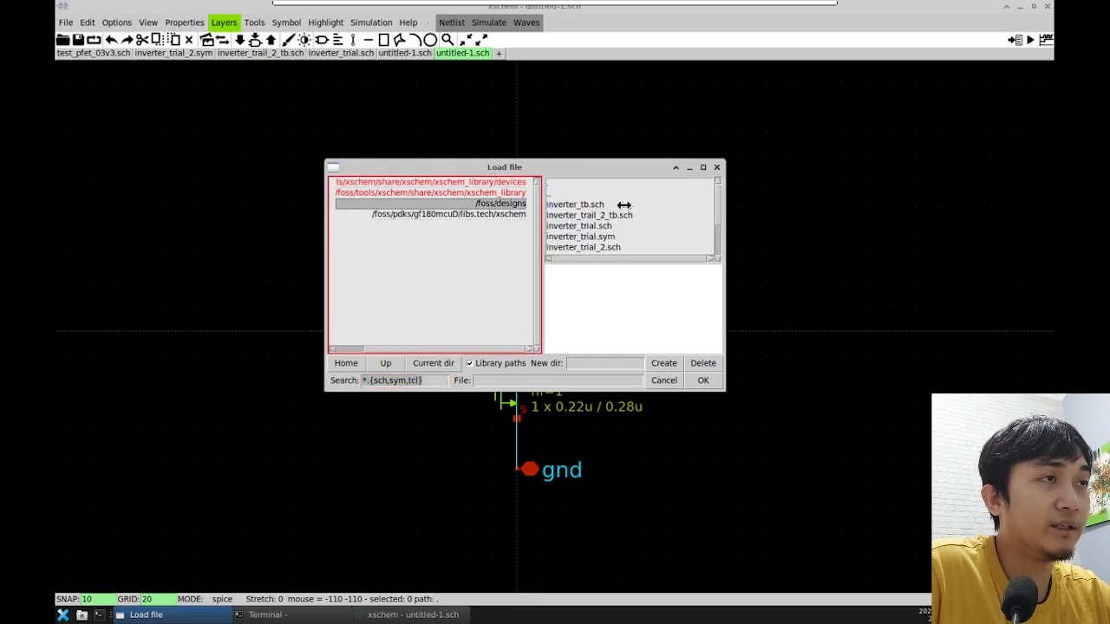
pyautogui.scroll(-3, 637, 227)
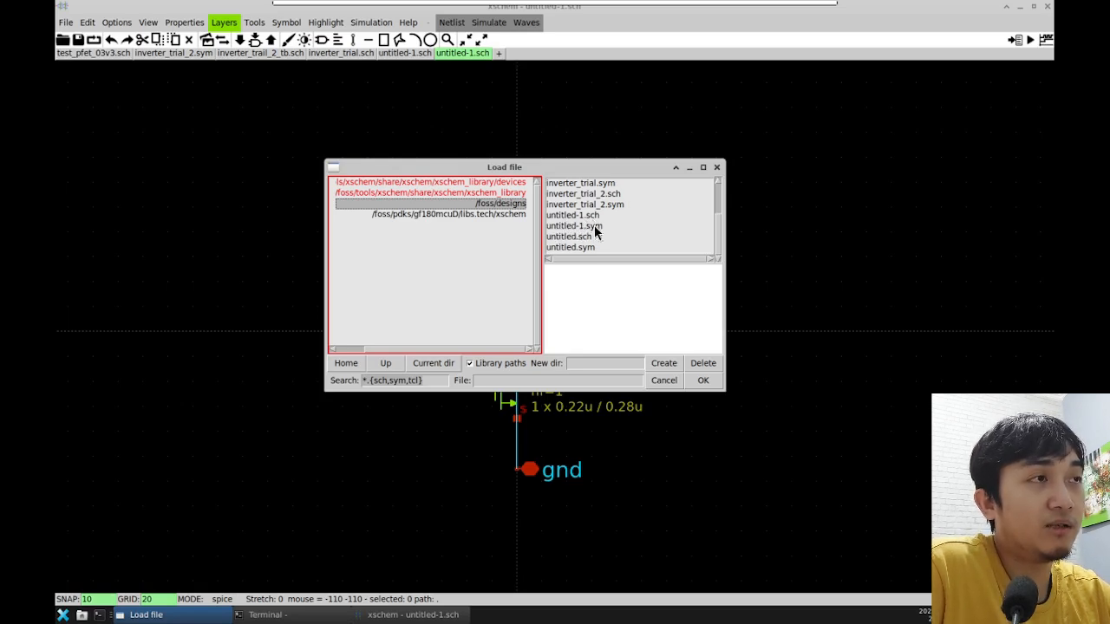
pyautogui.click(595, 226)
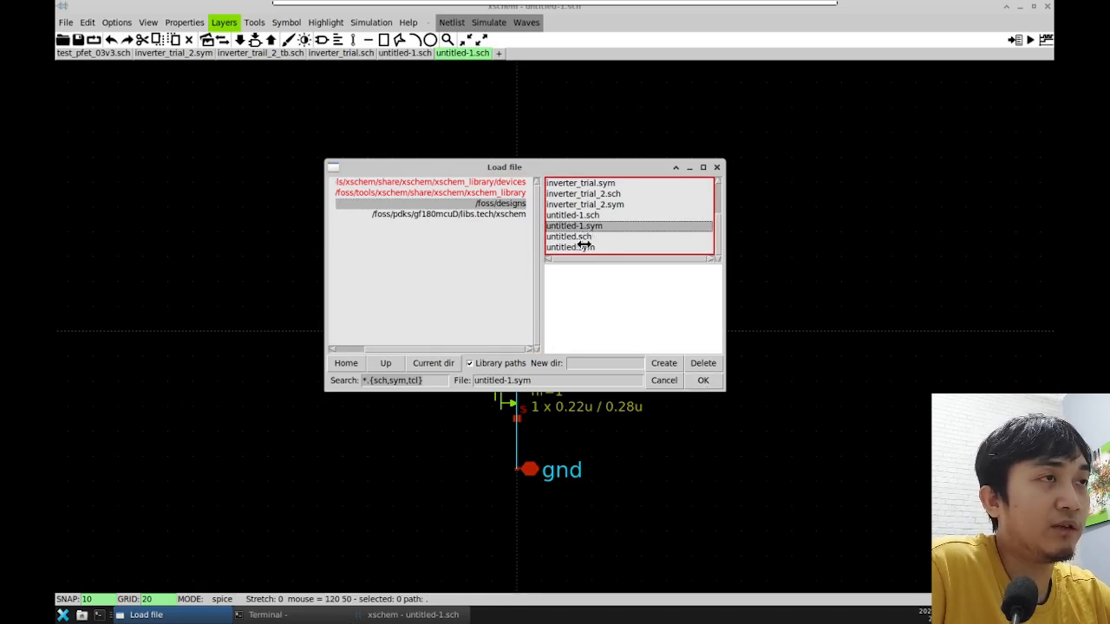
pyautogui.click(709, 383)
pyautogui.scroll(-5, 601, 434)
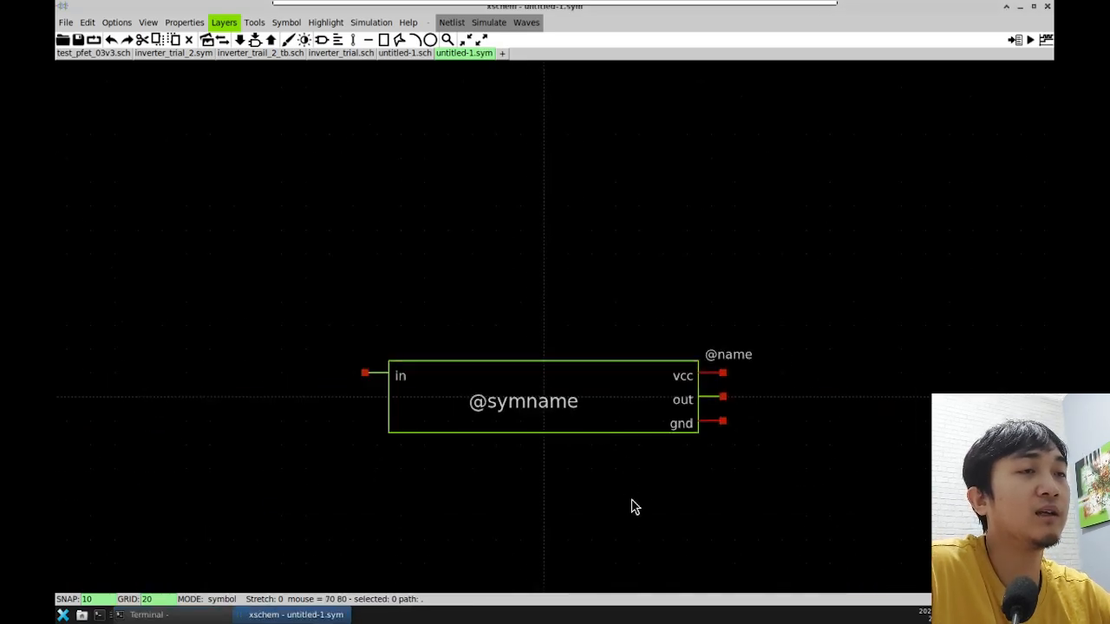
pyautogui.scroll(3, 630, 529)
pyautogui.scroll(-2, 429, 411)
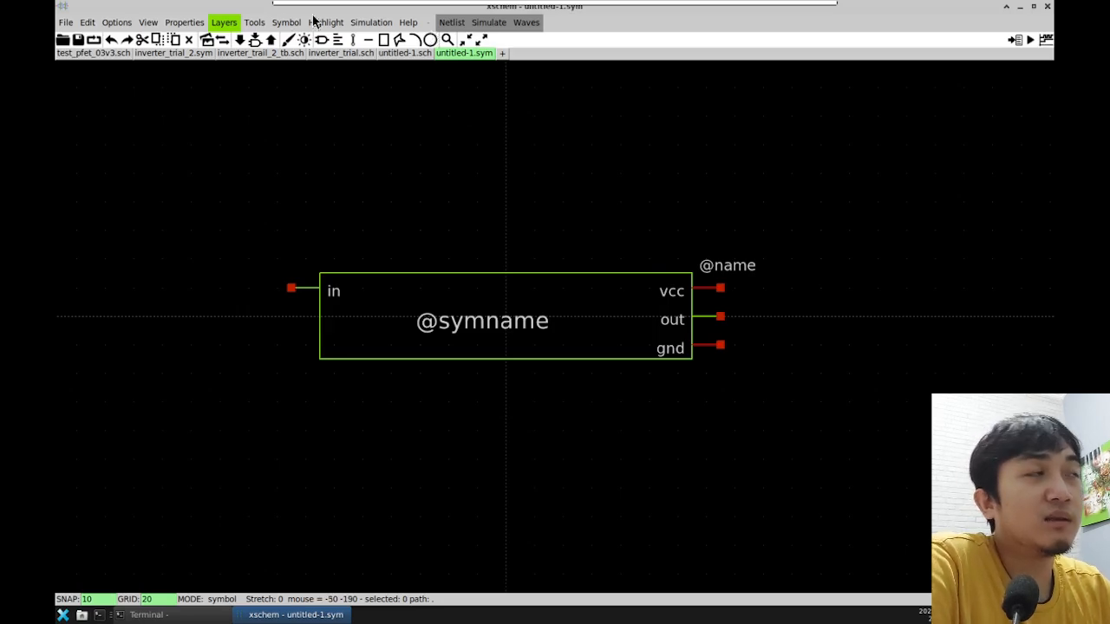
# Step: Switch to the inverter_trail_2_tb.sch testbench and examine its voltage sources V1 and V2
pyautogui.click(251, 54)
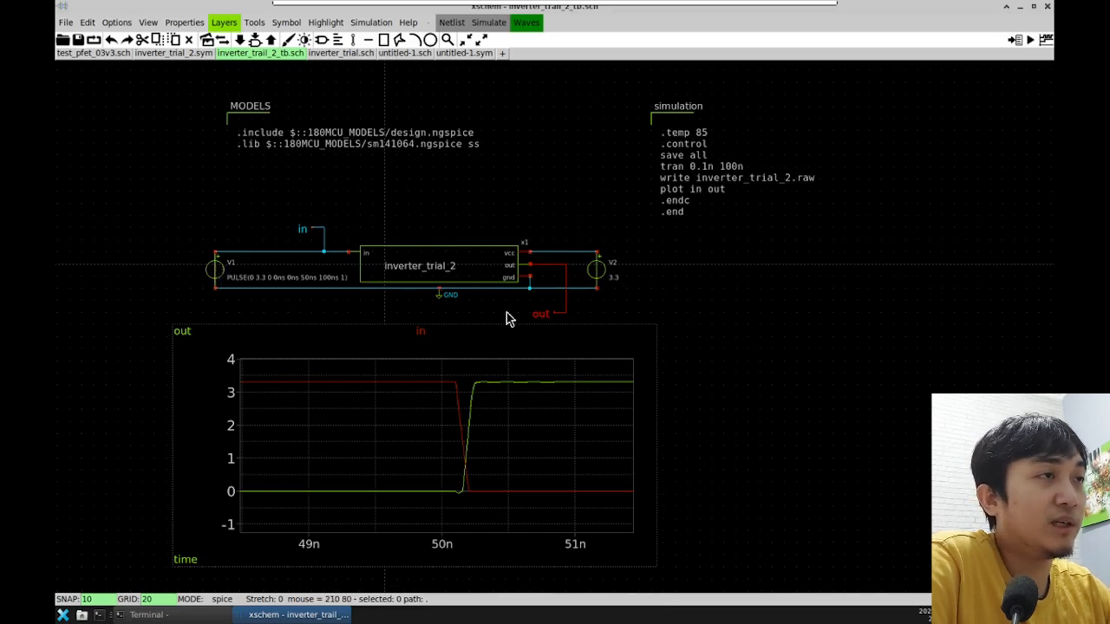
pyautogui.click(219, 273)
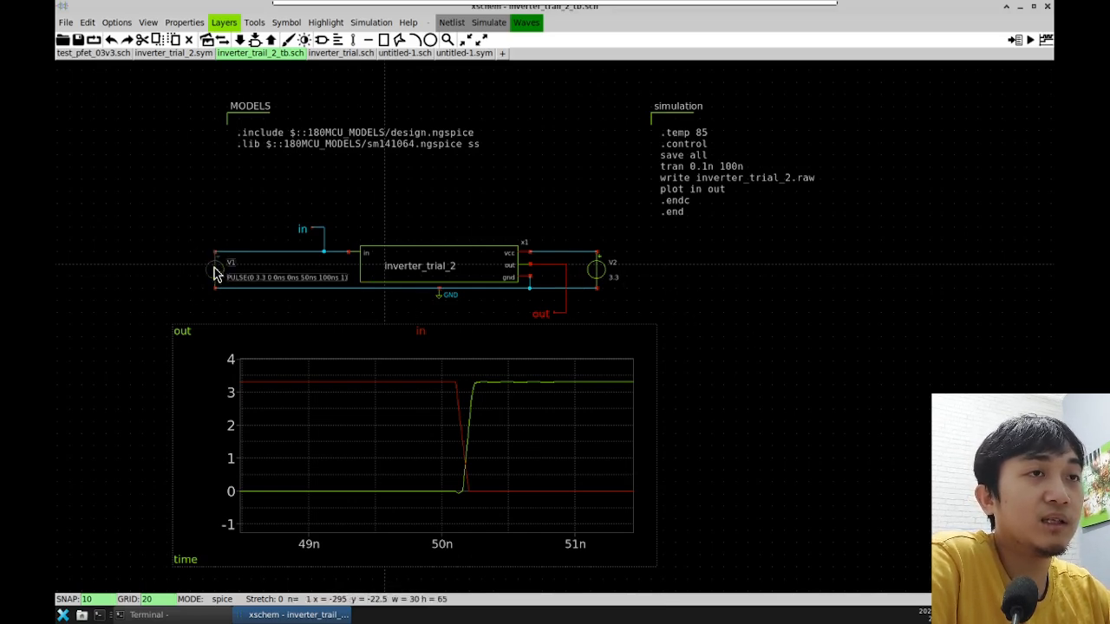
pyautogui.click(596, 278)
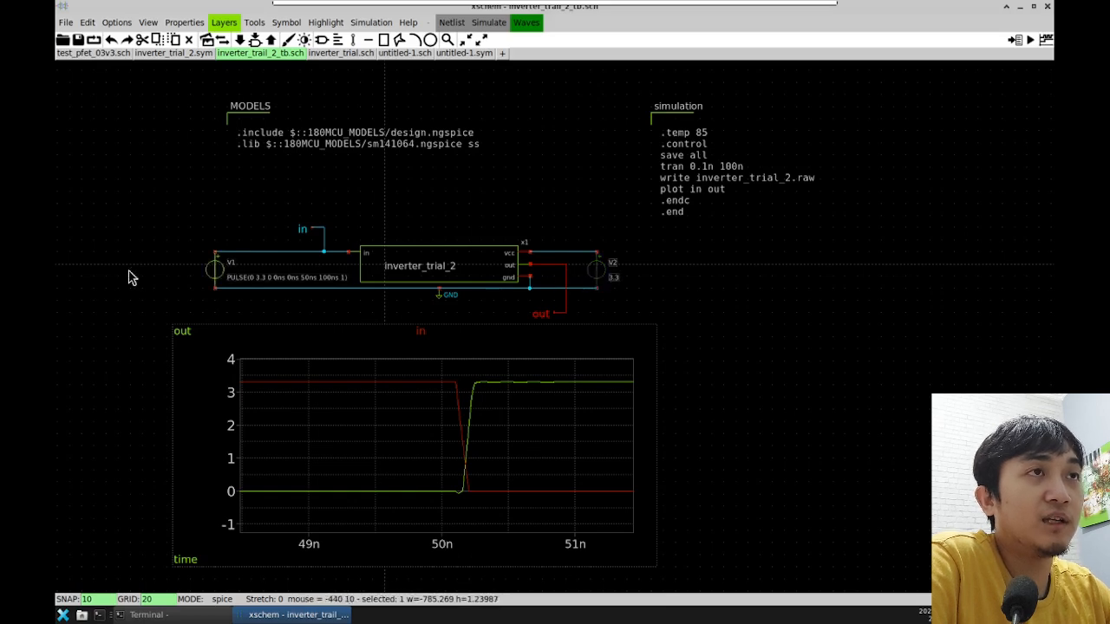
pyautogui.click(213, 269)
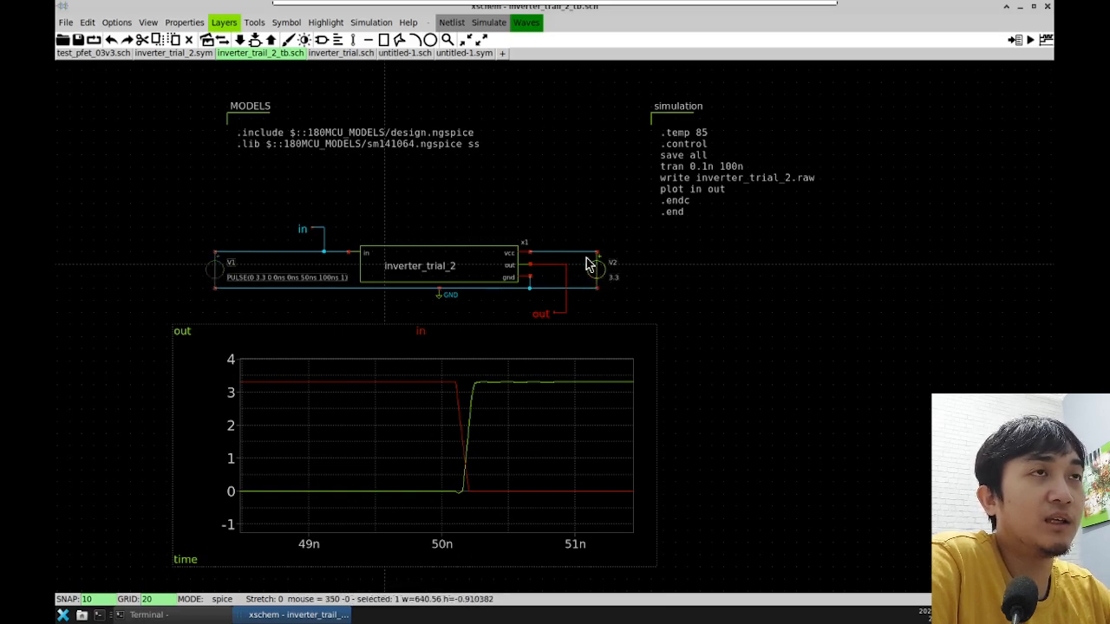
pyautogui.click(322, 39)
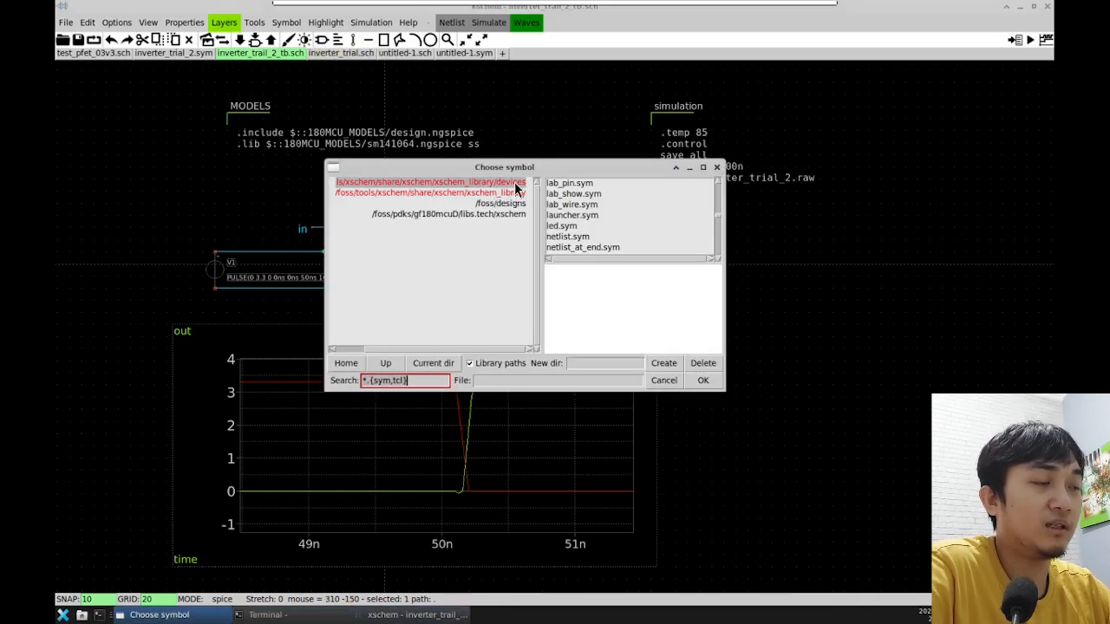
pyautogui.click(488, 185)
pyautogui.moveTo(424, 382); pyautogui.dragTo(360, 383)
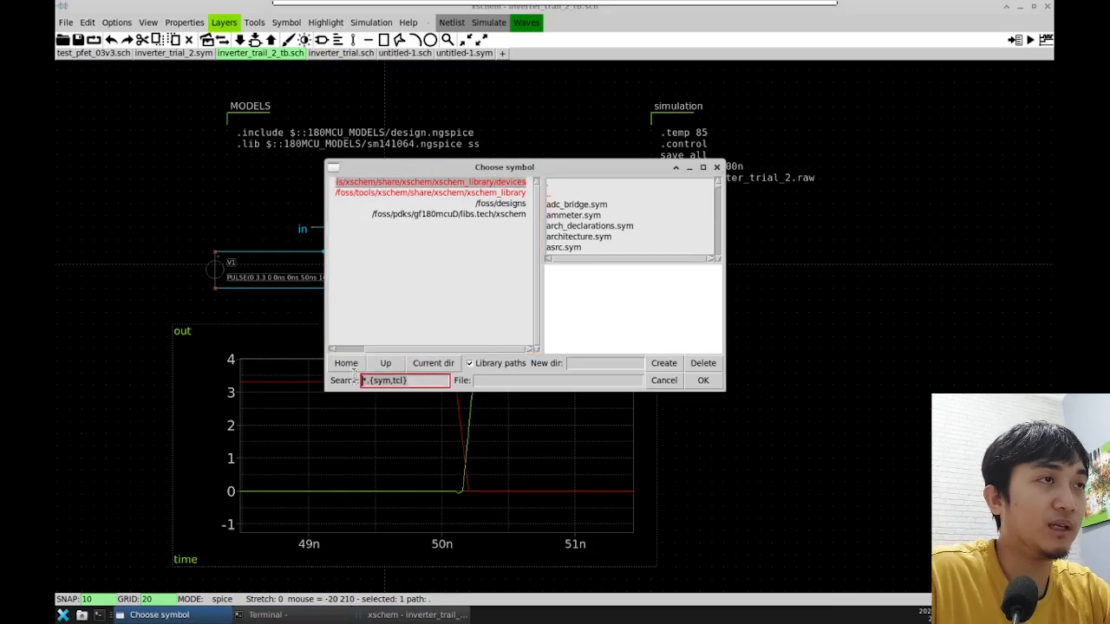
pyautogui.press('BackSpace')
pyautogui.write('vs')
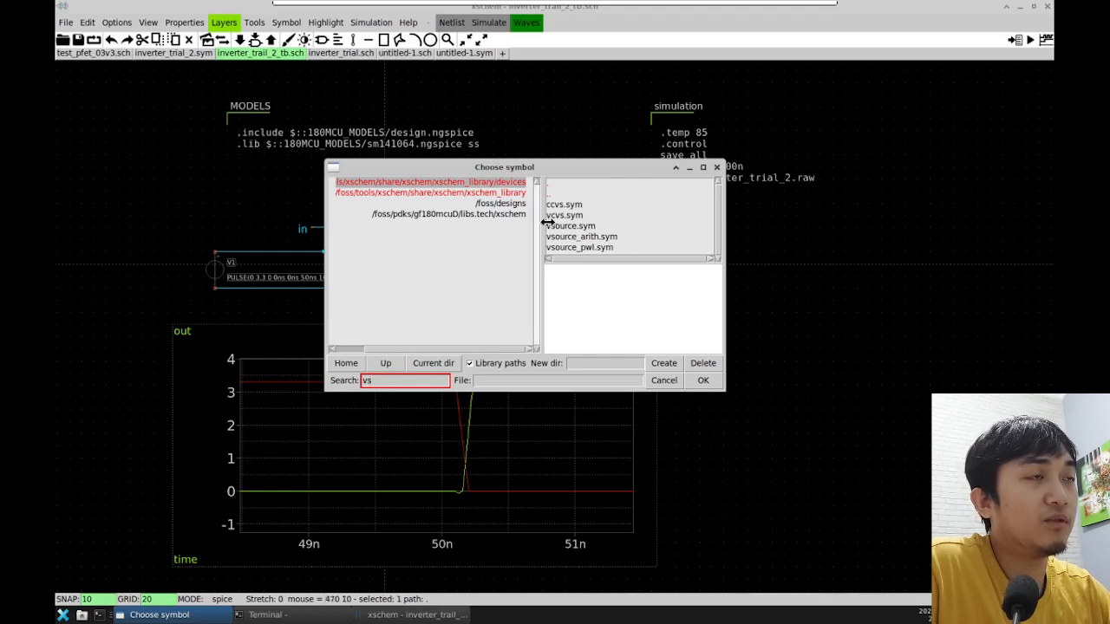
pyautogui.click(602, 225)
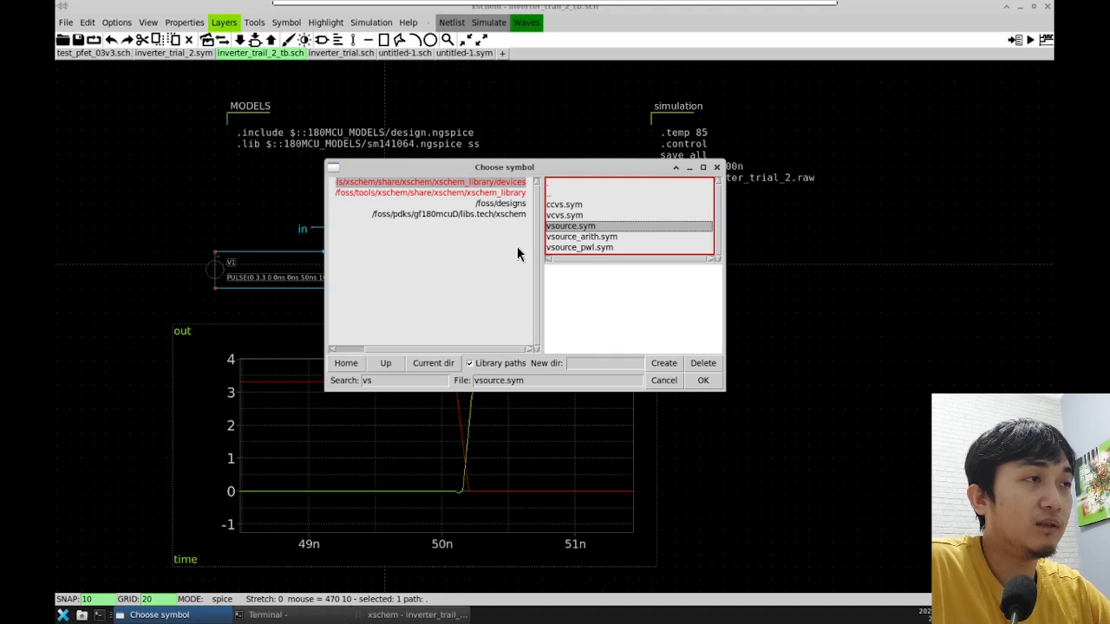
pyautogui.click(592, 235)
pyautogui.click(596, 227)
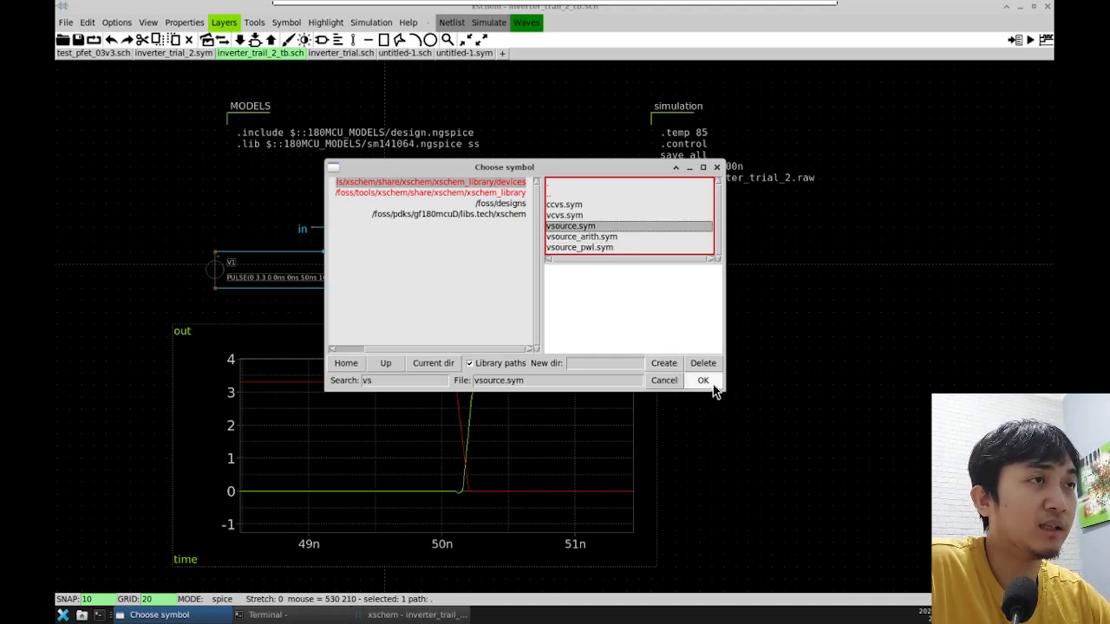
pyautogui.click(702, 380)
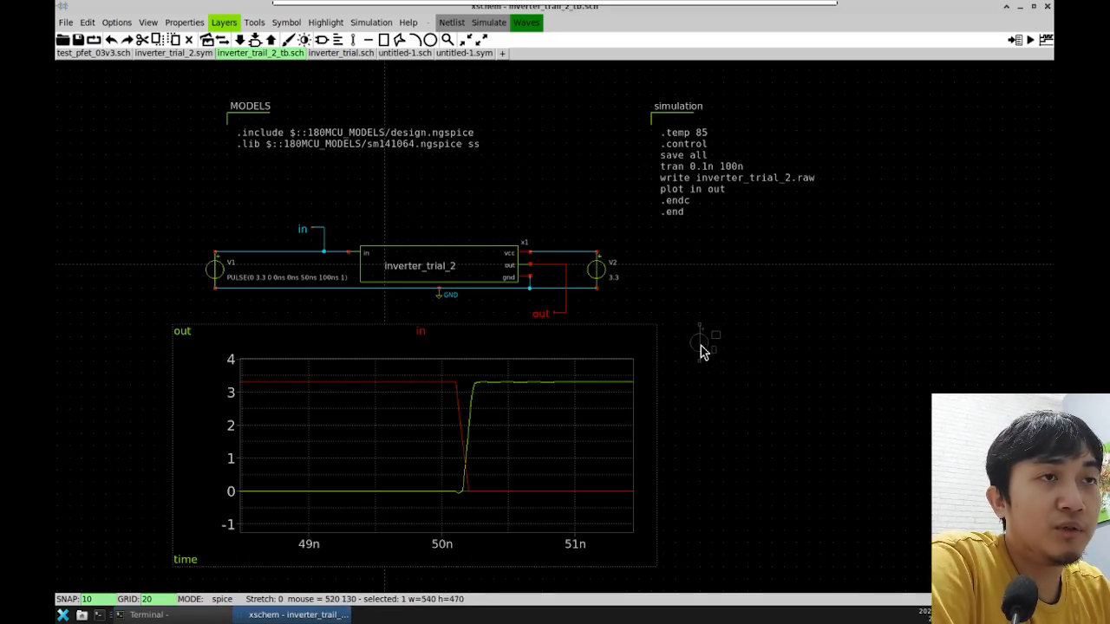
pyautogui.press('Escape')
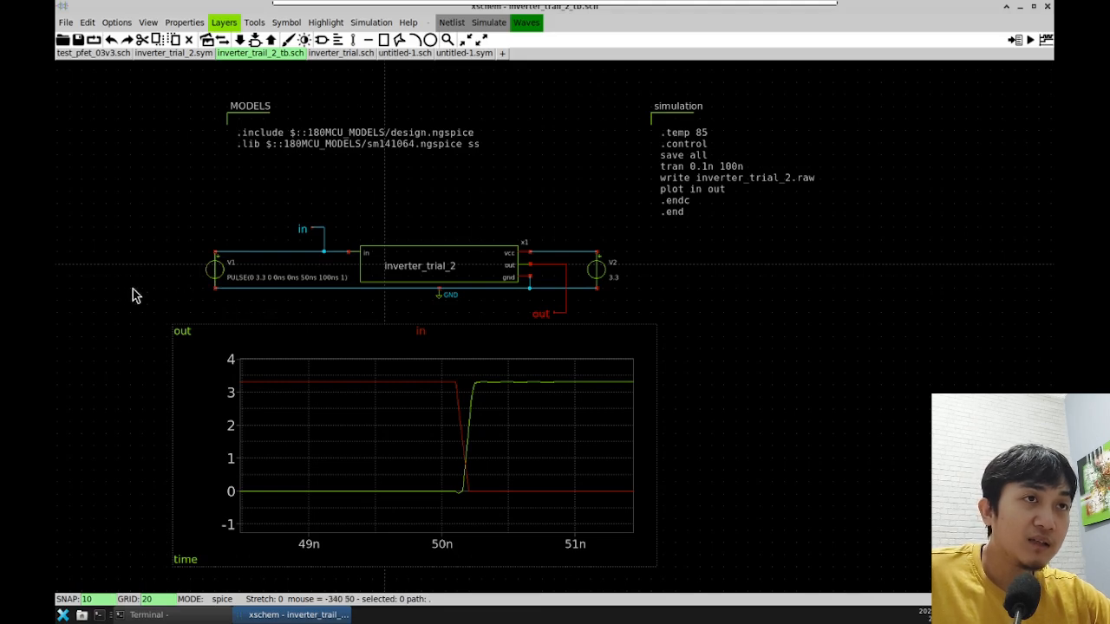
# Step: Open the properties of source V1 and examine its PULSE value definition
pyautogui.doubleClick(215, 271)
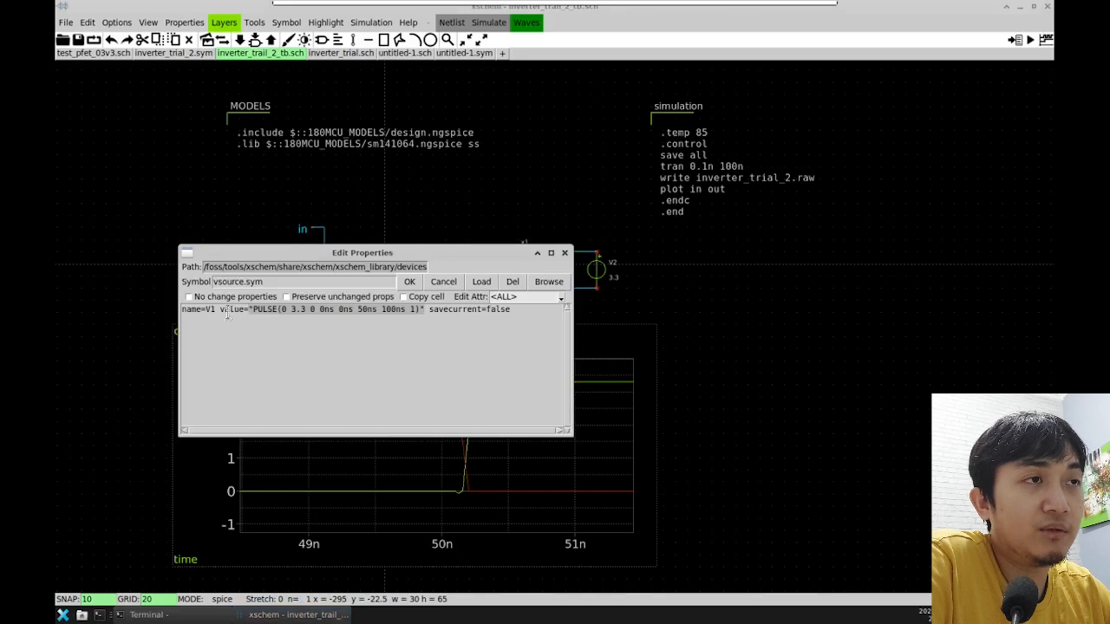
pyautogui.moveTo(219, 312); pyautogui.dragTo(380, 318)
pyautogui.click(345, 337)
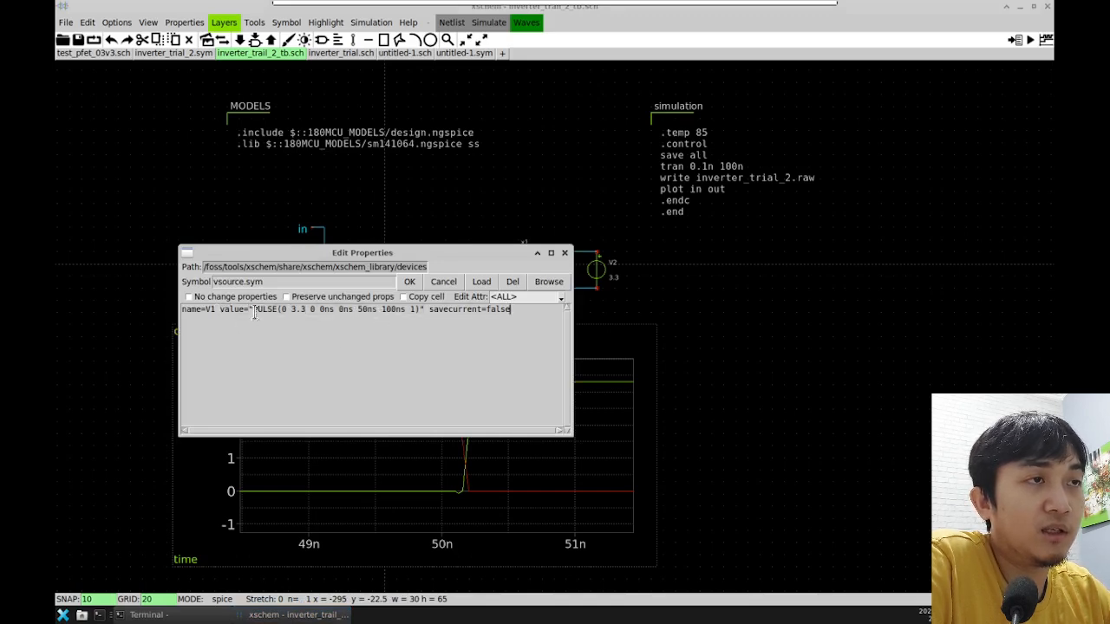
pyautogui.moveTo(252, 309); pyautogui.dragTo(420, 309)
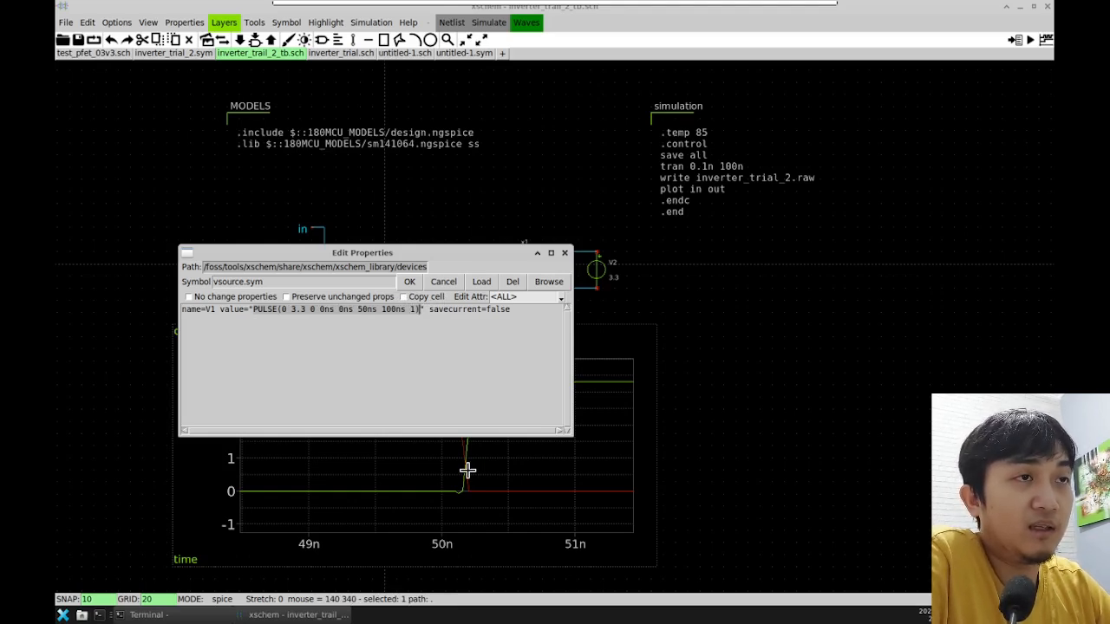
pyautogui.click(219, 312)
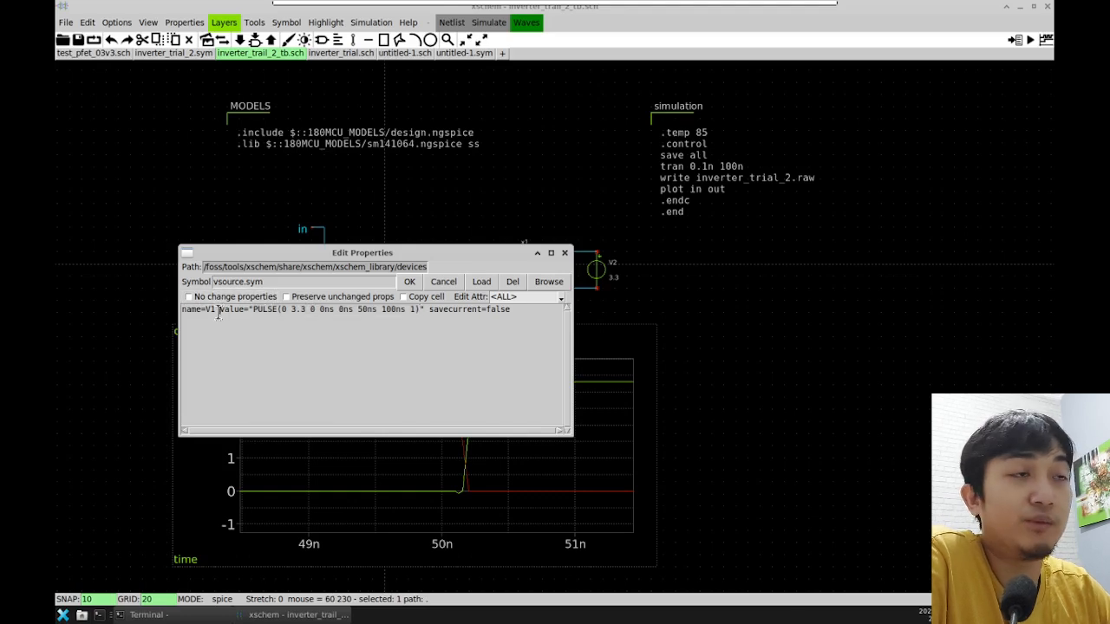
pyautogui.moveTo(219, 314); pyautogui.dragTo(425, 312)
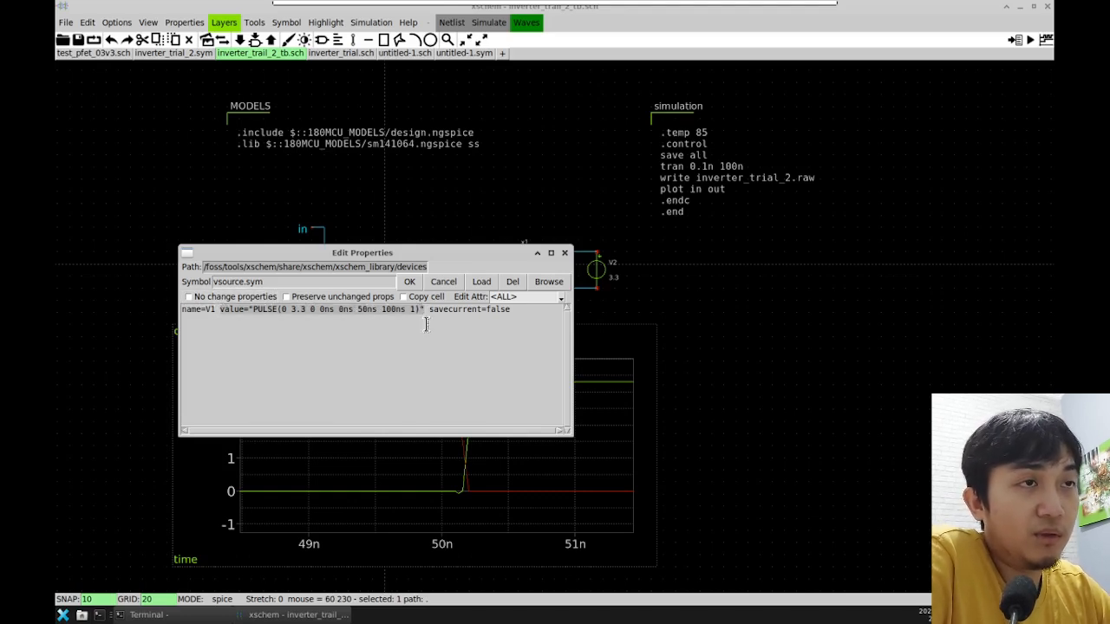
pyautogui.click(437, 377)
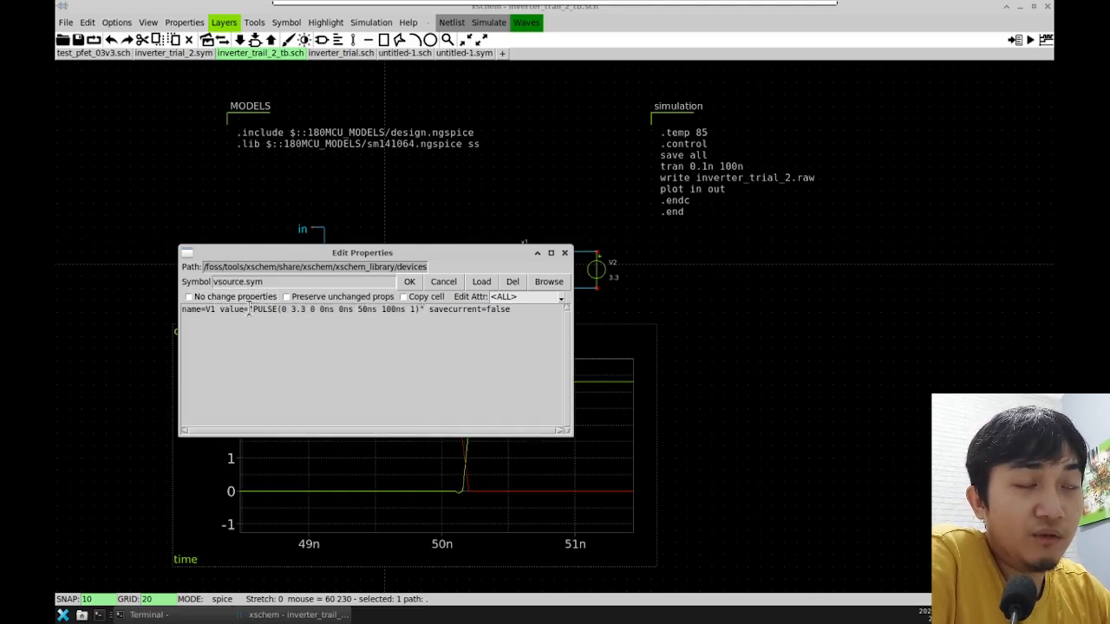
# Step: Examine source V1's PULSE parameters one by one, from voltage levels and delay to width, period and count, and close its properties
pyautogui.moveTo(252, 308); pyautogui.dragTo(282, 310)
pyautogui.click(296, 329)
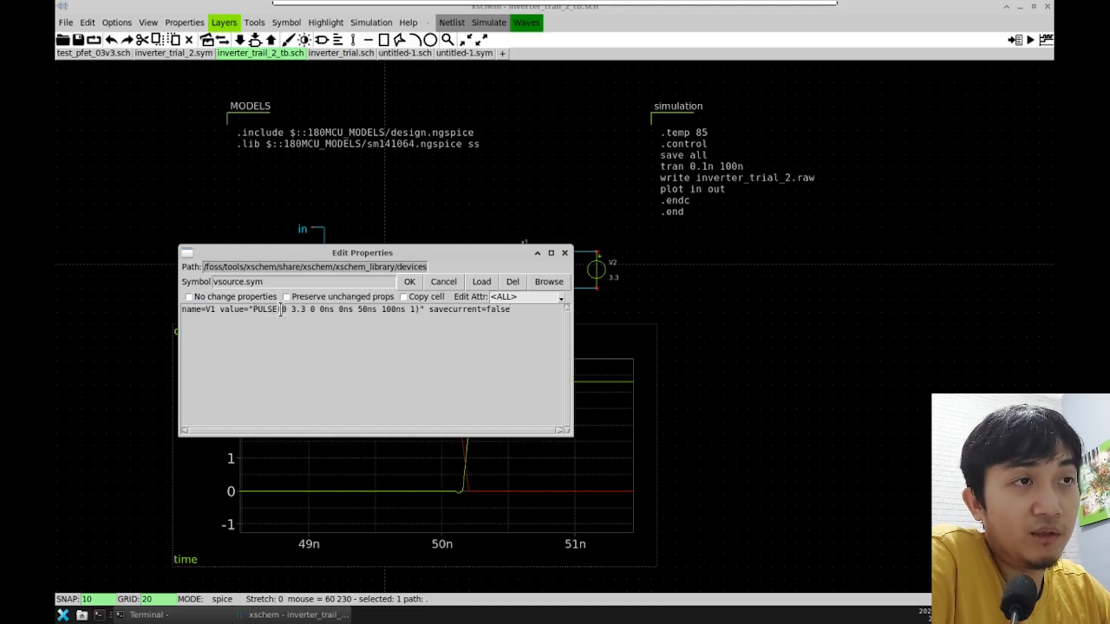
pyautogui.moveTo(291, 310); pyautogui.dragTo(305, 311)
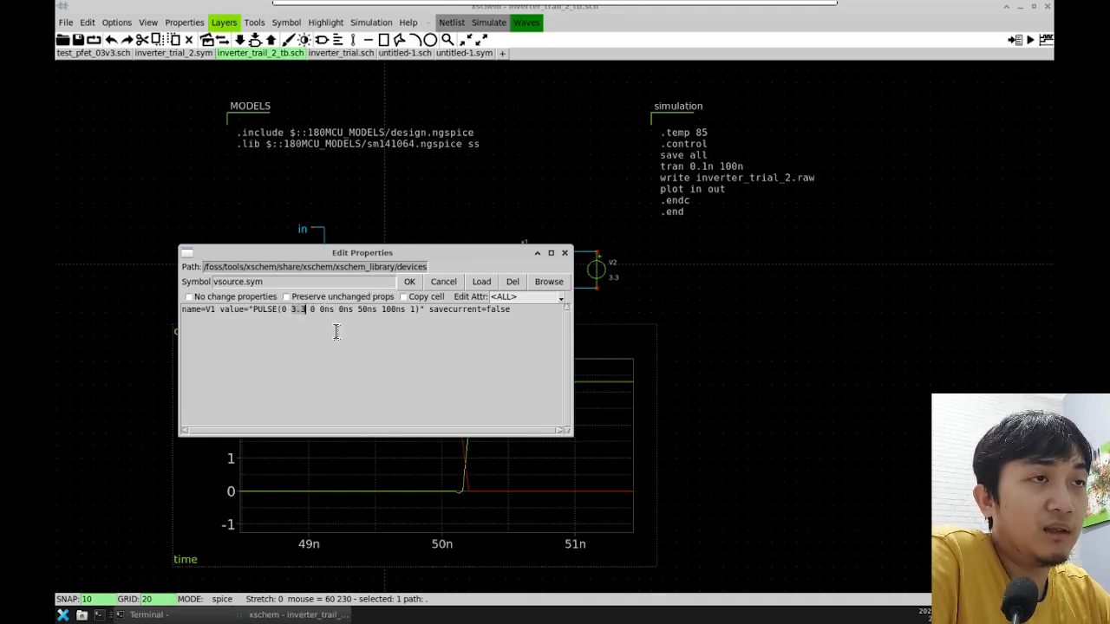
pyautogui.click(369, 338)
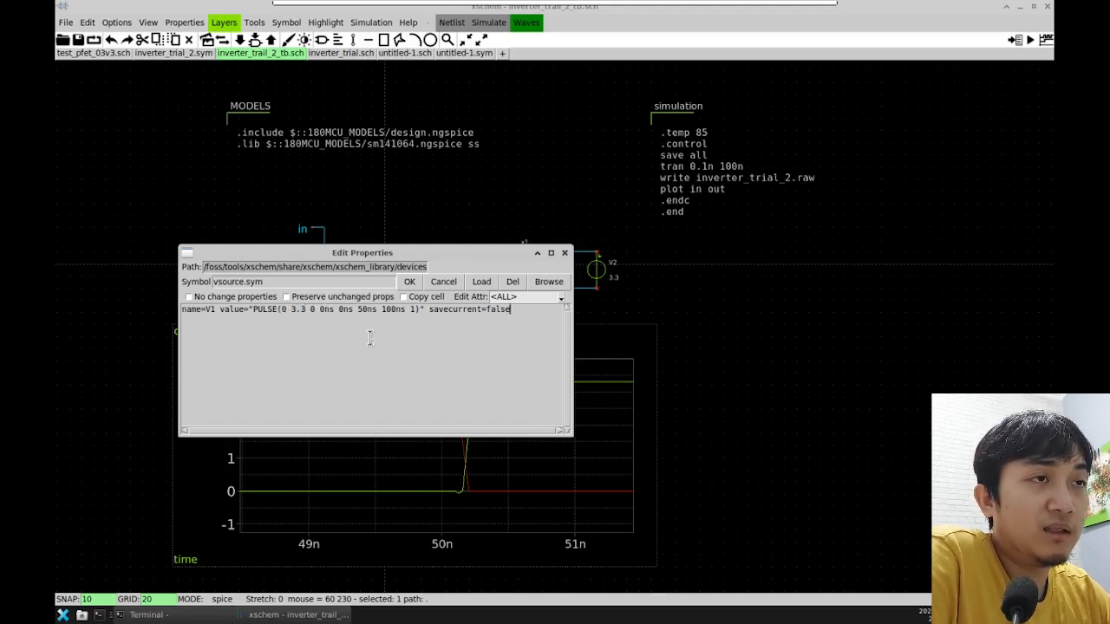
pyautogui.click(317, 309)
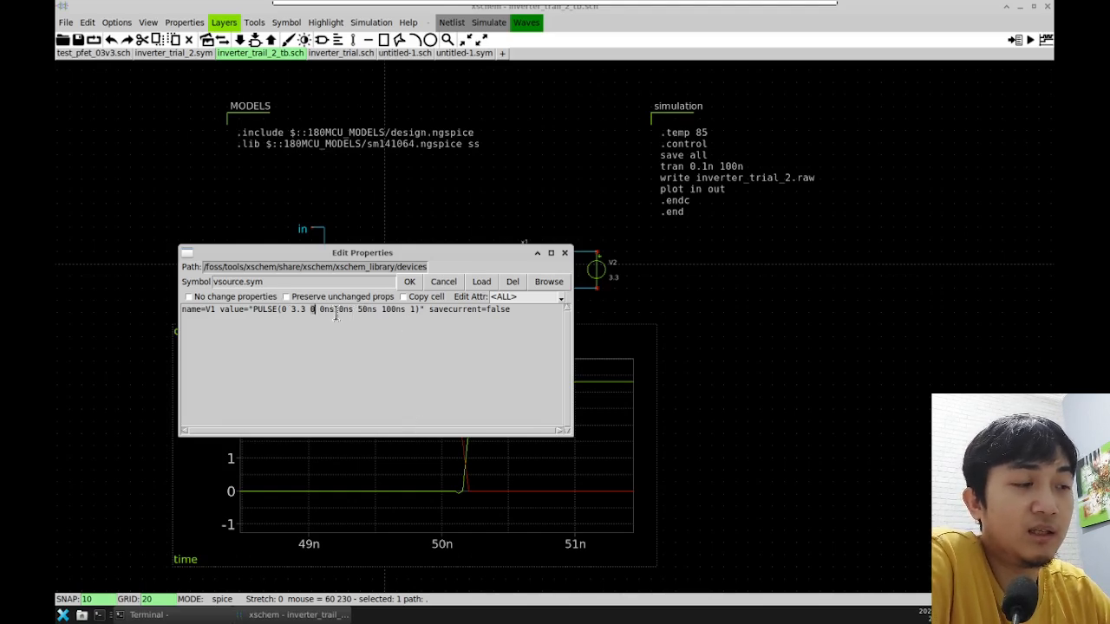
pyautogui.moveTo(319, 310); pyautogui.dragTo(353, 309)
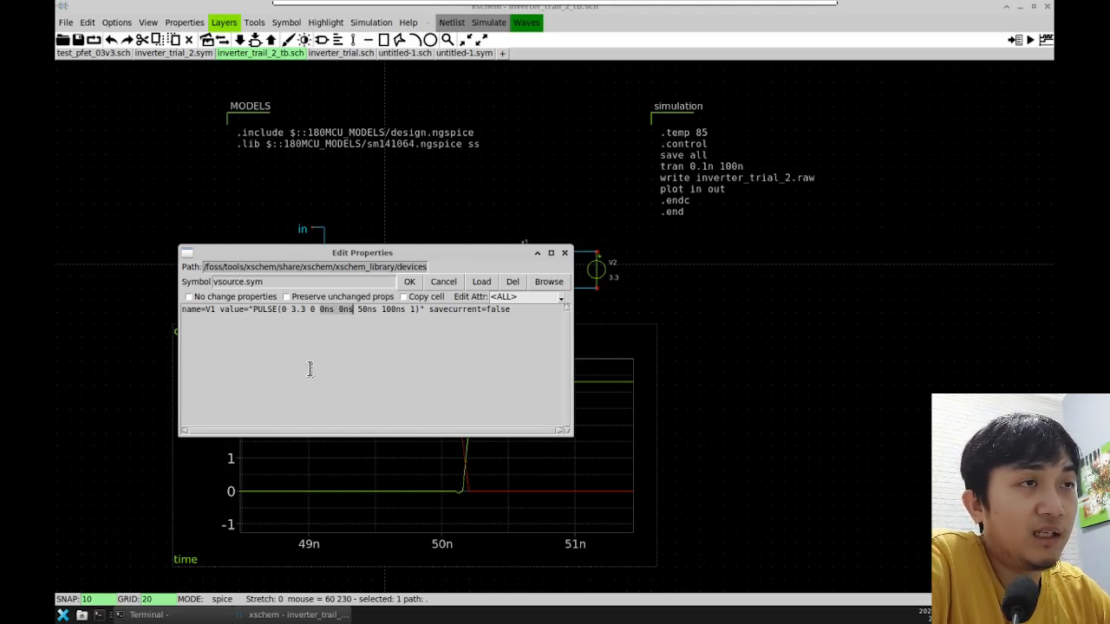
pyautogui.moveTo(357, 309); pyautogui.dragTo(374, 310)
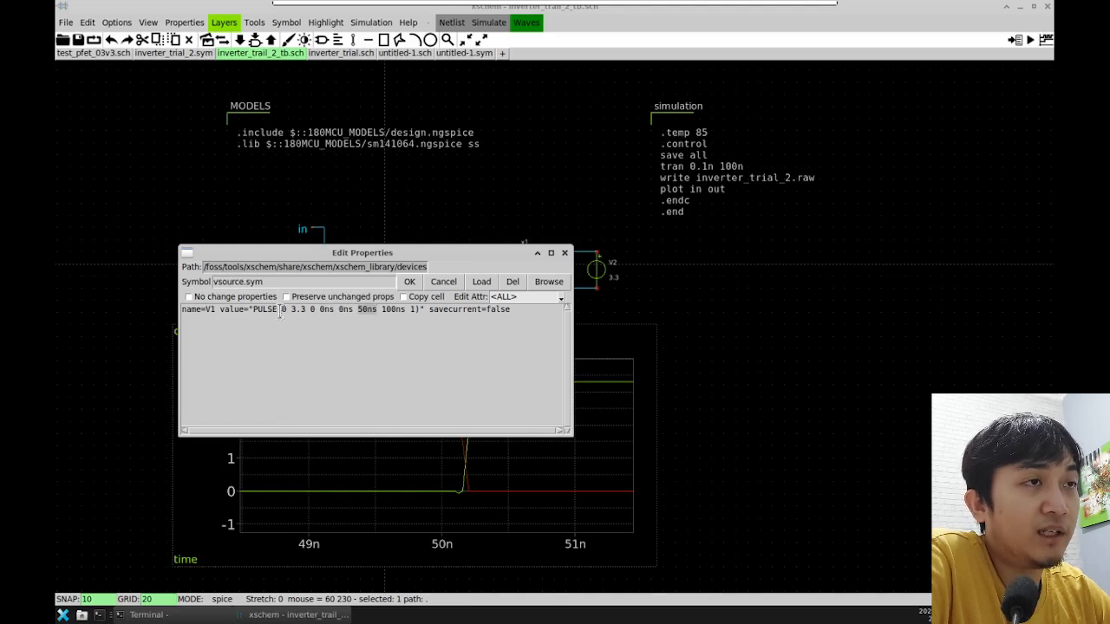
pyautogui.click(382, 310)
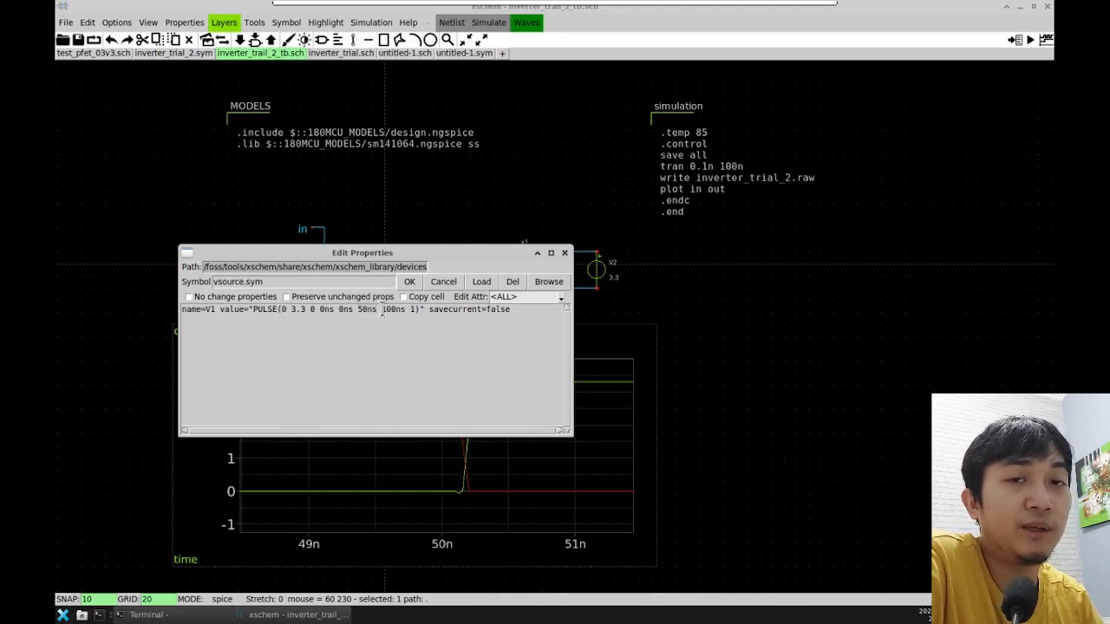
pyautogui.moveTo(382, 310); pyautogui.dragTo(406, 310)
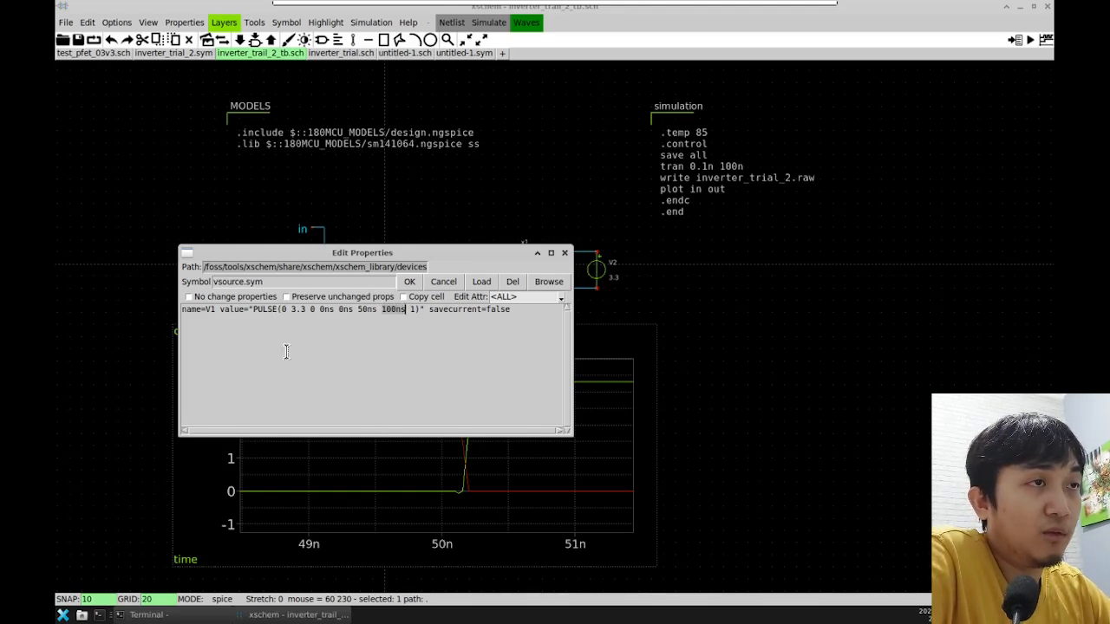
pyautogui.click(411, 310)
pyautogui.moveTo(411, 310); pyautogui.dragTo(414, 309)
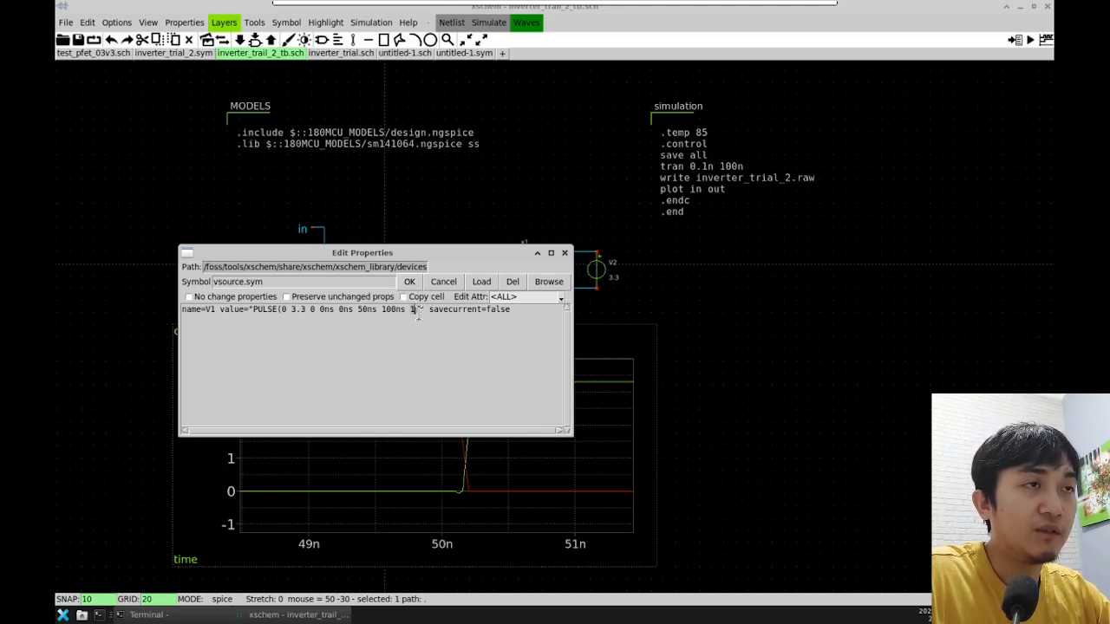
pyautogui.moveTo(420, 309); pyautogui.dragTo(253, 317)
pyautogui.click(311, 354)
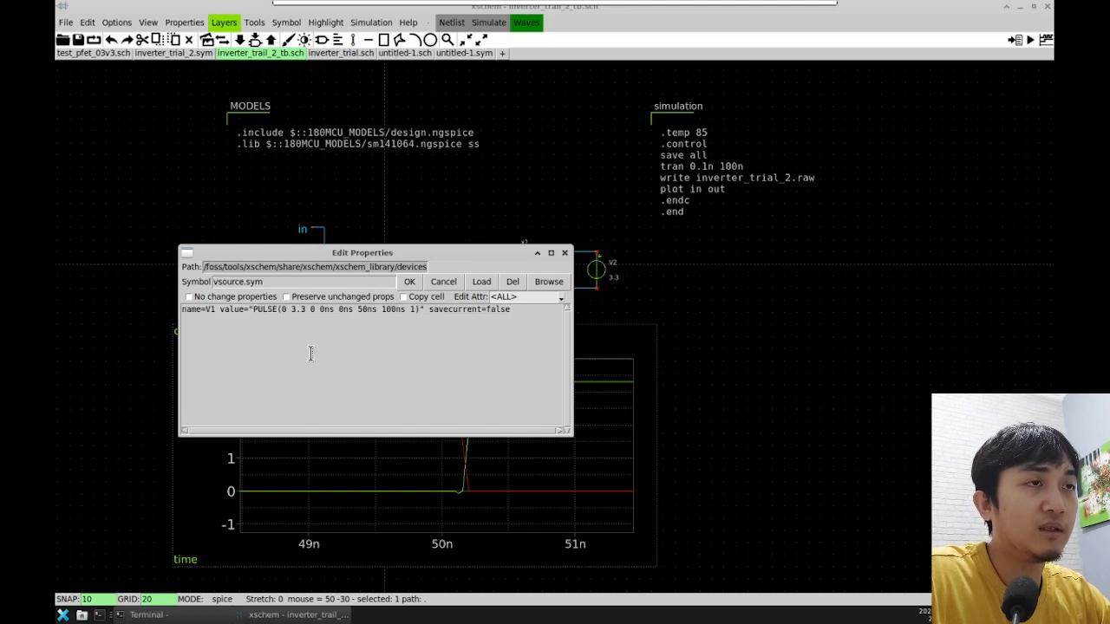
pyautogui.click(410, 285)
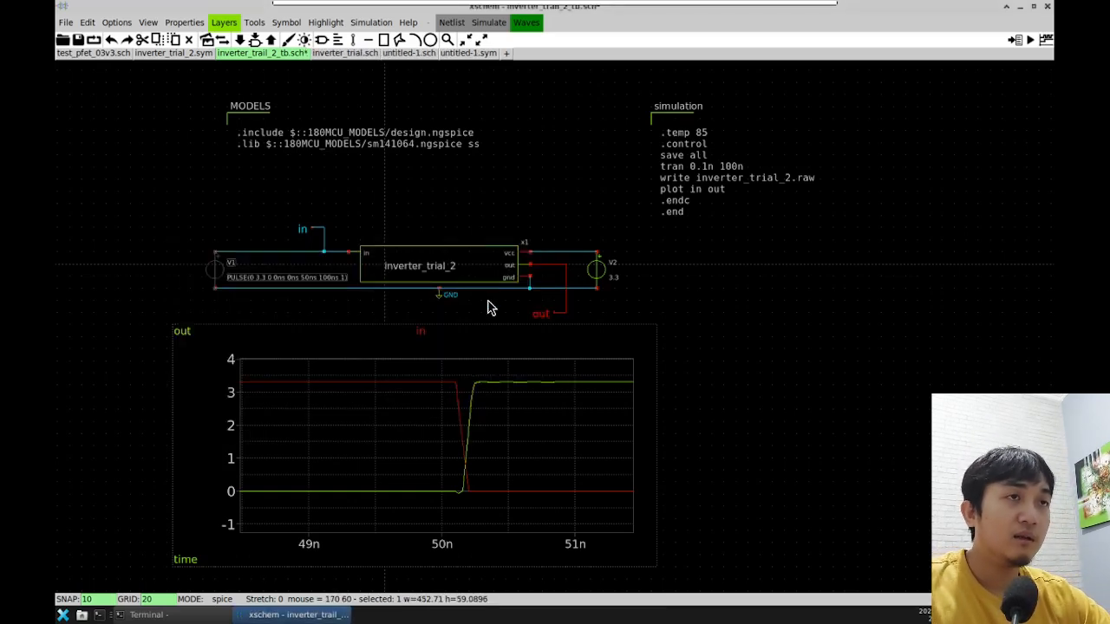
pyautogui.click(552, 198)
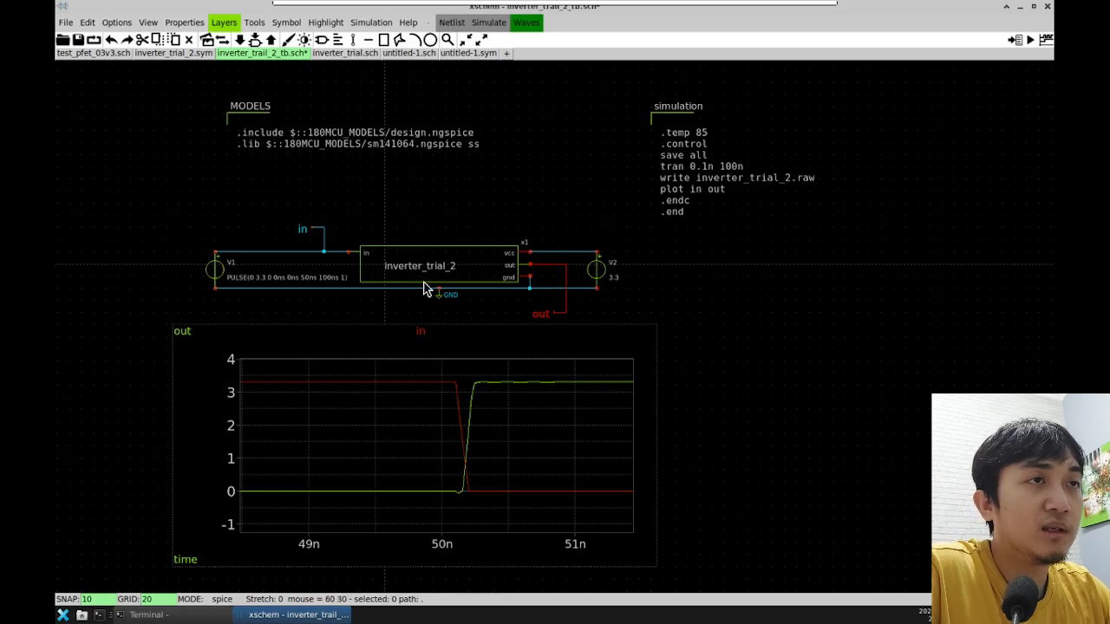
# Step: Insert a lab_pin.sym net label above the inverter_trial_2 symbol and delete it again
pyautogui.press('w')
pyautogui.click(314, 231)
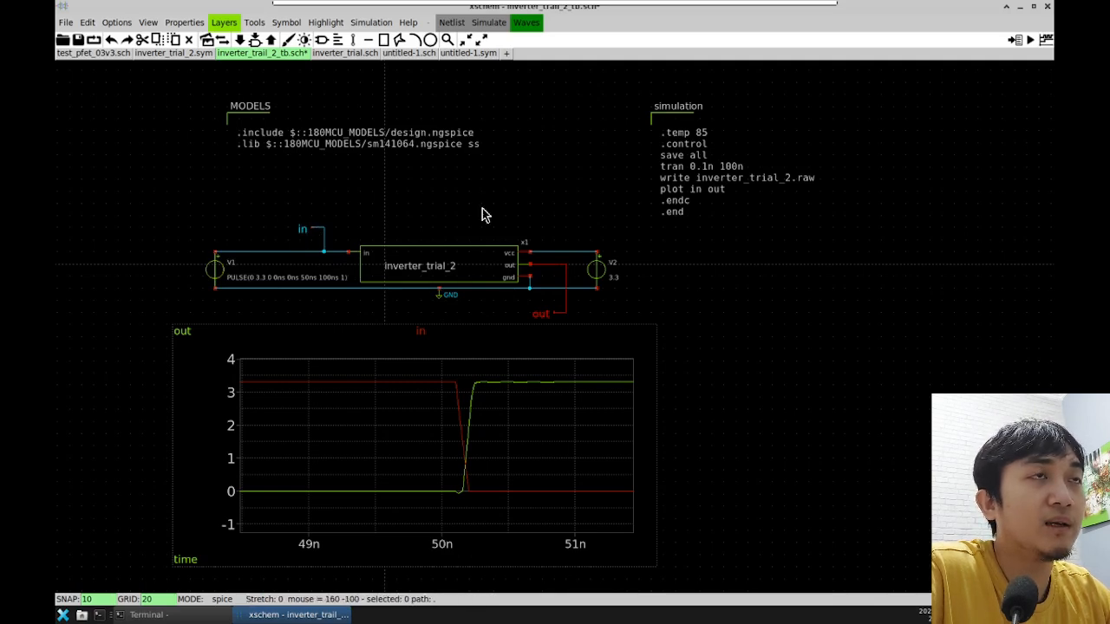
pyautogui.click(322, 40)
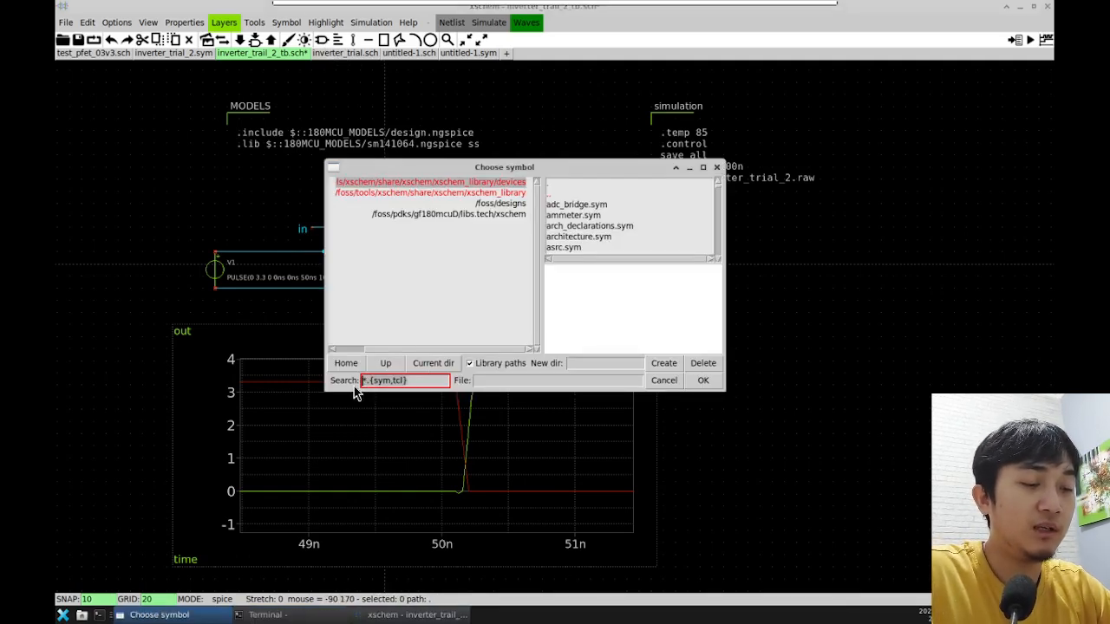
pyautogui.press('BackSpace')
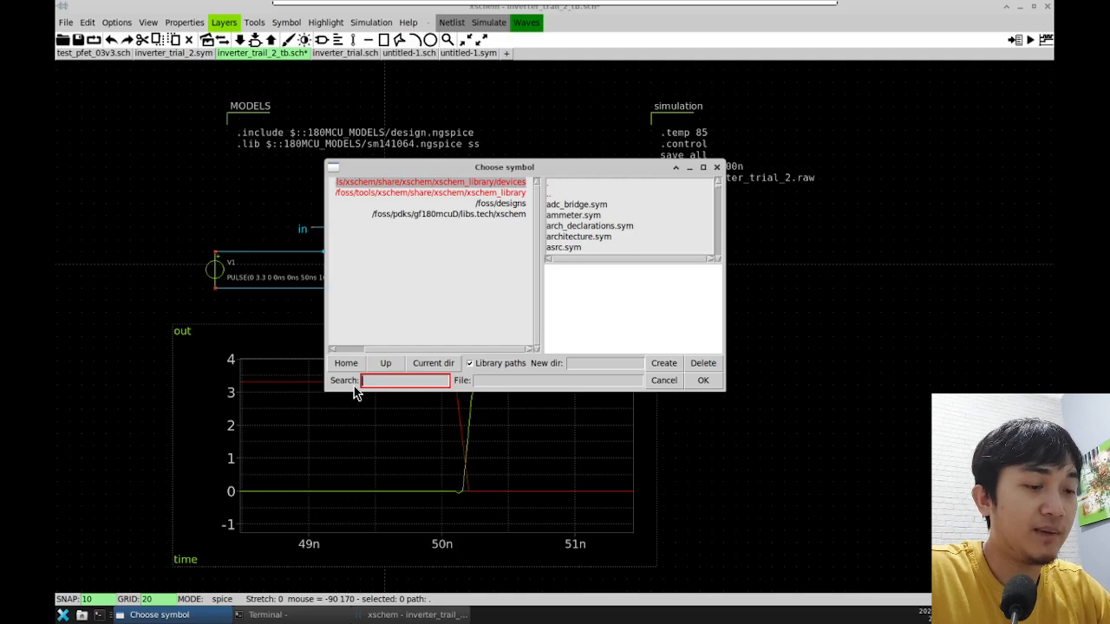
pyautogui.write('lba')
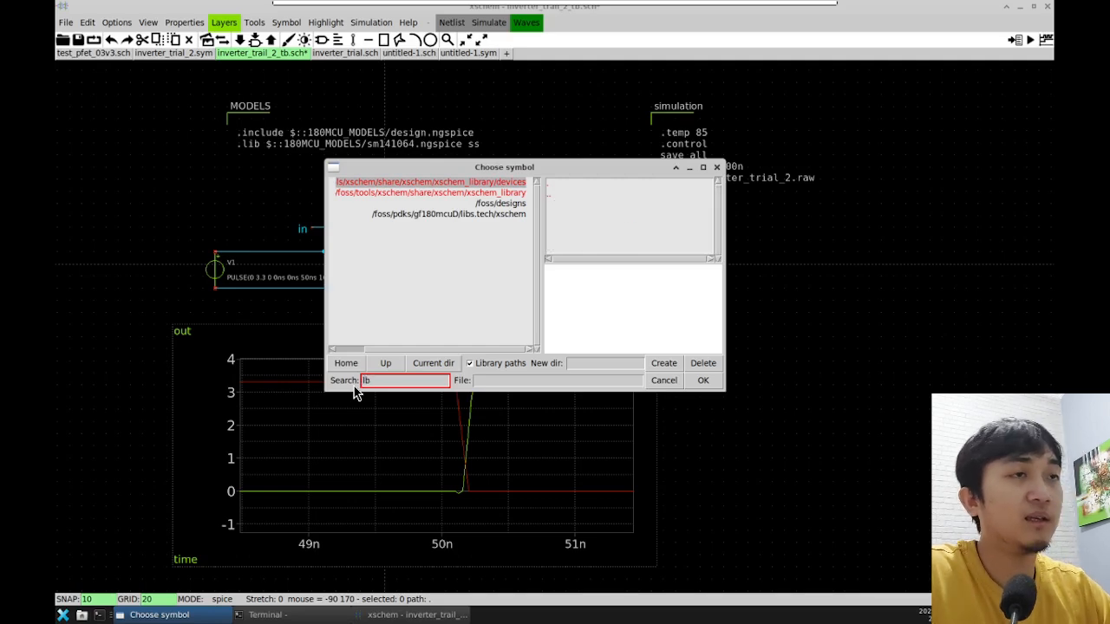
pyautogui.press('BackSpace')
pyautogui.write('ab_pi')
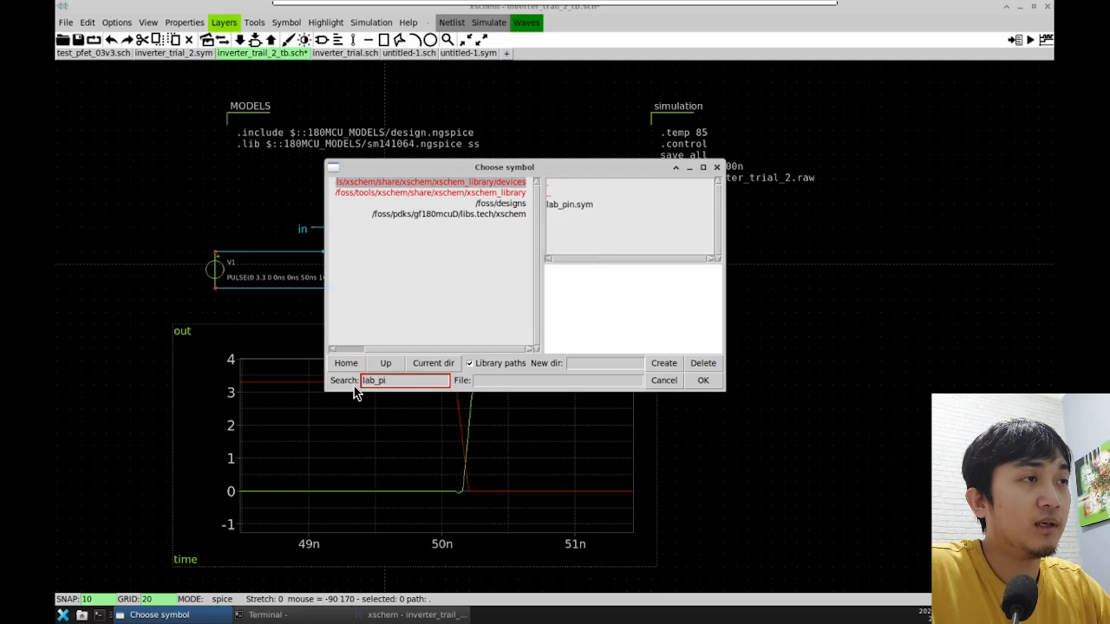
pyautogui.click(572, 205)
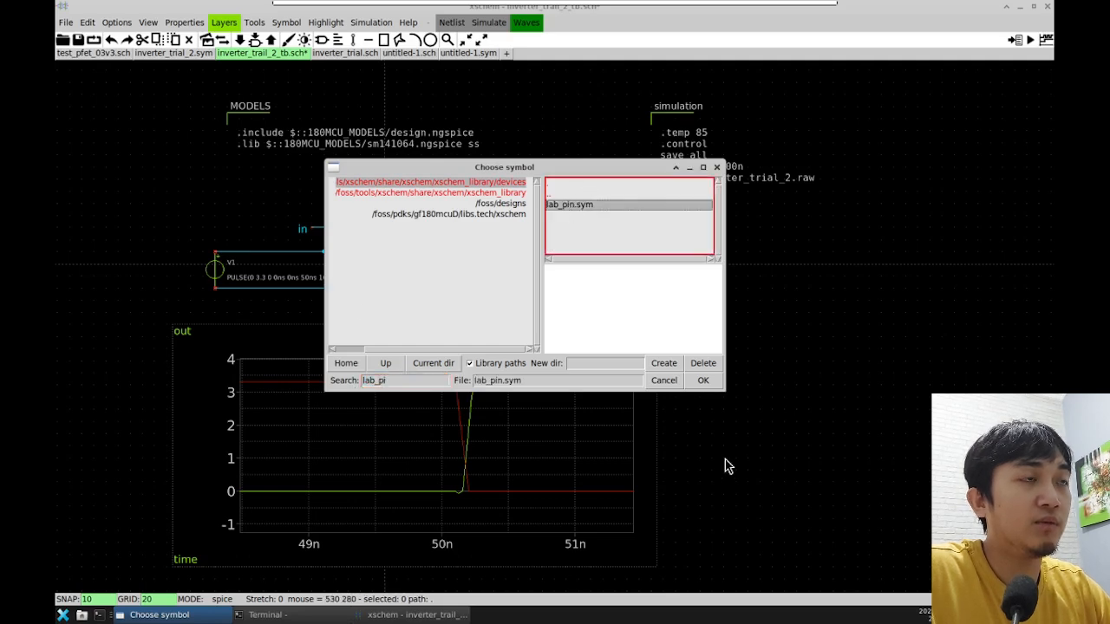
pyautogui.click(703, 381)
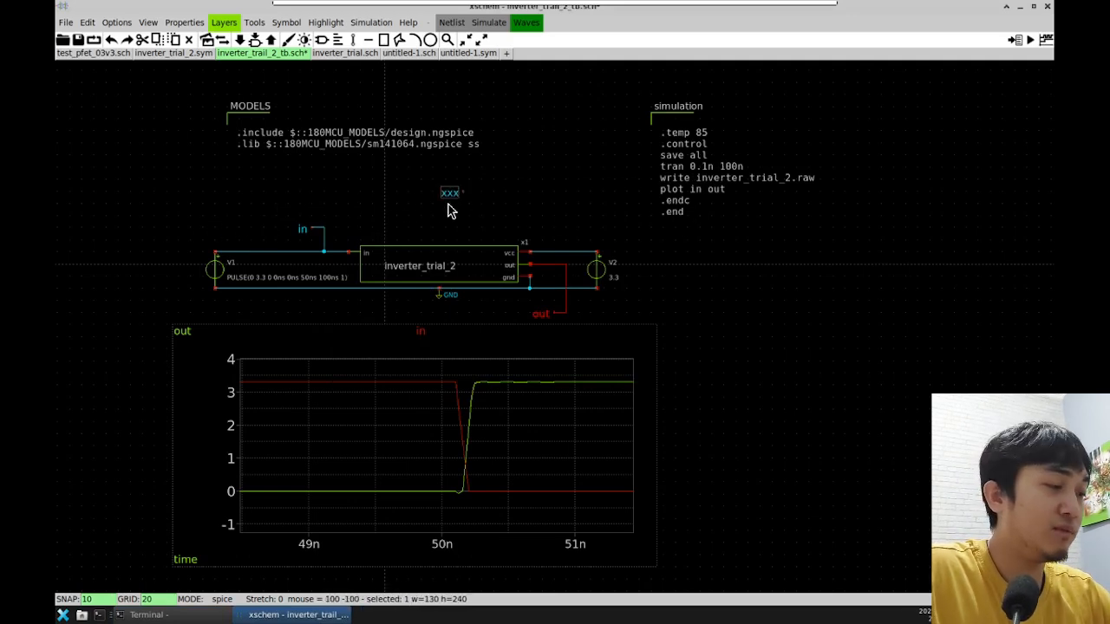
pyautogui.click(450, 210)
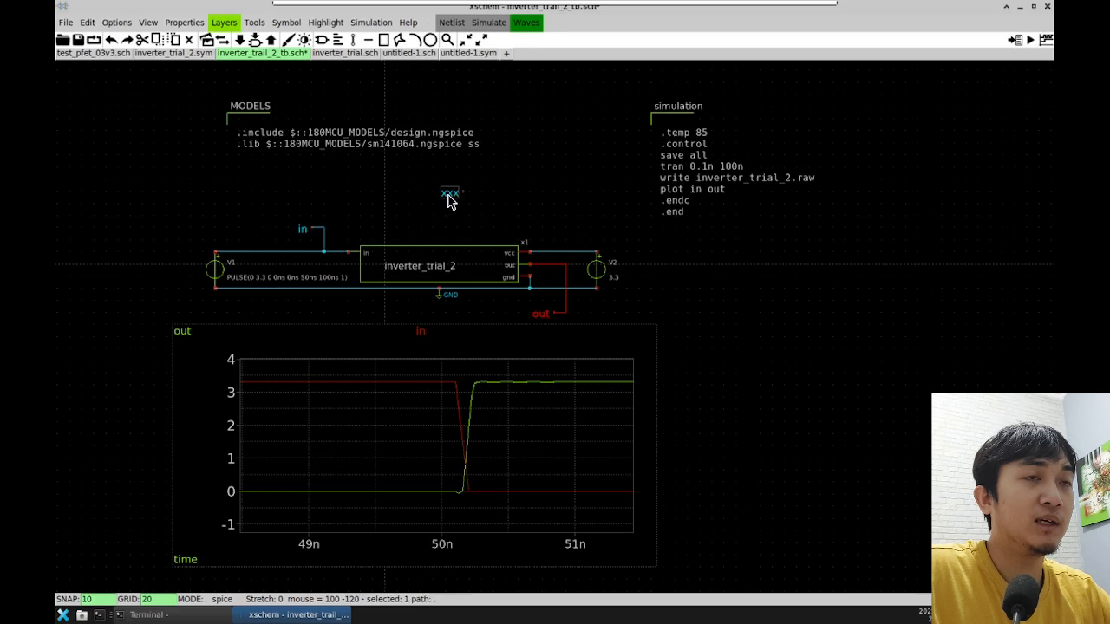
pyautogui.press('Delete')
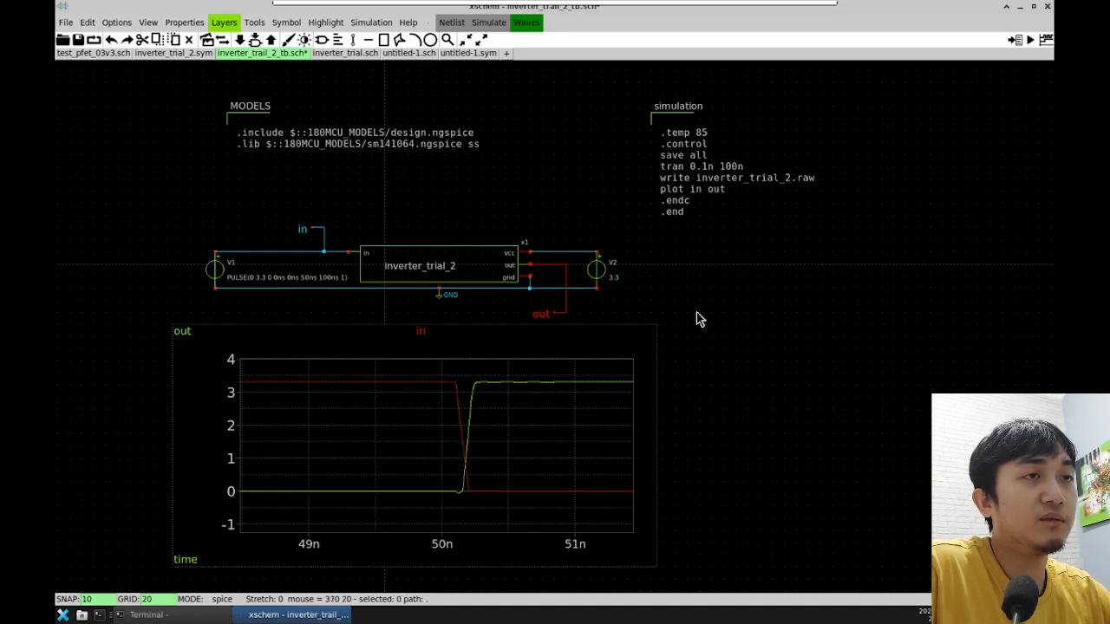
pyautogui.click(583, 281)
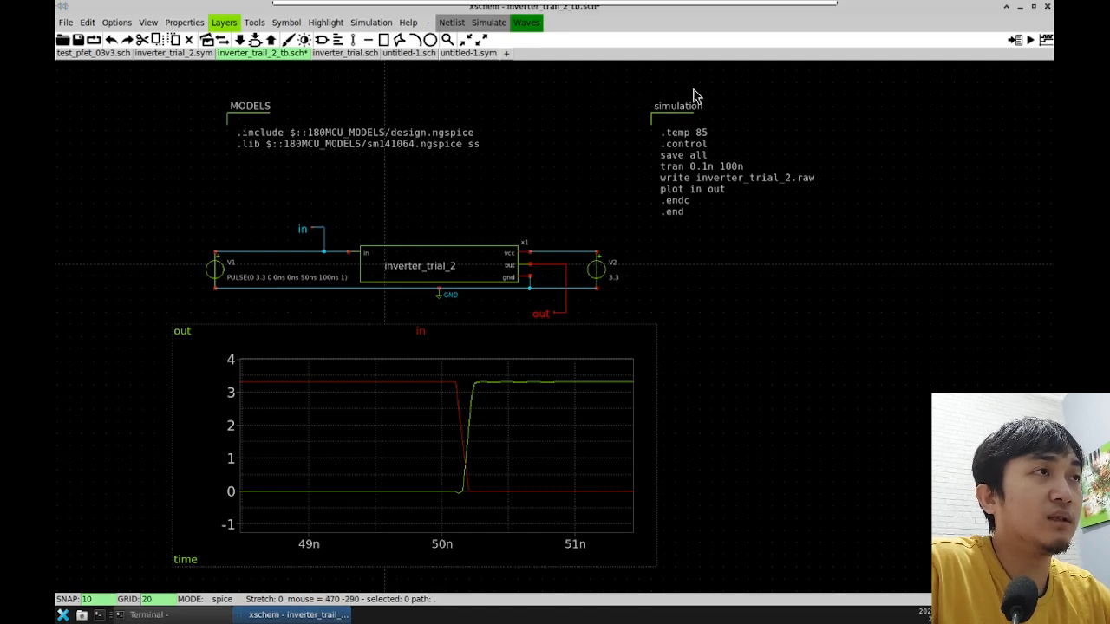
# Step: Find the code symbols in the devices library and place code.sym in the empty area beside the waveform graph
pyautogui.click(328, 41)
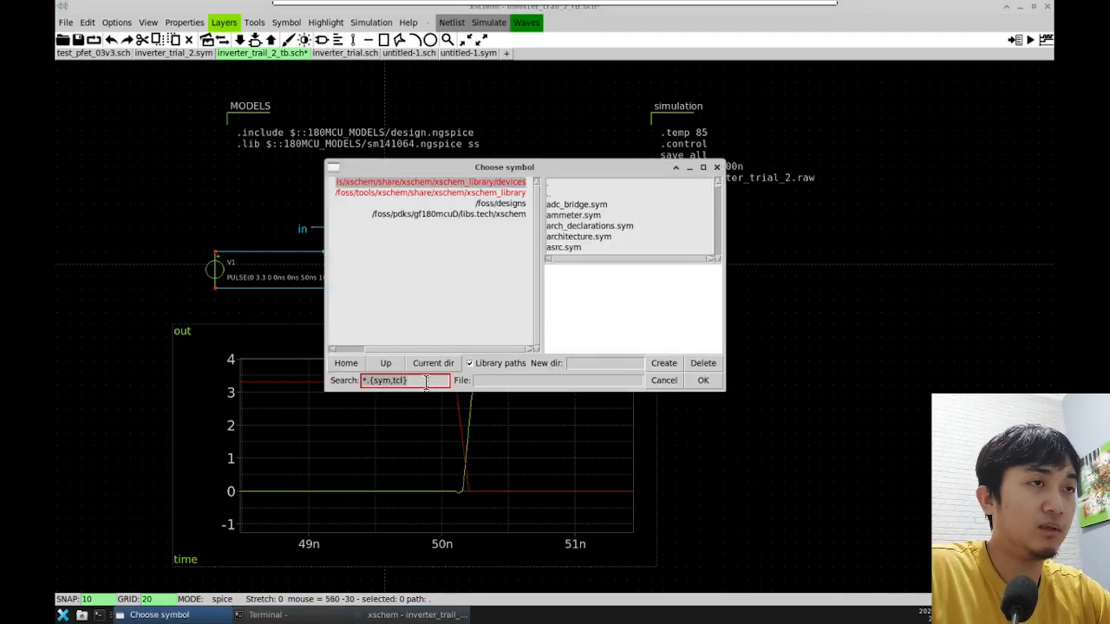
pyautogui.press('BackSpace')
pyautogui.write('c')
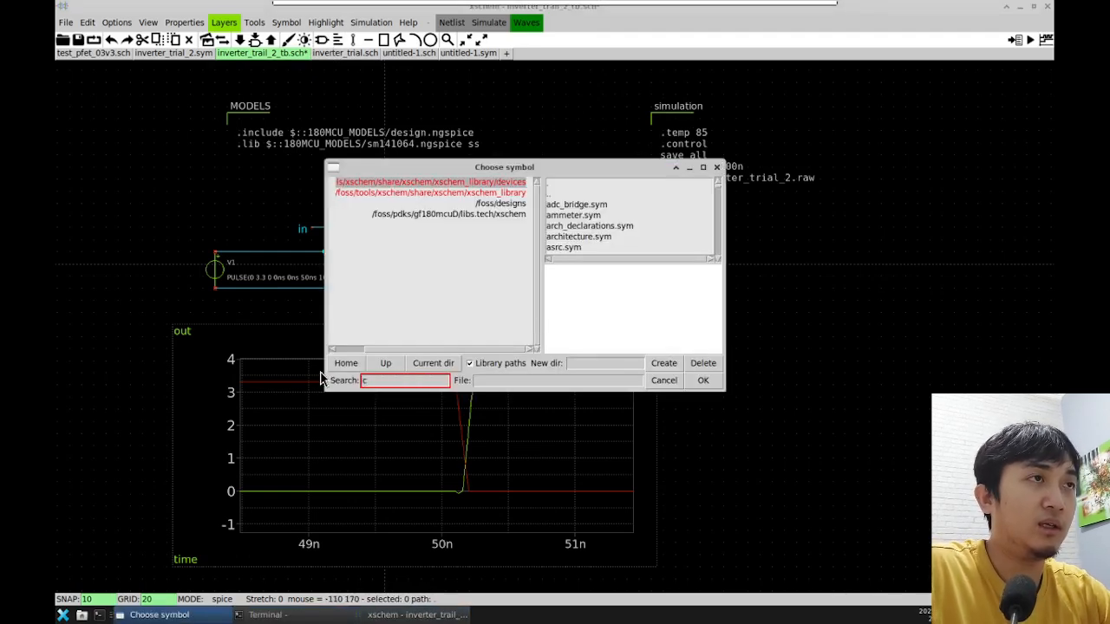
pyautogui.write('ode')
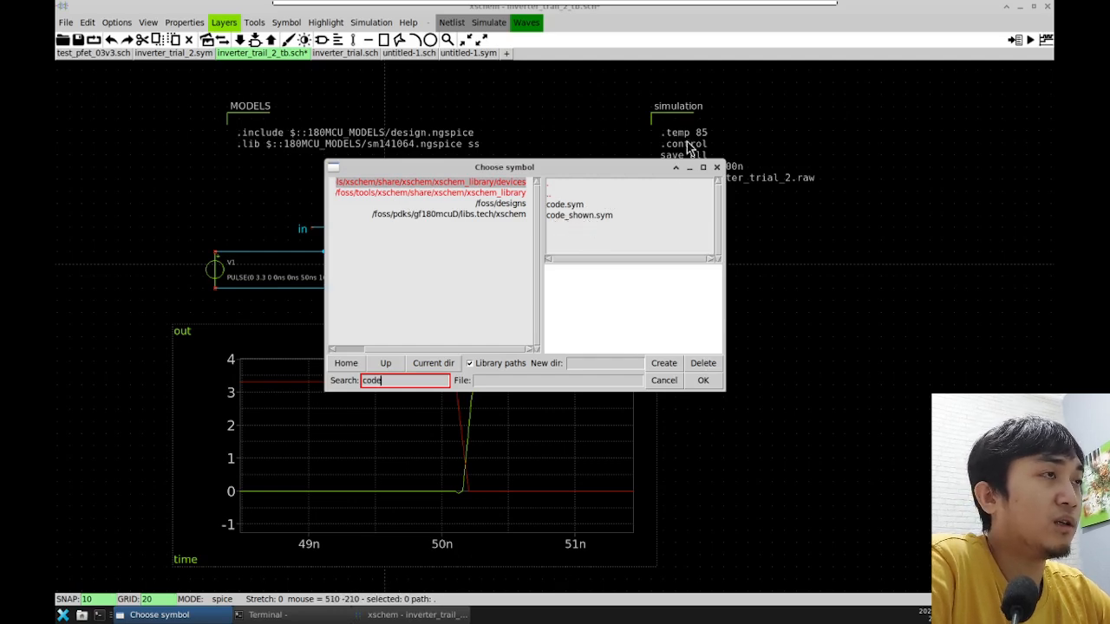
pyautogui.moveTo(628, 169); pyautogui.dragTo(872, 286)
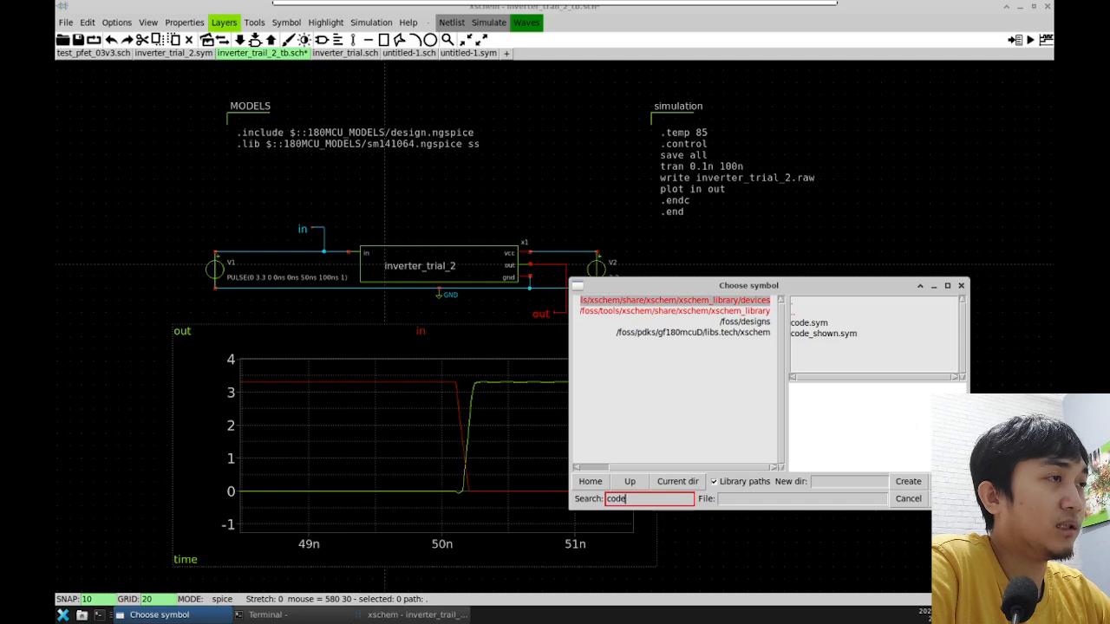
pyautogui.click(812, 323)
pyautogui.click(836, 335)
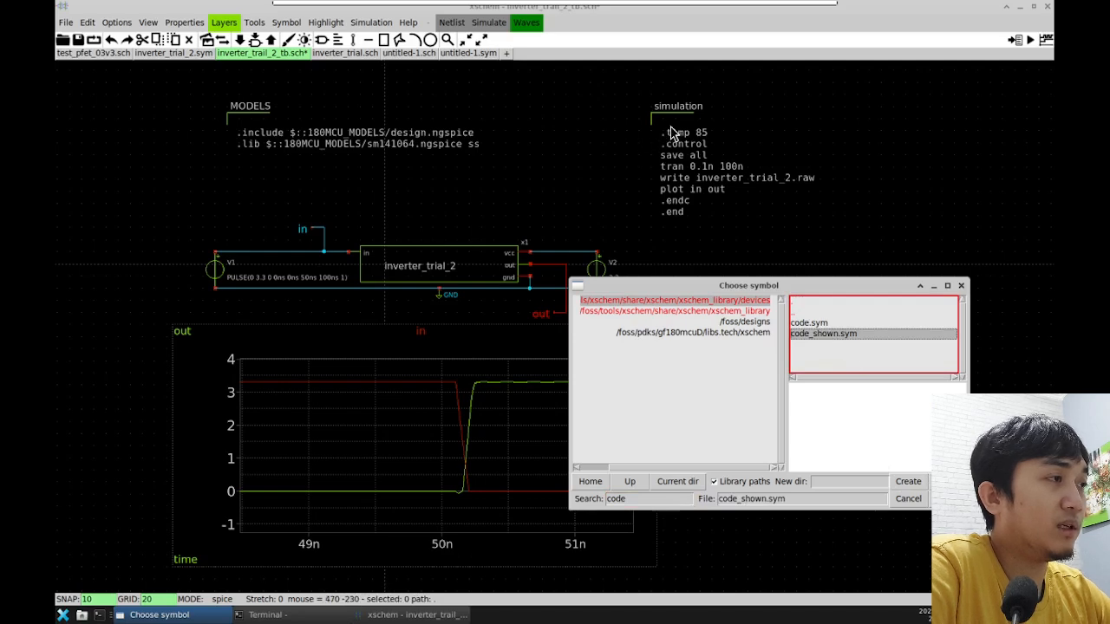
pyautogui.click(819, 324)
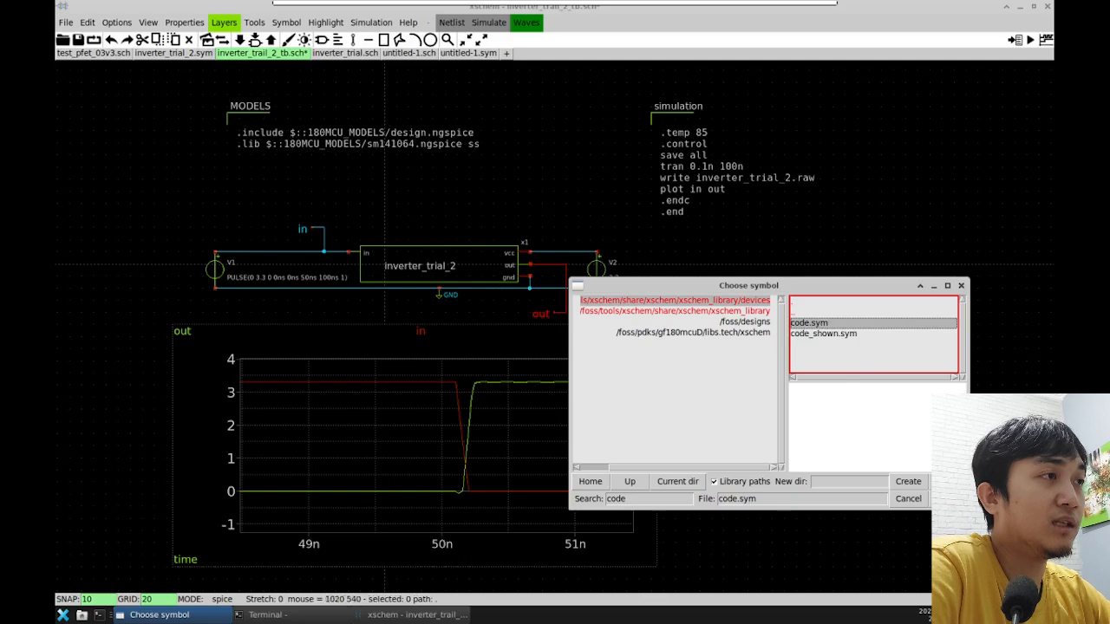
pyautogui.doubleClick(815, 323)
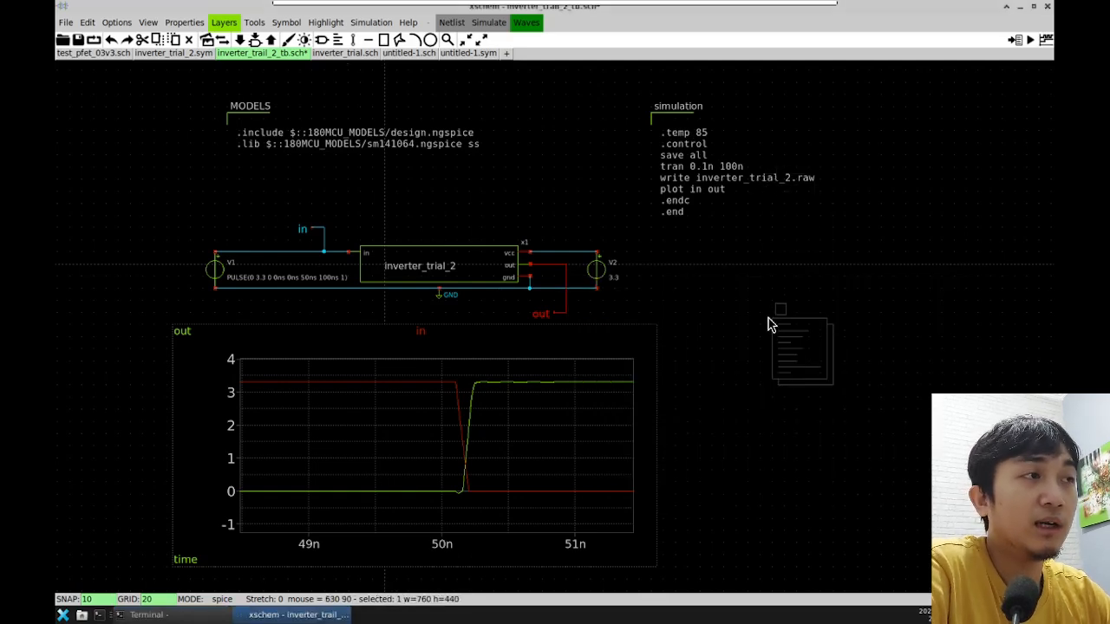
pyautogui.click(773, 320)
pyautogui.click(914, 517)
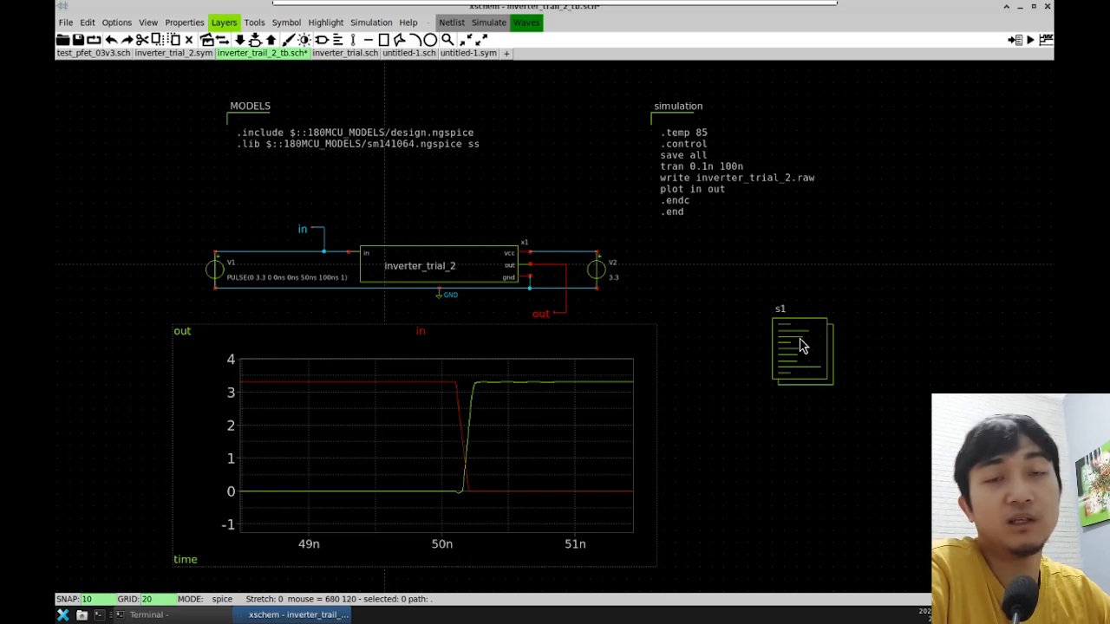
# Step: Check the properties of the placed code block s1, accept them without edits and delete the block
pyautogui.doubleClick(789, 334)
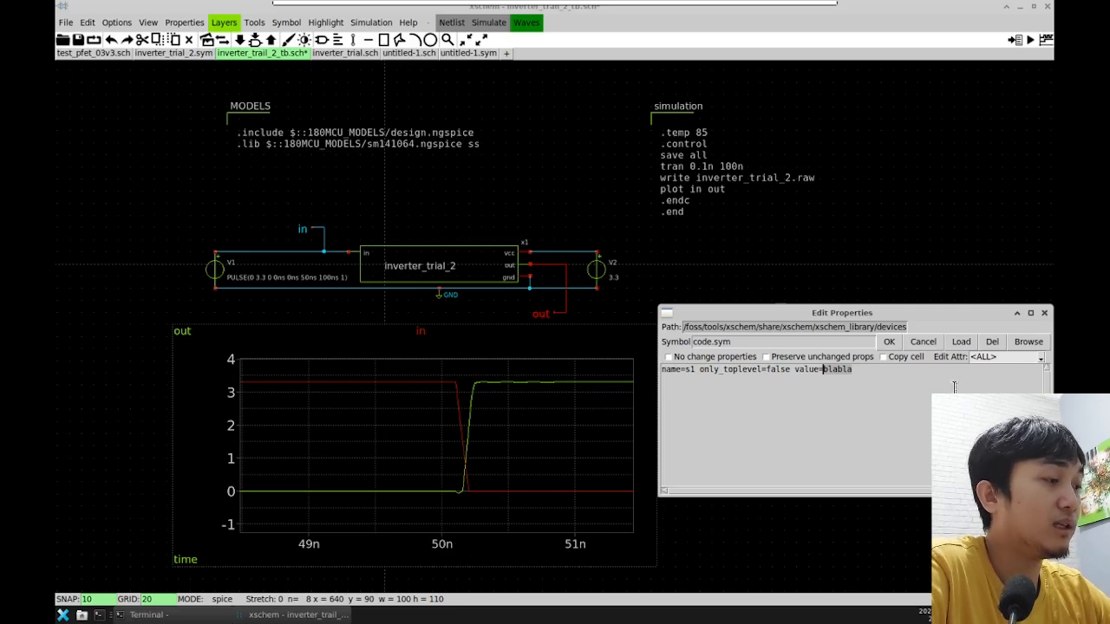
pyautogui.click(889, 341)
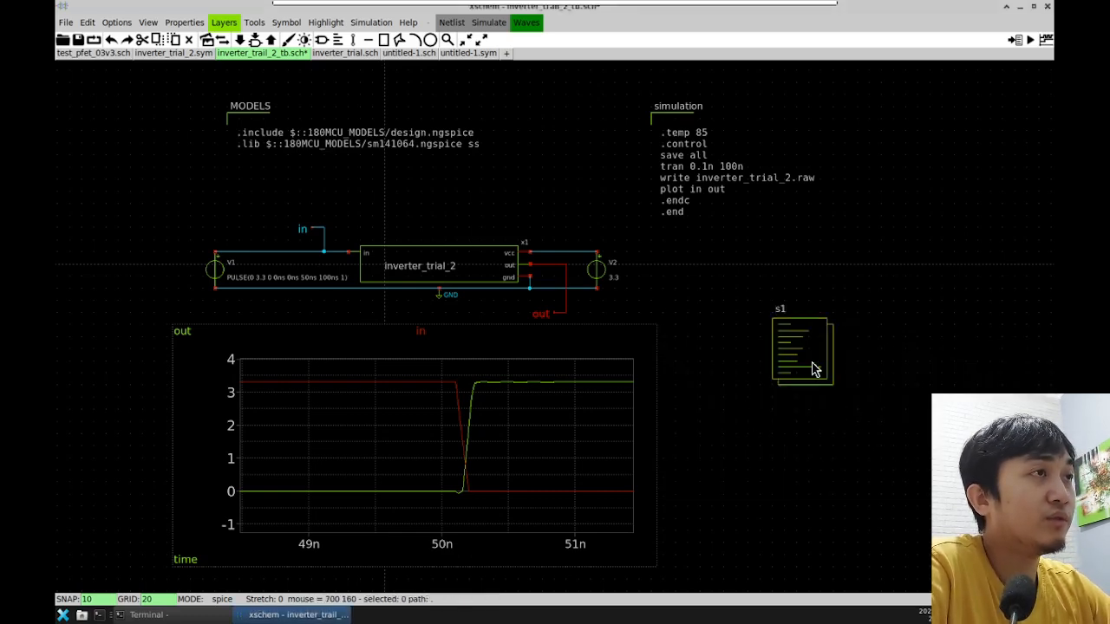
pyautogui.press('Delete')
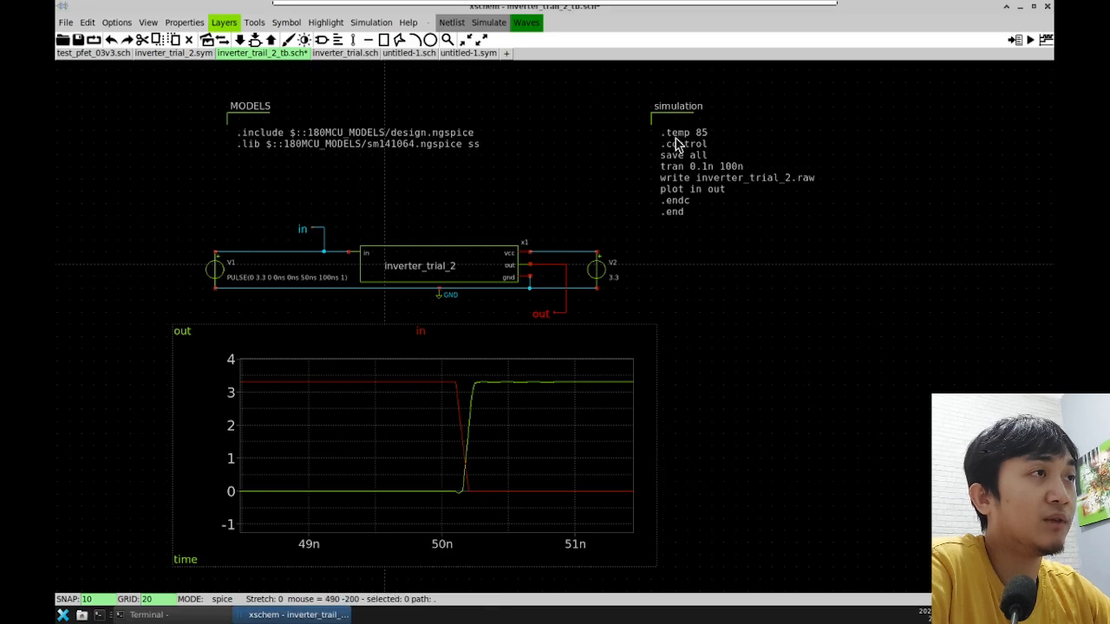
# Step: Examine the code in the simulation block's properties, from .temp 85 to .end, and close the properties unchanged
pyautogui.doubleClick(683, 109)
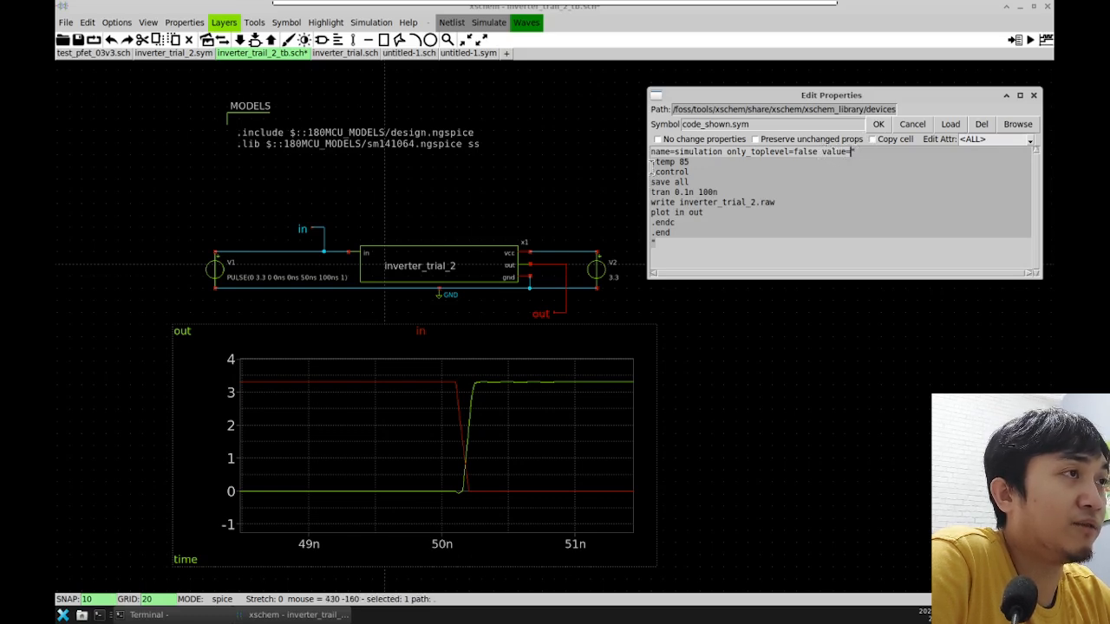
pyautogui.moveTo(652, 163); pyautogui.dragTo(740, 236)
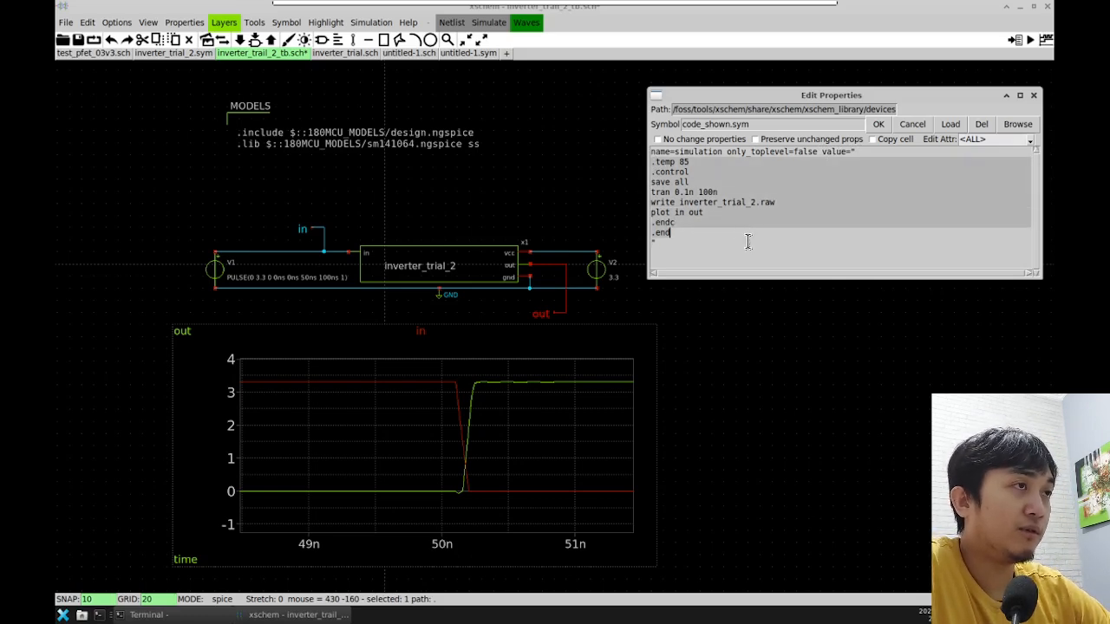
pyautogui.click(748, 241)
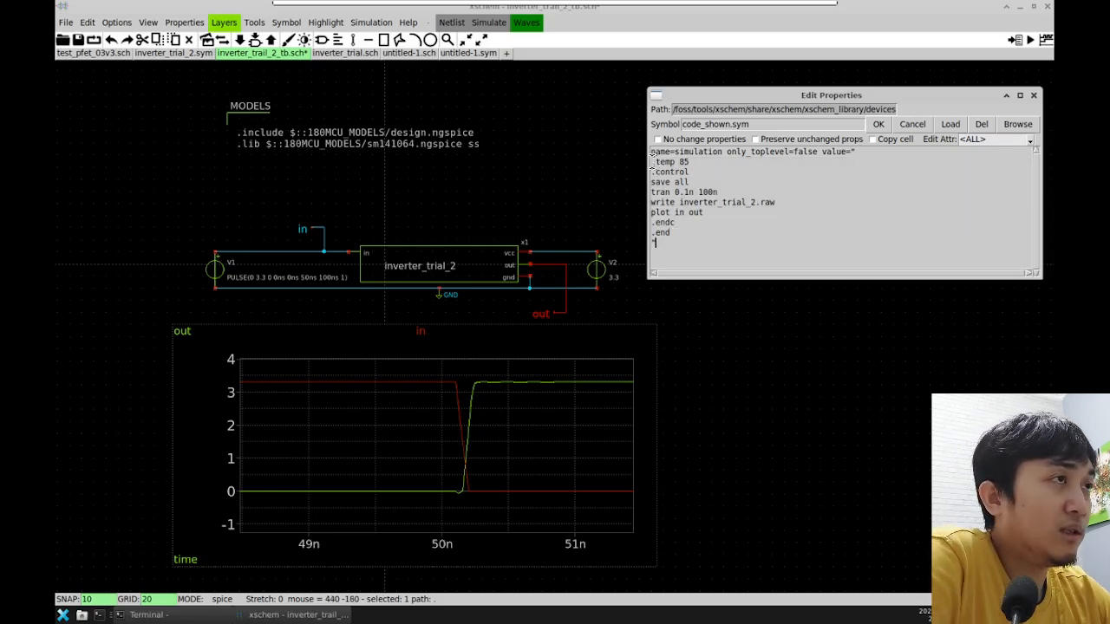
pyautogui.moveTo(652, 163); pyautogui.dragTo(802, 227)
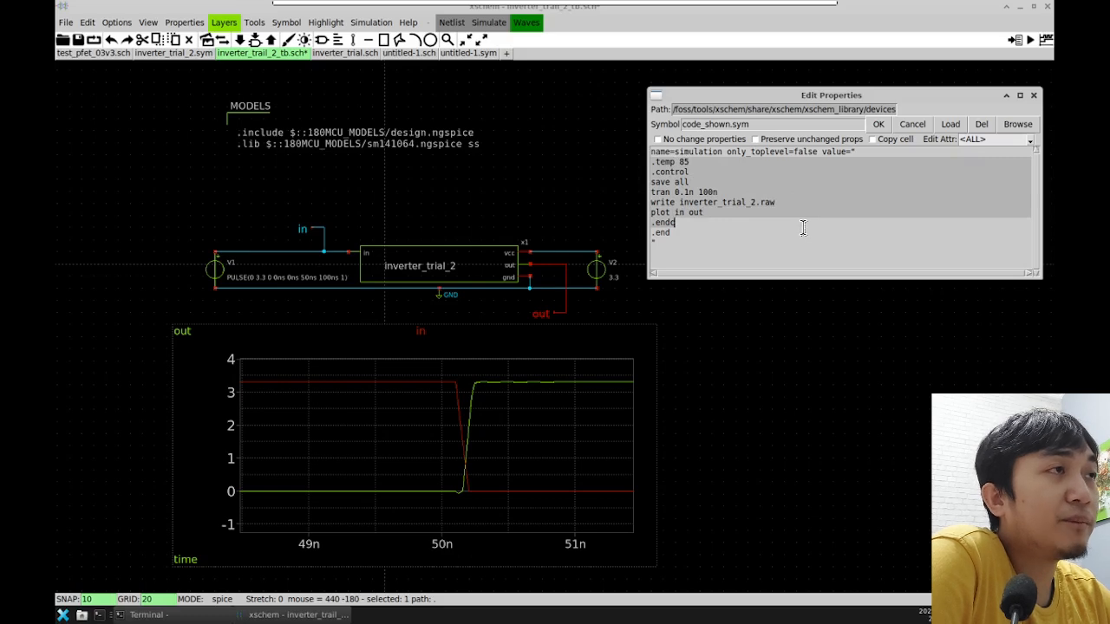
pyautogui.click(823, 371)
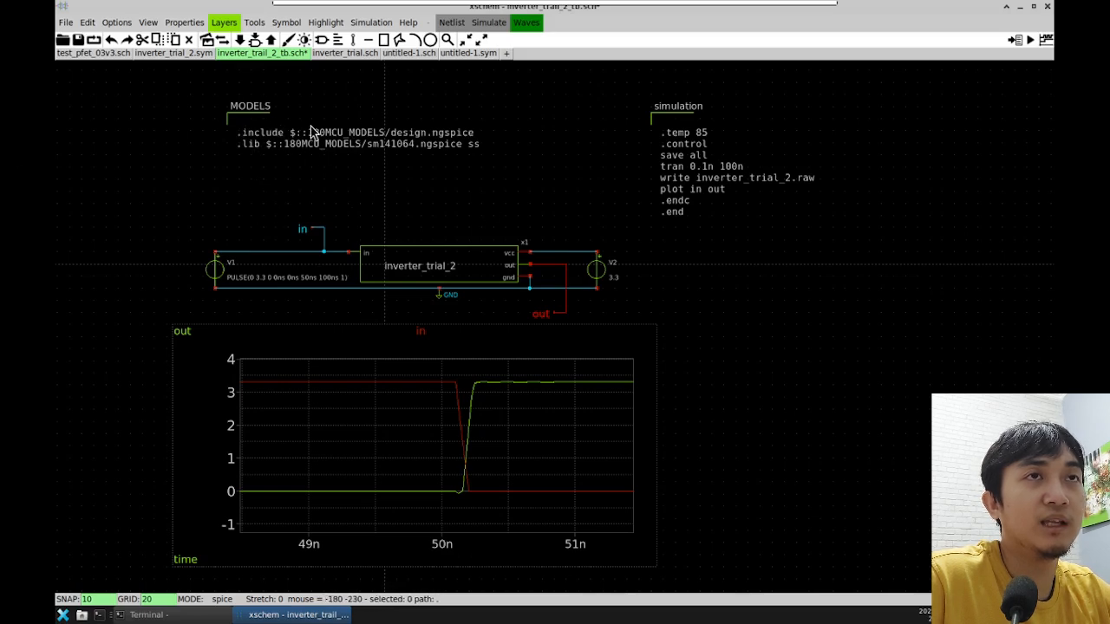
# Step: Copy the MODELS code block with its .include and .lib lines from test_pfet_03v3.sch
pyautogui.click(99, 54)
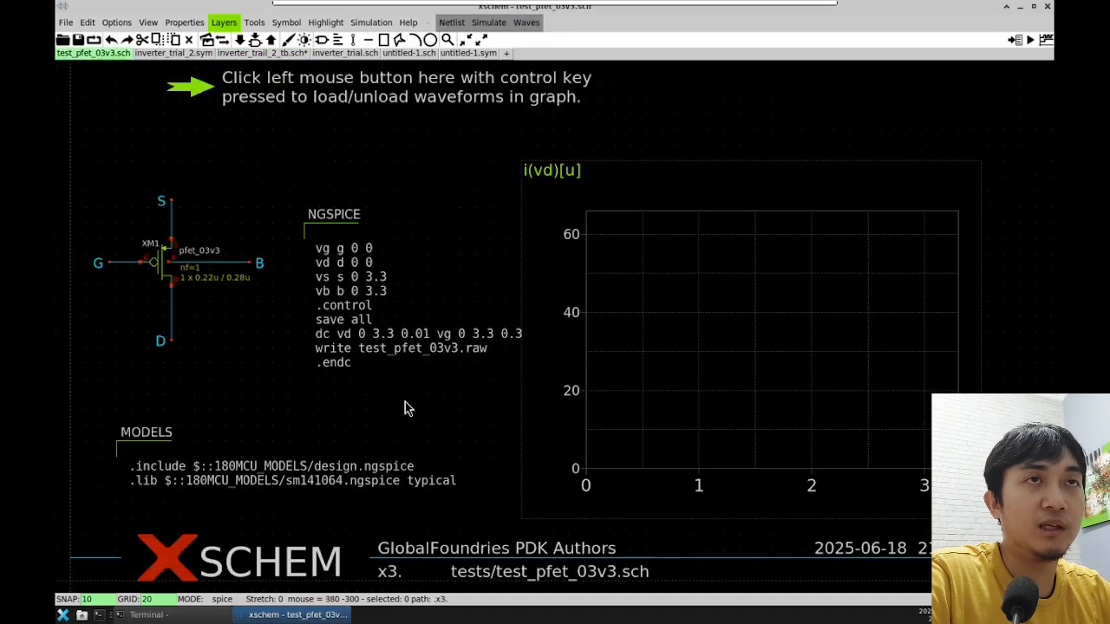
pyautogui.scroll(-2, 284, 535)
pyautogui.scroll(2, 285, 535)
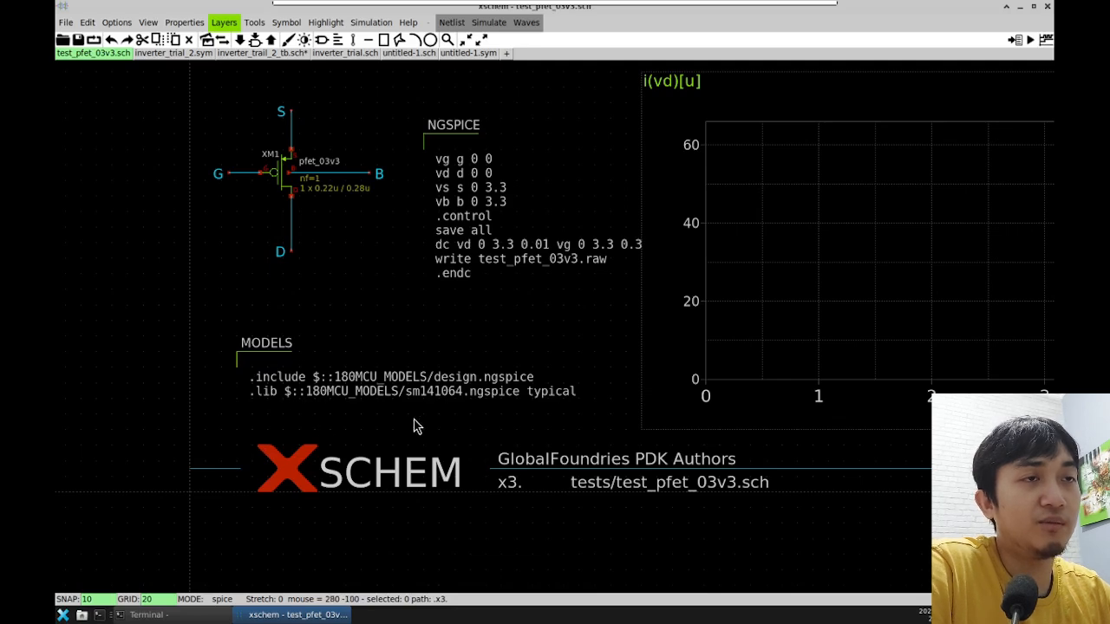
pyautogui.click(280, 358)
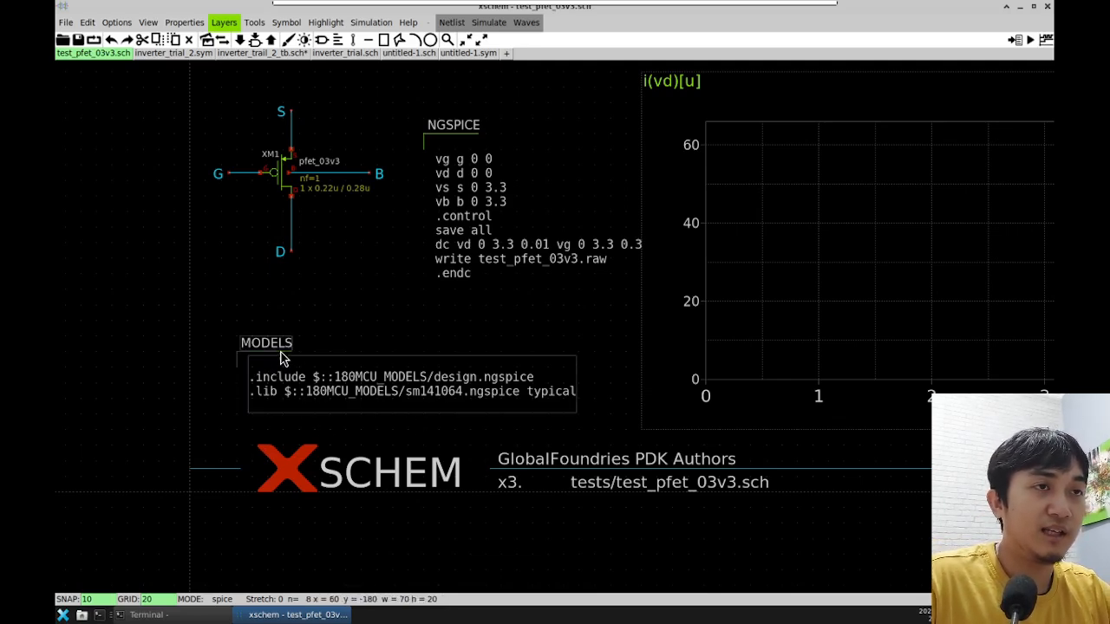
pyautogui.click(349, 439)
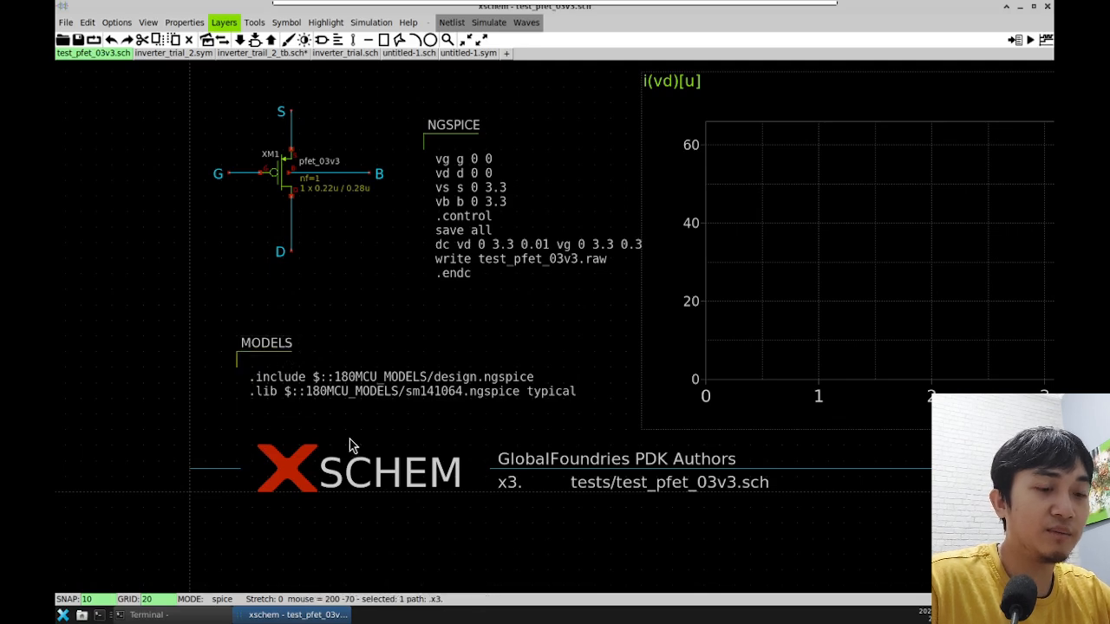
pyautogui.click(277, 356)
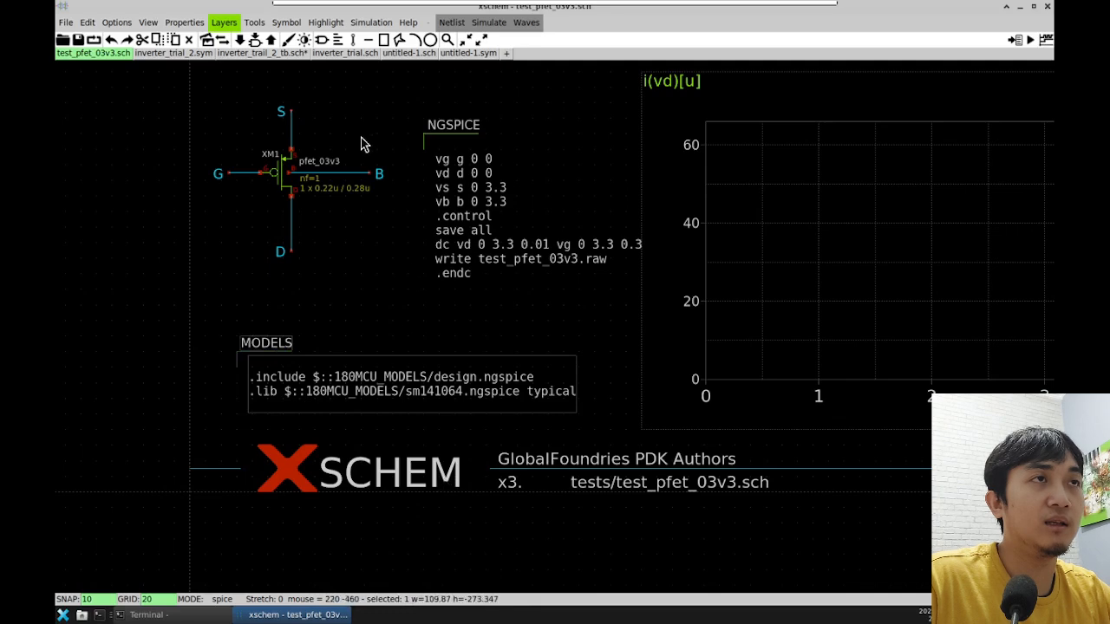
# Step: Paste the copied MODELS block into inverter_trail_2_tb.sch beside the waveform graph and delete that copy again
pyautogui.click(411, 54)
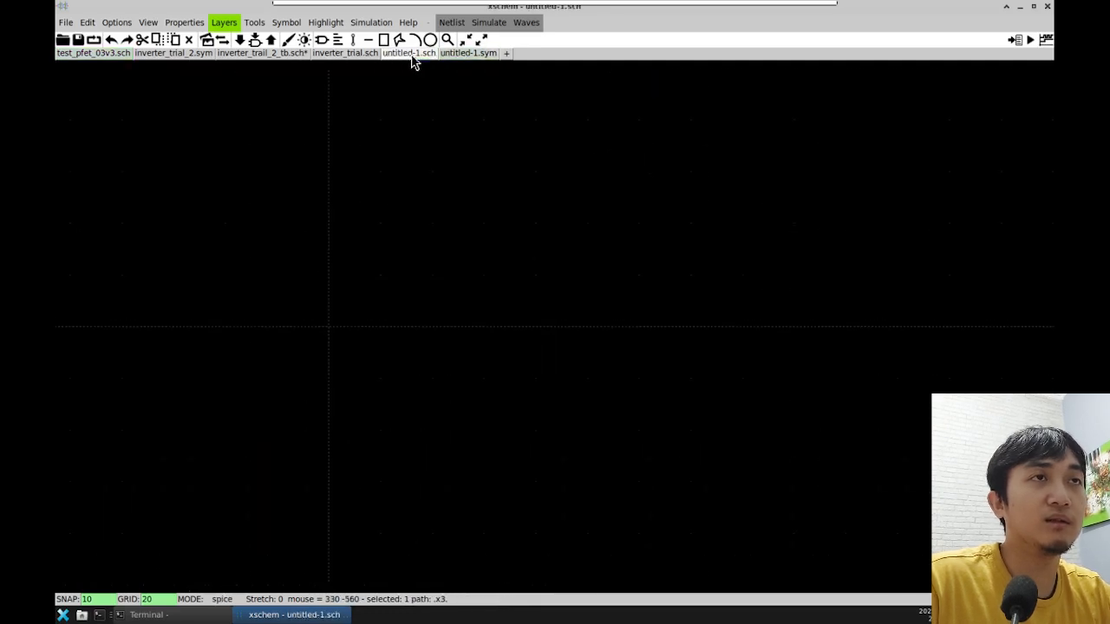
pyautogui.click(271, 54)
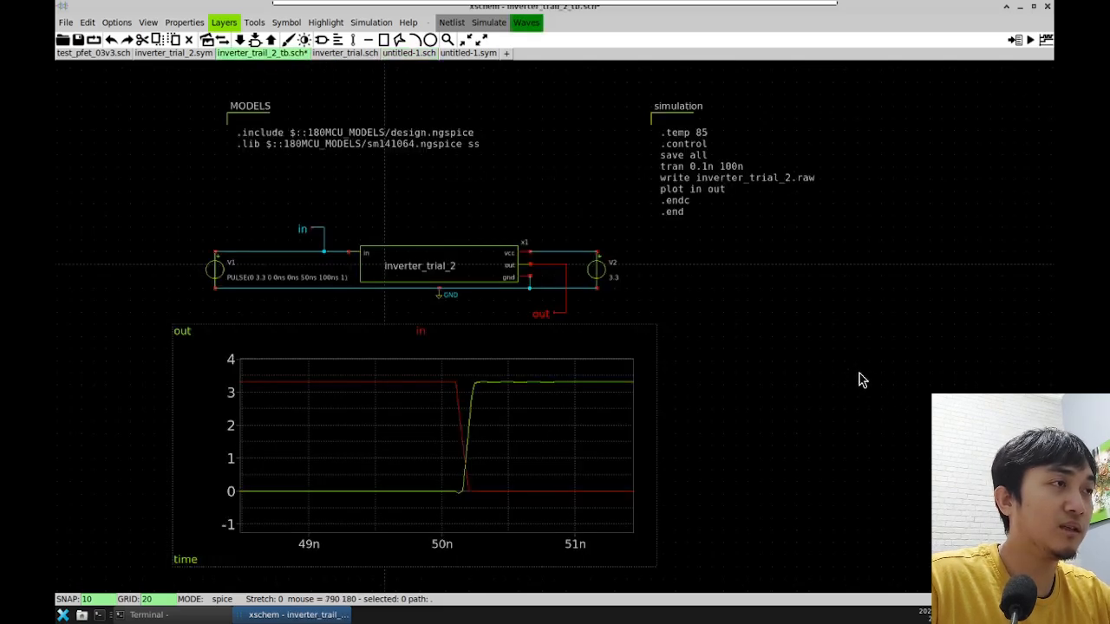
pyautogui.hotkey('ctrl', 'v')
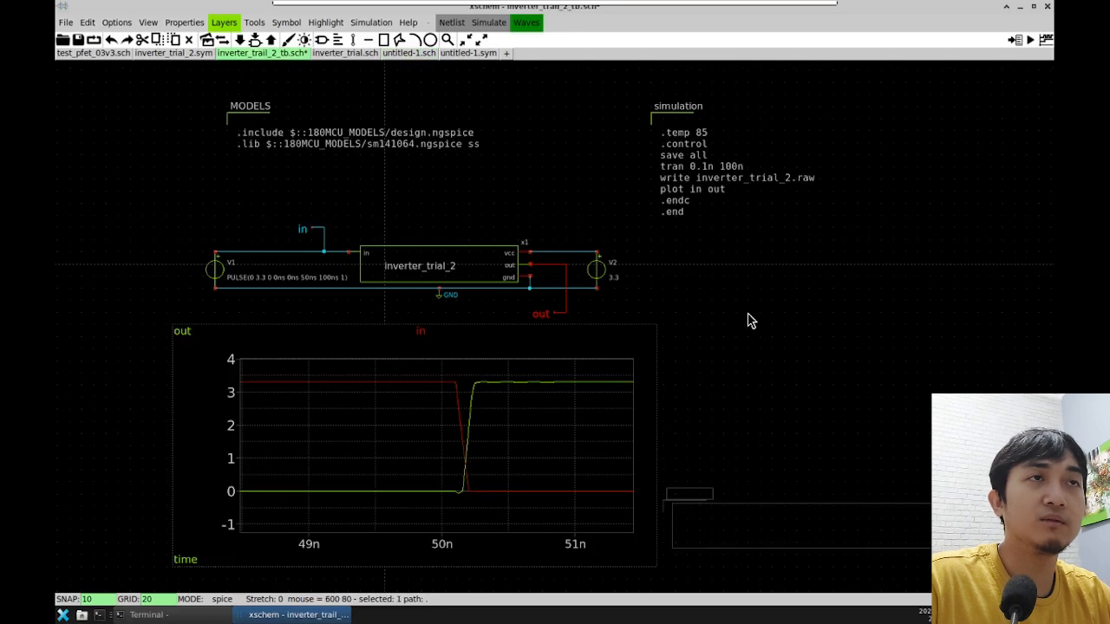
pyautogui.click(833, 340)
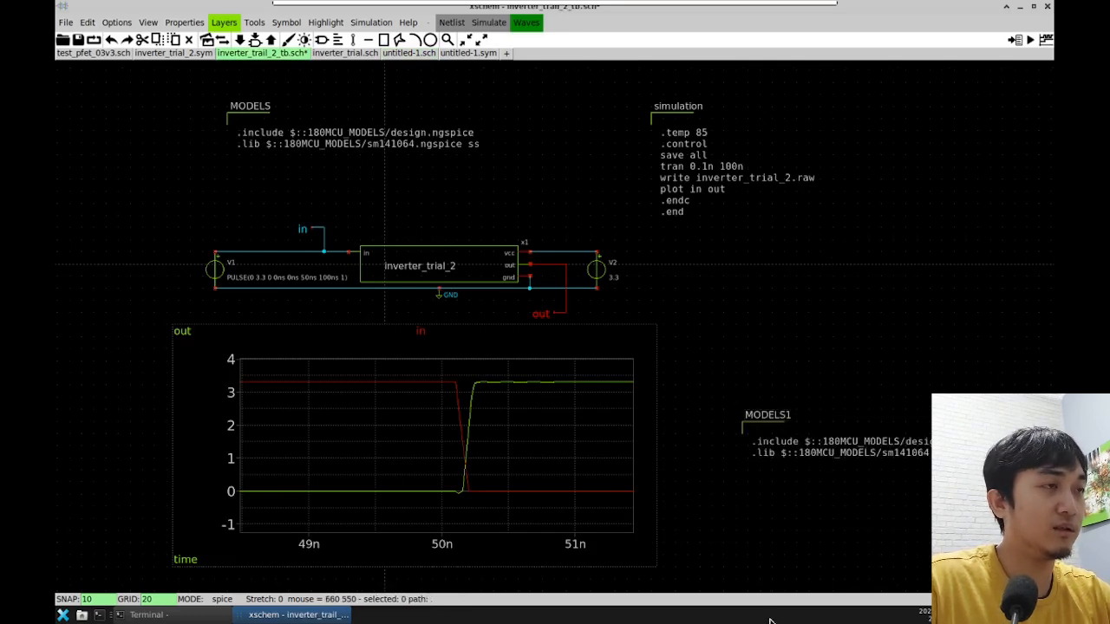
pyautogui.click(761, 431)
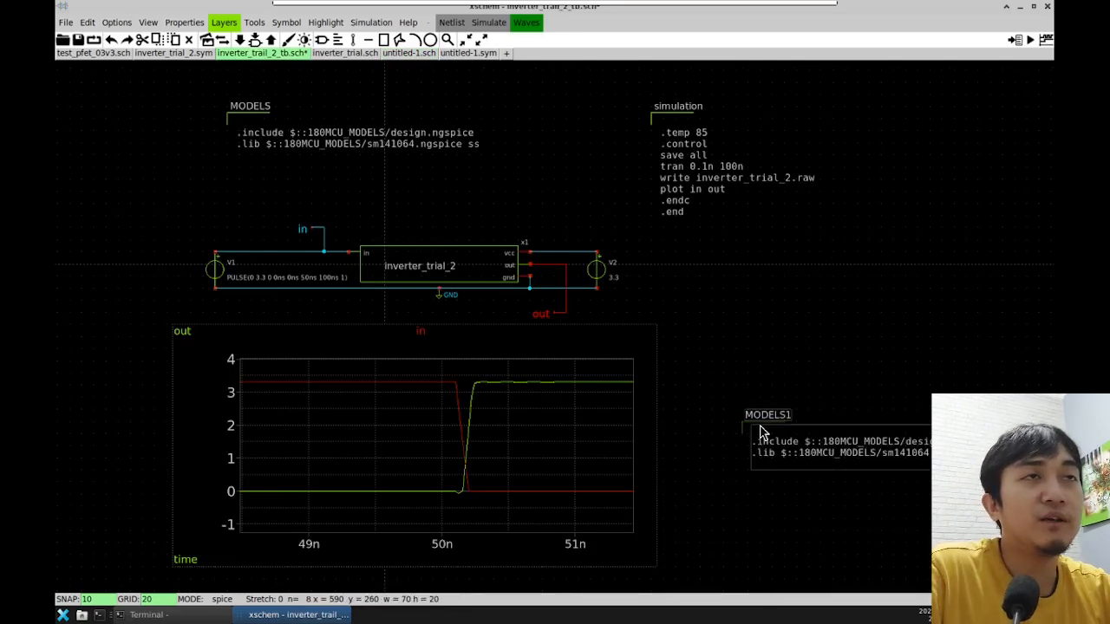
pyautogui.press('Delete')
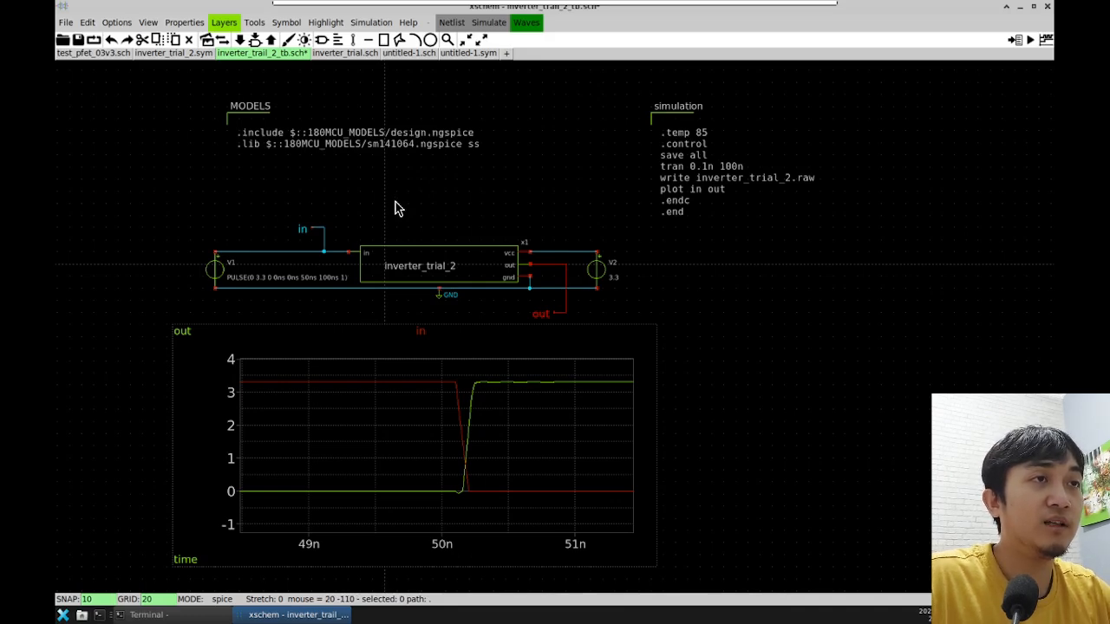
# Step: Save the inverter_trail_2_tb.sch testbench and generate its netlist
pyautogui.hotkey('ctrl', 's')
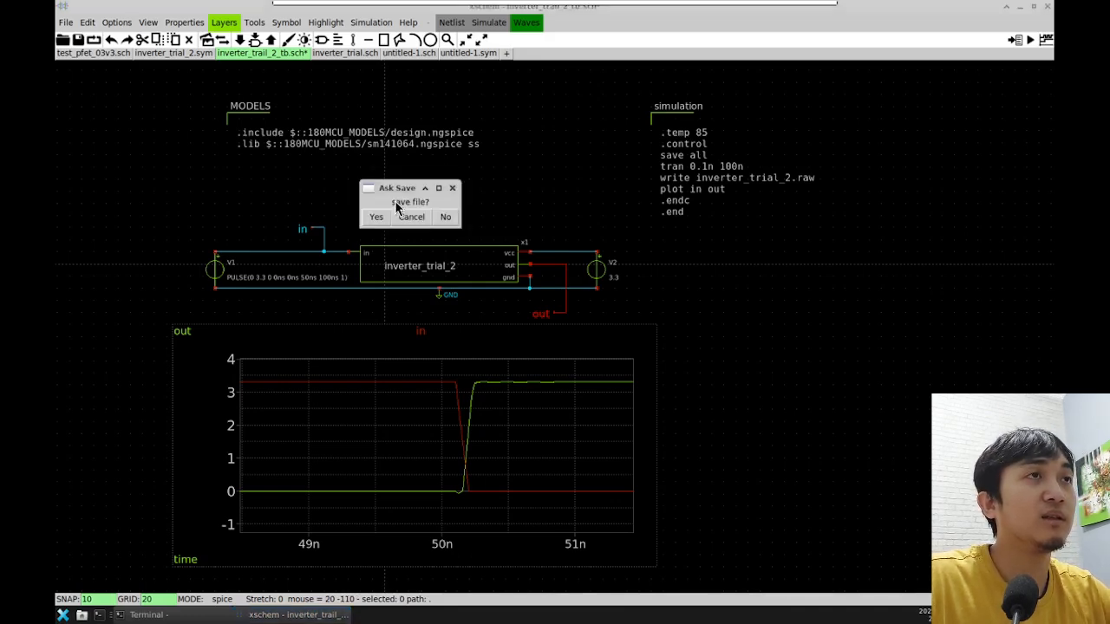
pyautogui.click(376, 216)
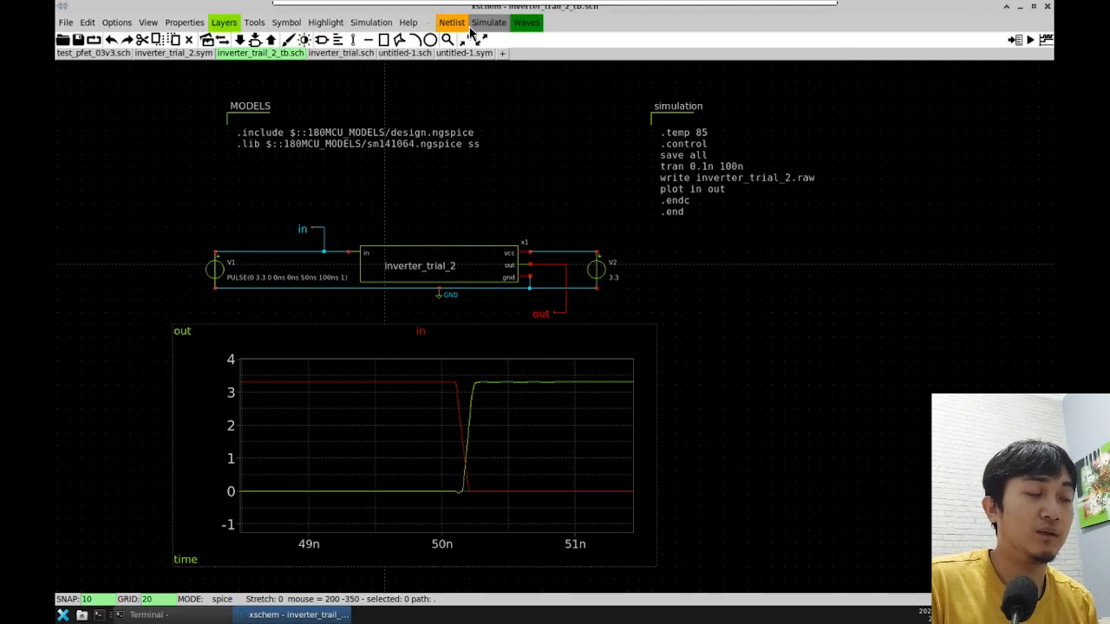
pyautogui.click(444, 25)
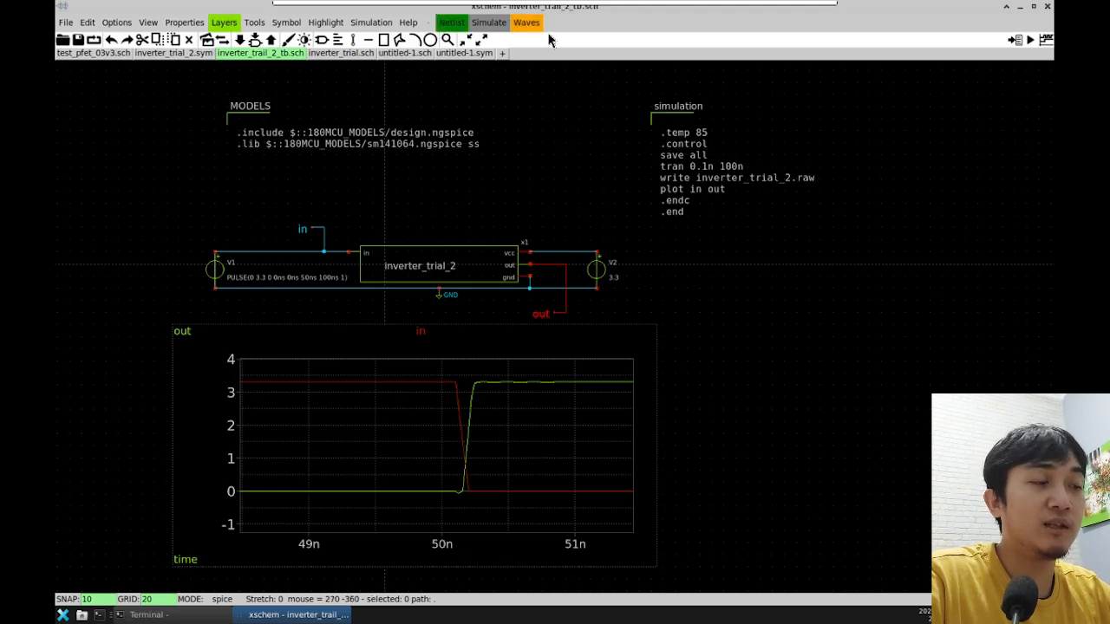
# Step: Open the generated inverter_trail_2_tb.spice netlist in the text editor and enlarge the editor window
pyautogui.click(385, 26)
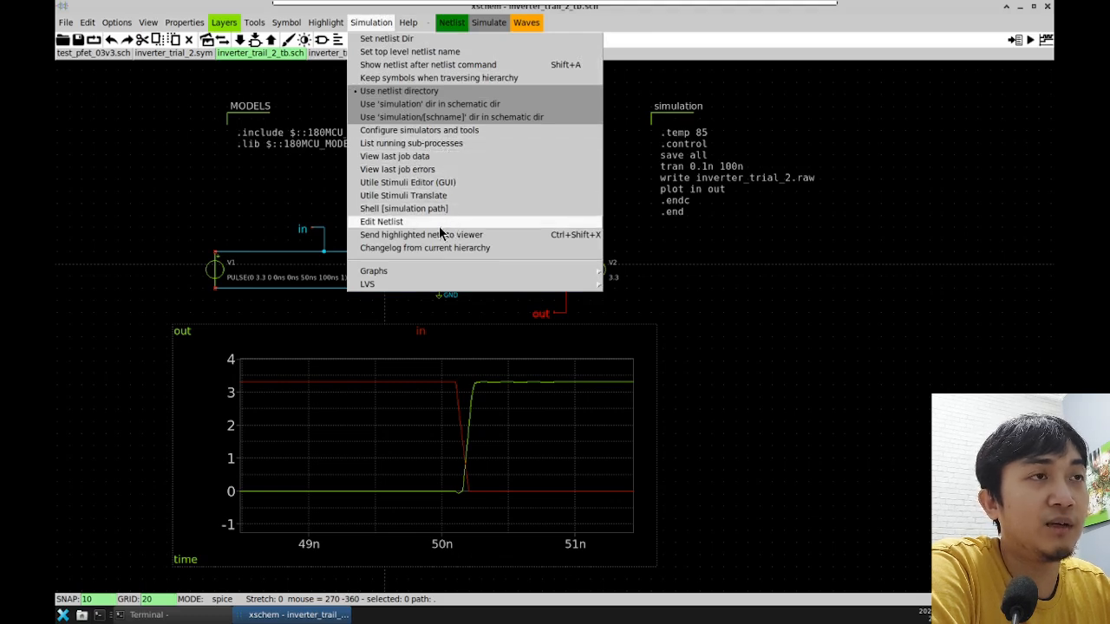
pyautogui.click(391, 226)
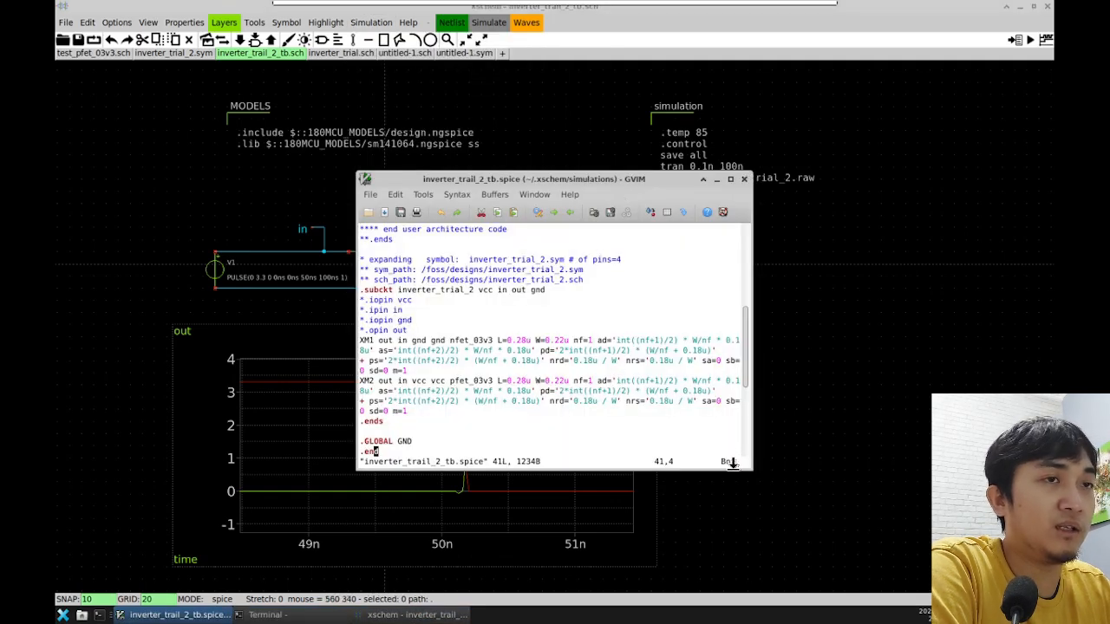
pyautogui.moveTo(743, 465); pyautogui.dragTo(766, 500)
pyautogui.moveTo(797, 538); pyautogui.dragTo(842, 541)
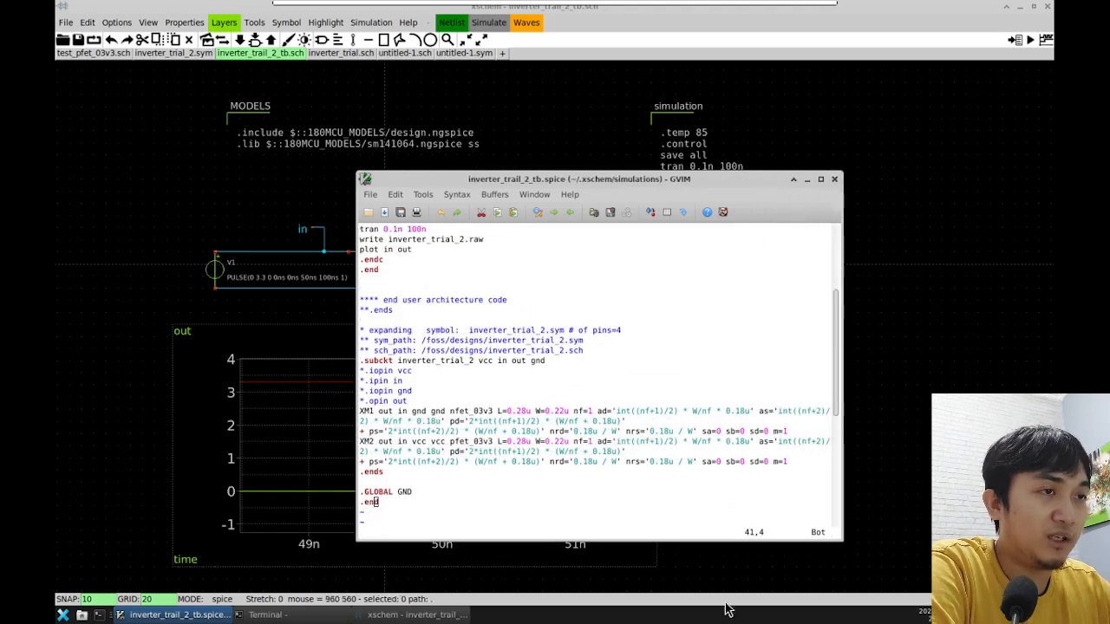
pyautogui.scroll(-3, 484, 415)
pyautogui.scroll(3, 484, 415)
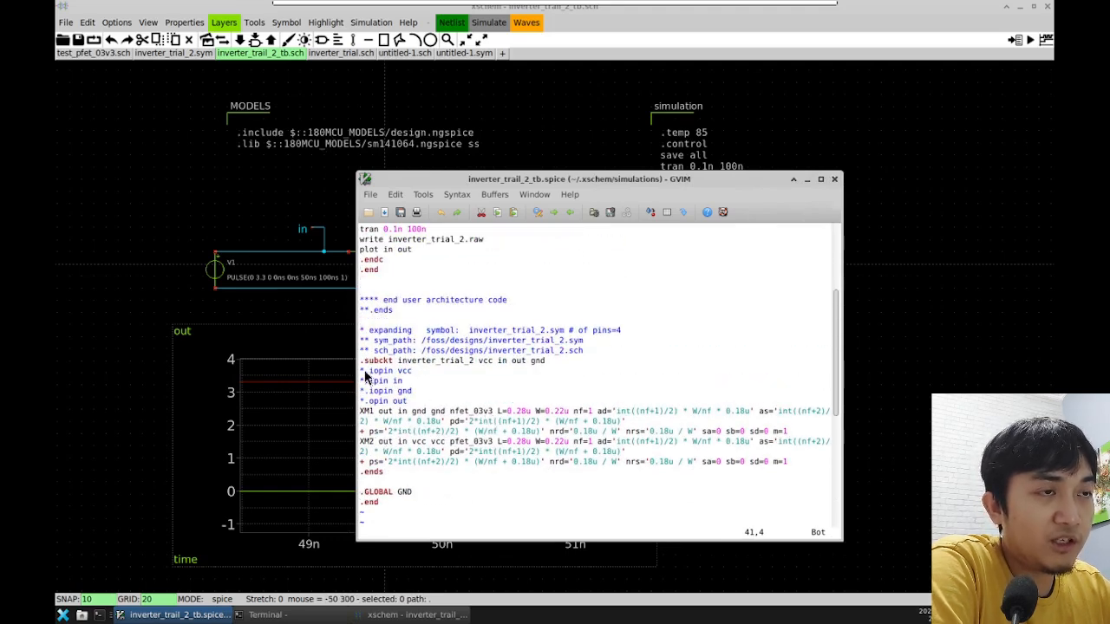
# Step: Examine the XM1 and XM2 transistor lines of the inverter_trial_2 subcircuit and the .GLOBAL GND line in the netlist
pyautogui.moveTo(367, 375); pyautogui.dragTo(388, 476)
pyautogui.click(425, 451)
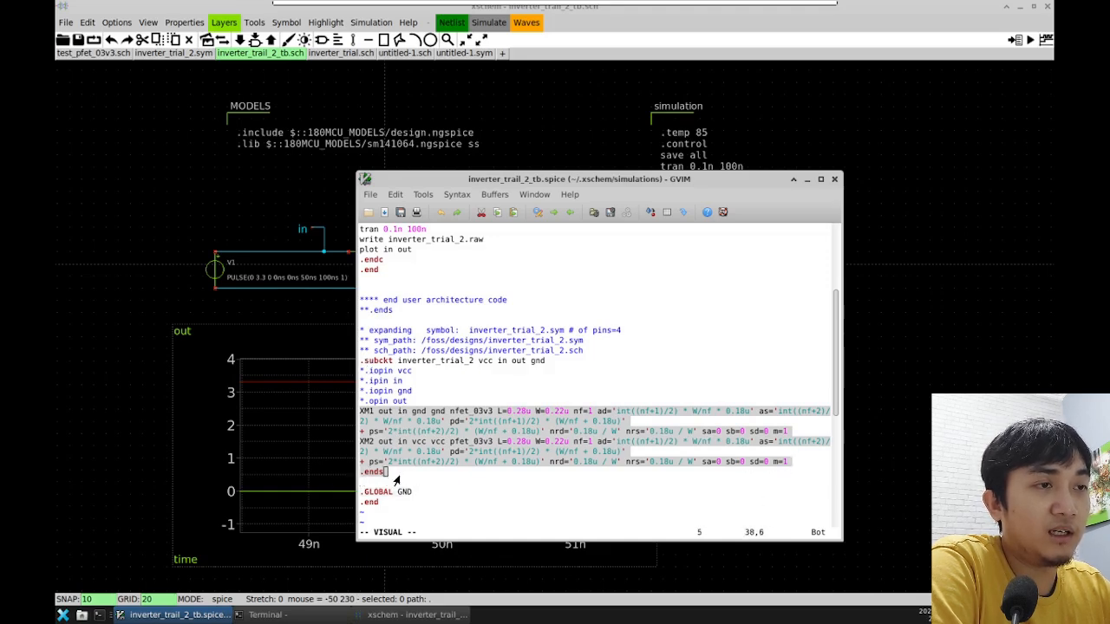
pyautogui.click(404, 483)
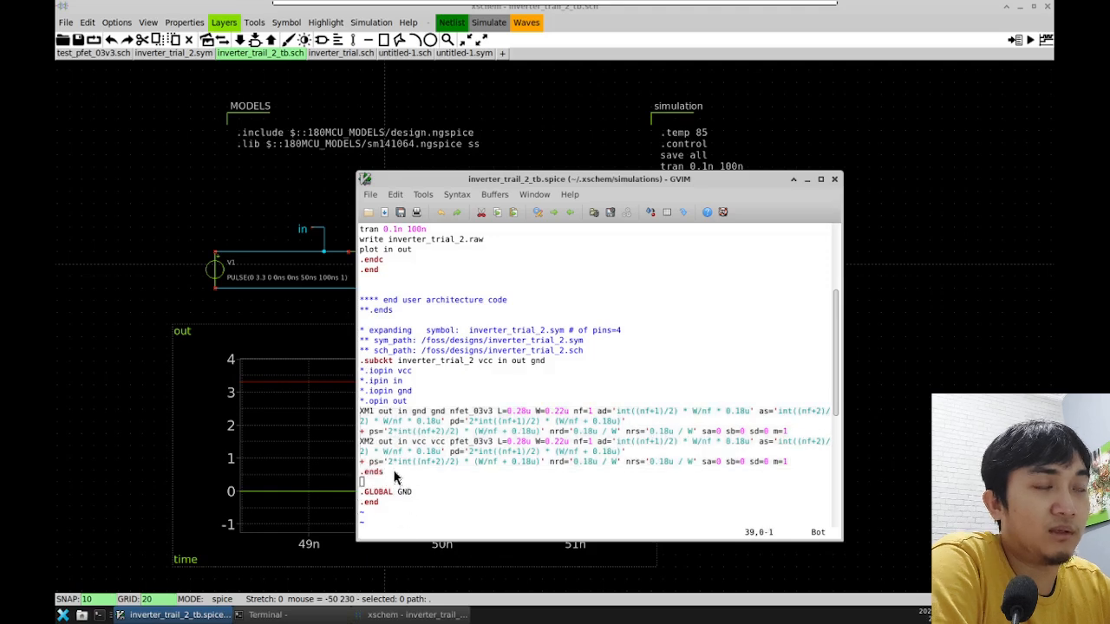
pyautogui.moveTo(361, 492); pyautogui.dragTo(414, 493)
pyautogui.click(431, 495)
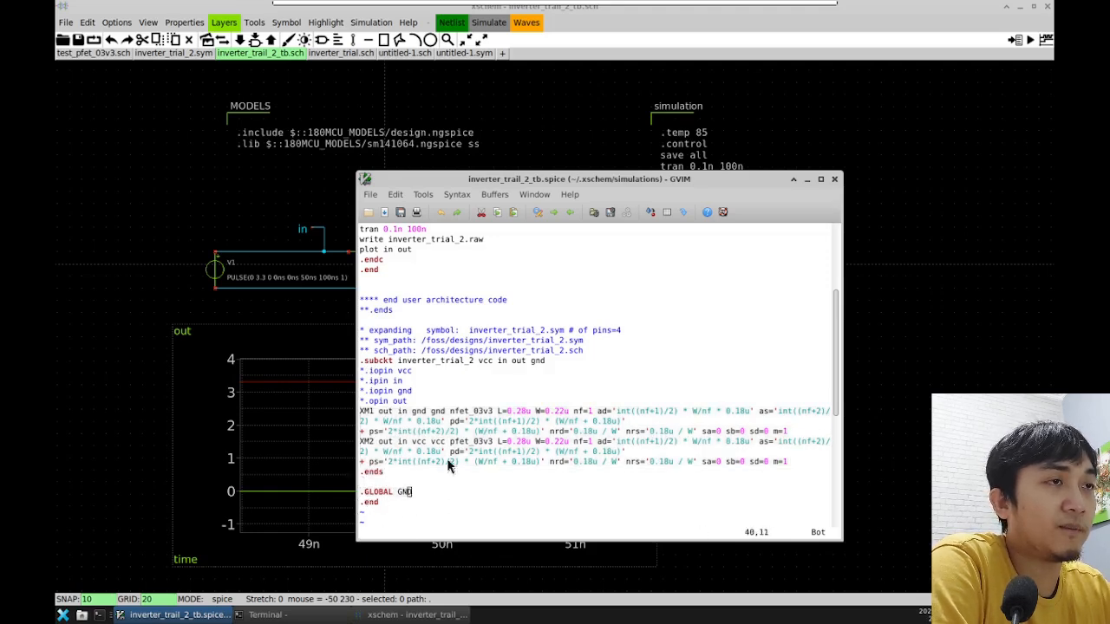
pyautogui.click(639, 381)
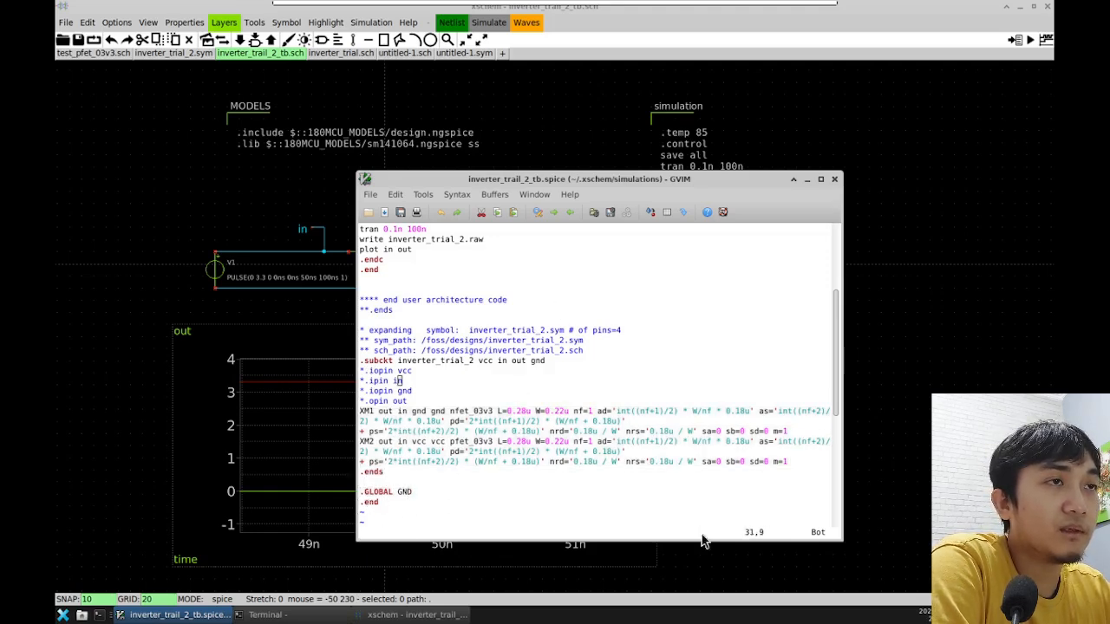
pyautogui.click(460, 482)
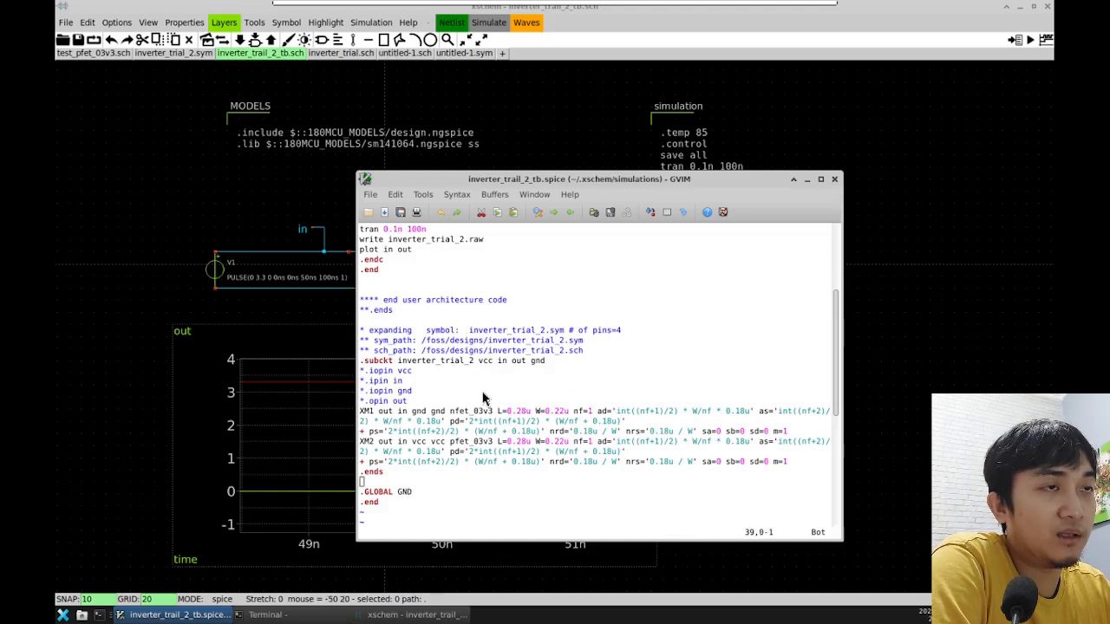
# Step: Review the netlist's simulation commands from .temp 85 to .end and the subcircuit below them, and close the netlist
pyautogui.scroll(4, 482, 399)
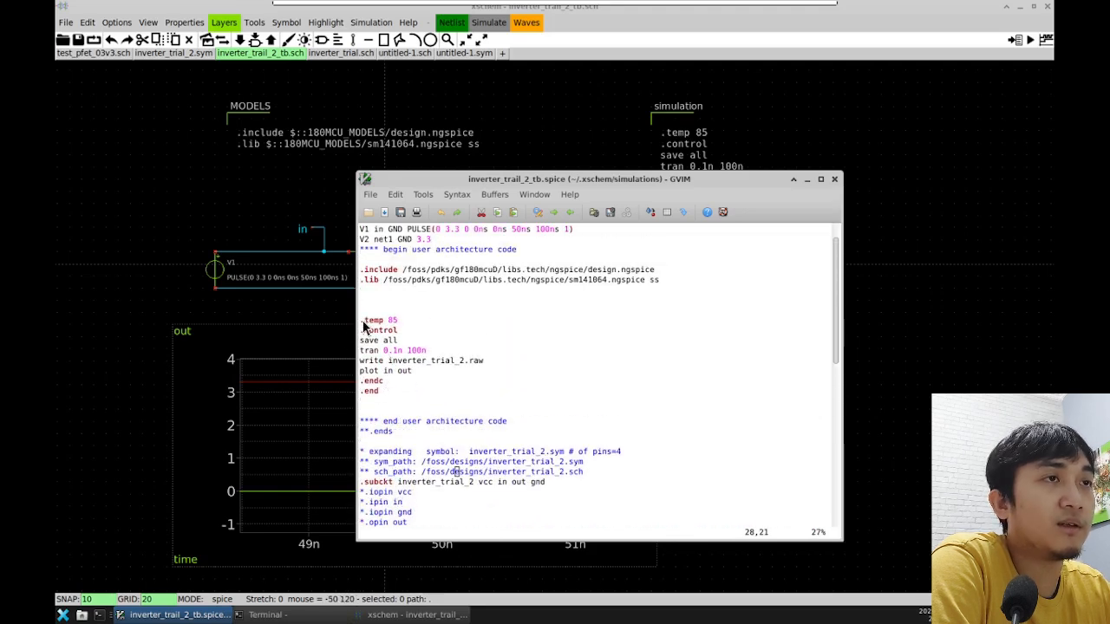
pyautogui.moveTo(363, 320); pyautogui.dragTo(403, 395)
pyautogui.click(413, 396)
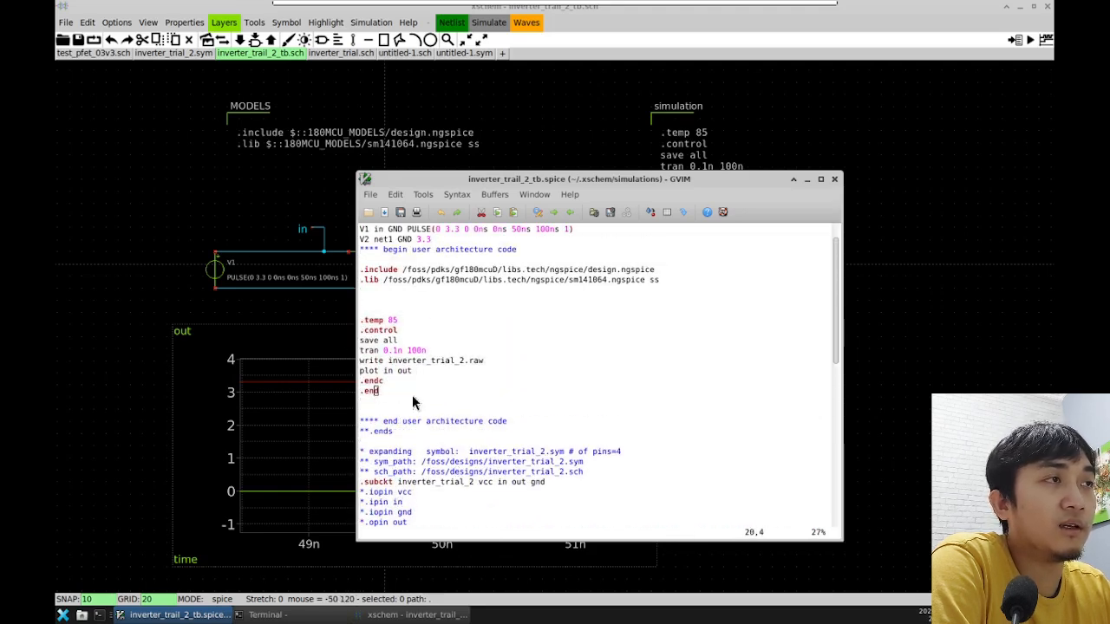
pyautogui.scroll(-4, 652, 457)
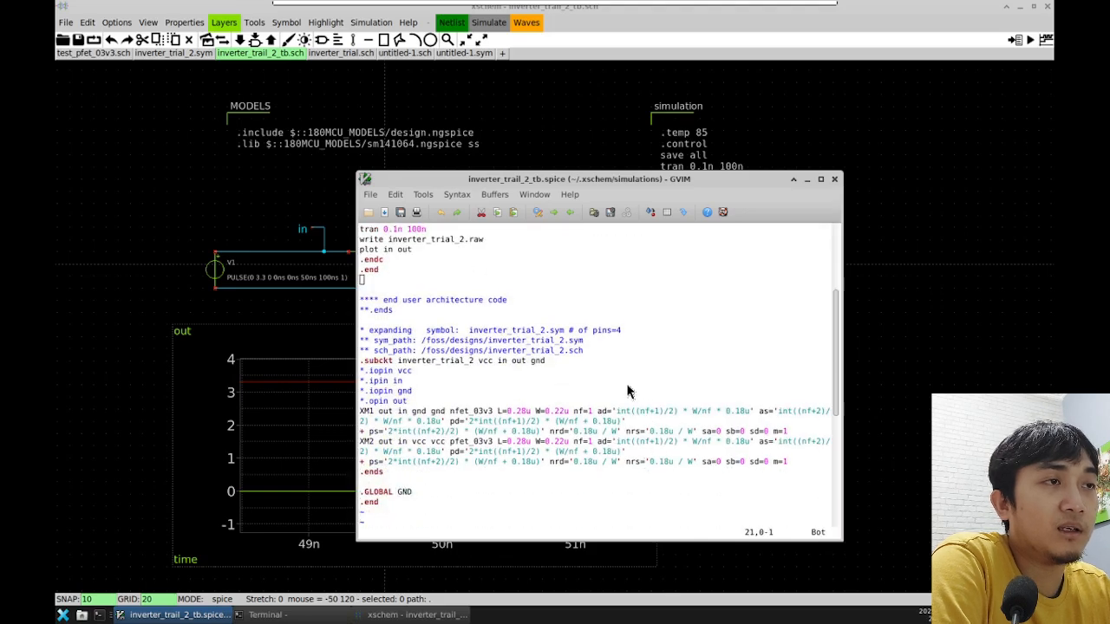
pyautogui.scroll(3, 619, 391)
pyautogui.scroll(-5, 612, 381)
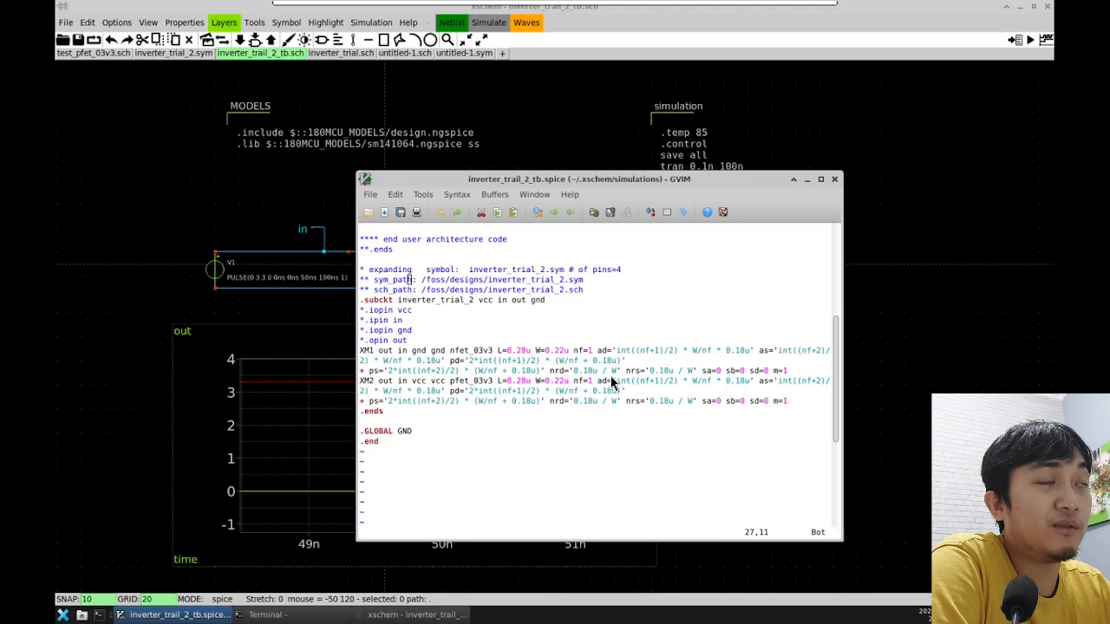
pyautogui.click(835, 180)
# Step: Run the testbench simulation and move the resulting in/out plot window clear of the screen's lower edge
pyautogui.moveTo(475, 11)
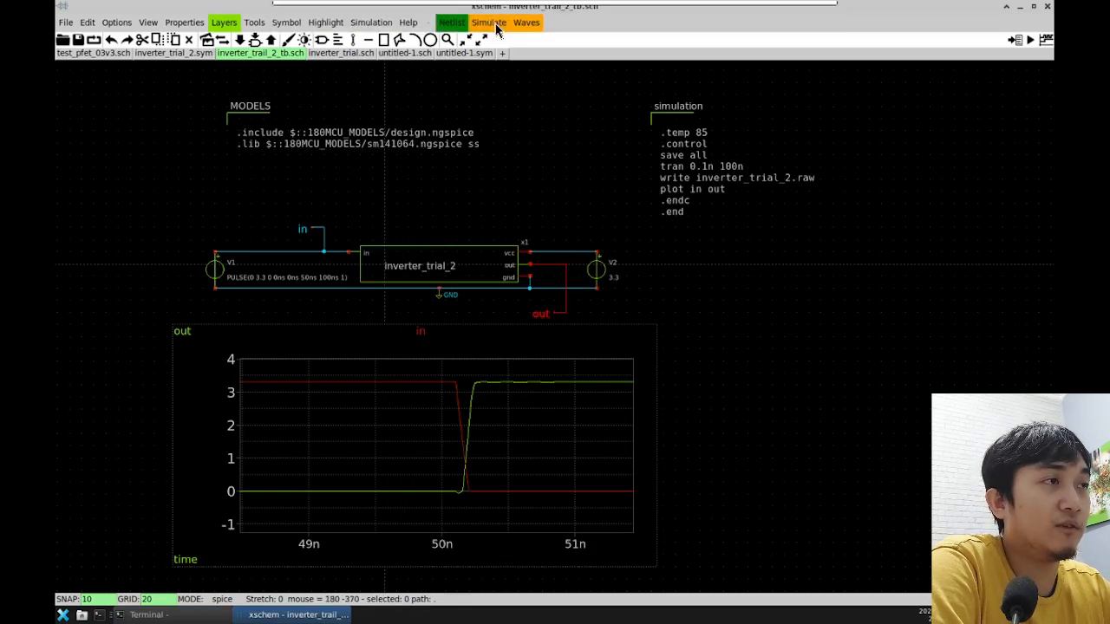
pyautogui.click(488, 23)
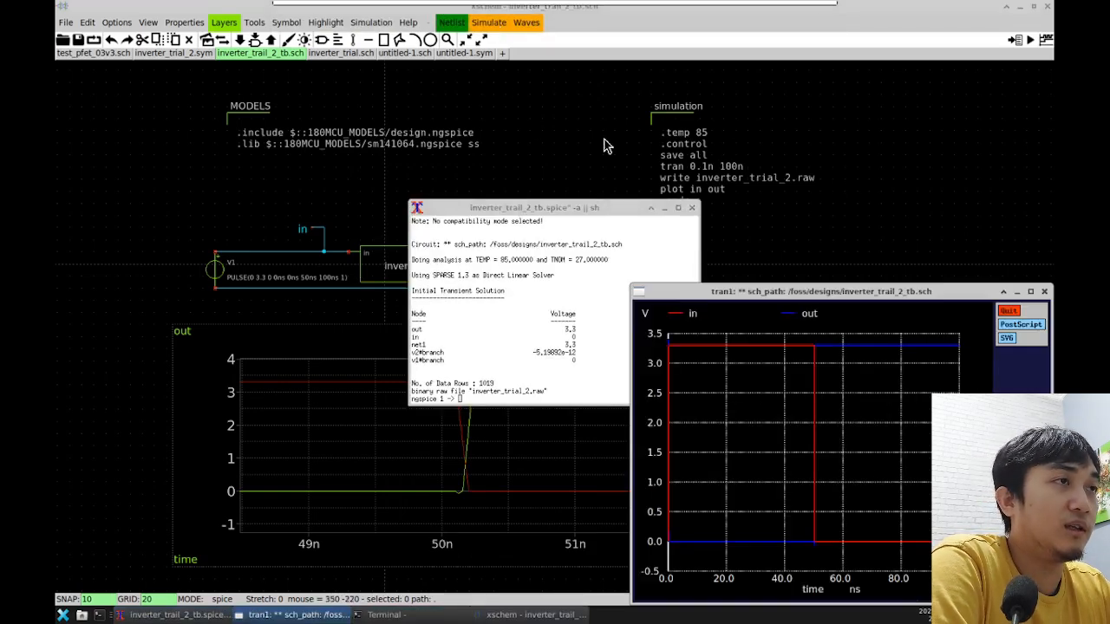
pyautogui.moveTo(757, 292); pyautogui.dragTo(684, 160)
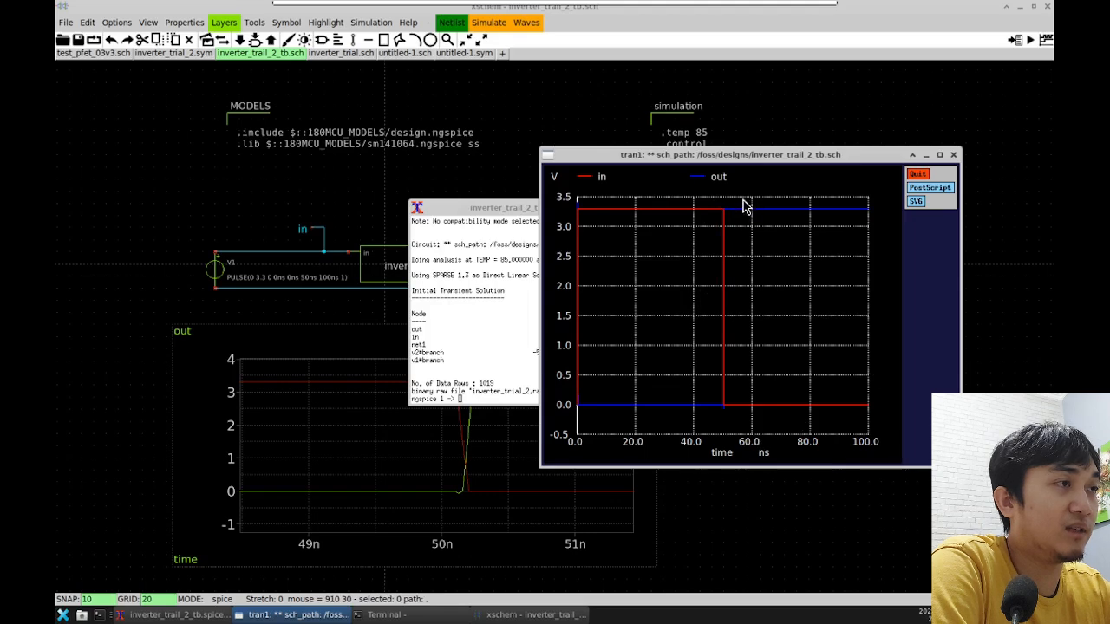
# Step: Magnify the in/out transition near 50 ns in two stages, about 44–58 ns and 49.4–50.8 ns, arranging the plot windows for comparison
pyautogui.moveTo(744, 206); pyautogui.dragTo(708, 418)
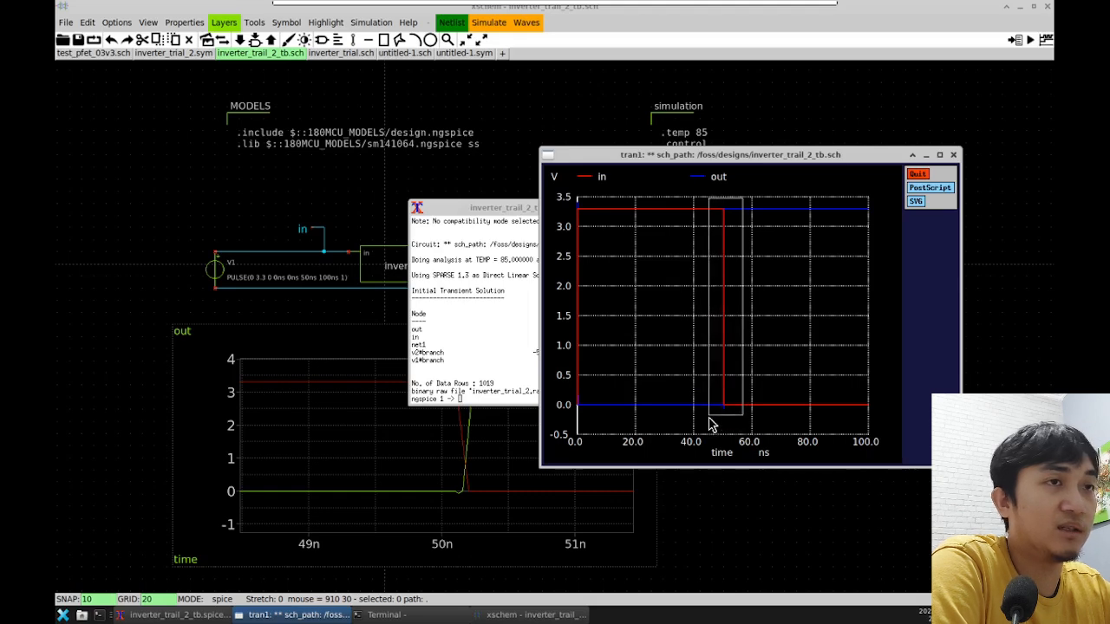
pyautogui.moveTo(709, 423); pyautogui.dragTo(710, 425)
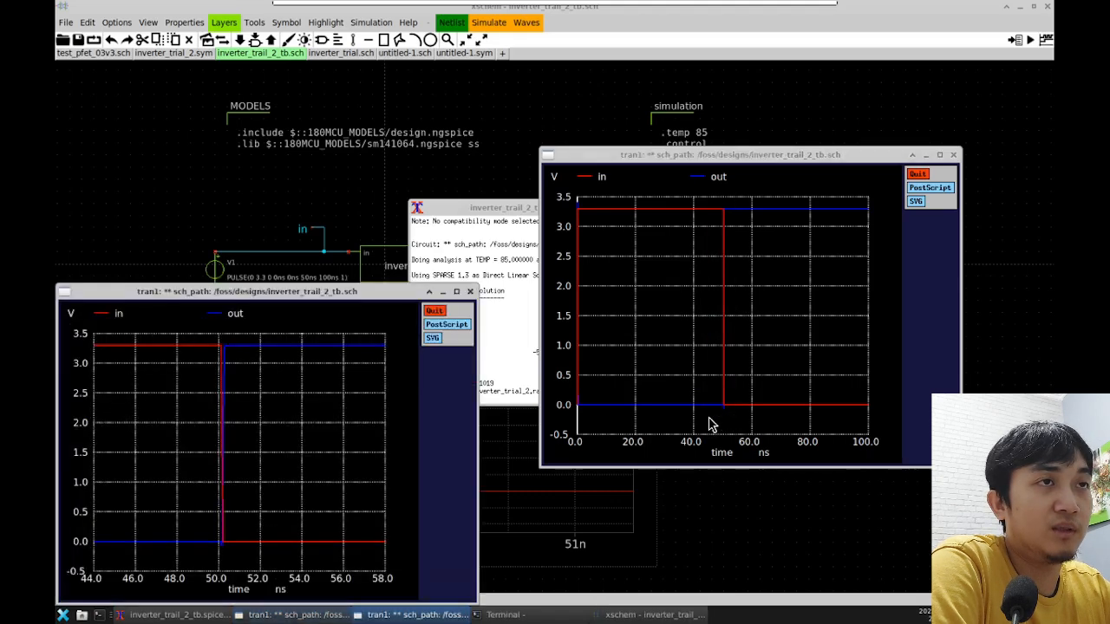
pyautogui.moveTo(322, 298); pyautogui.dragTo(393, 147)
pyautogui.moveTo(310, 182); pyautogui.dragTo(290, 404)
pyautogui.moveTo(910, 17); pyautogui.dragTo(780, 177)
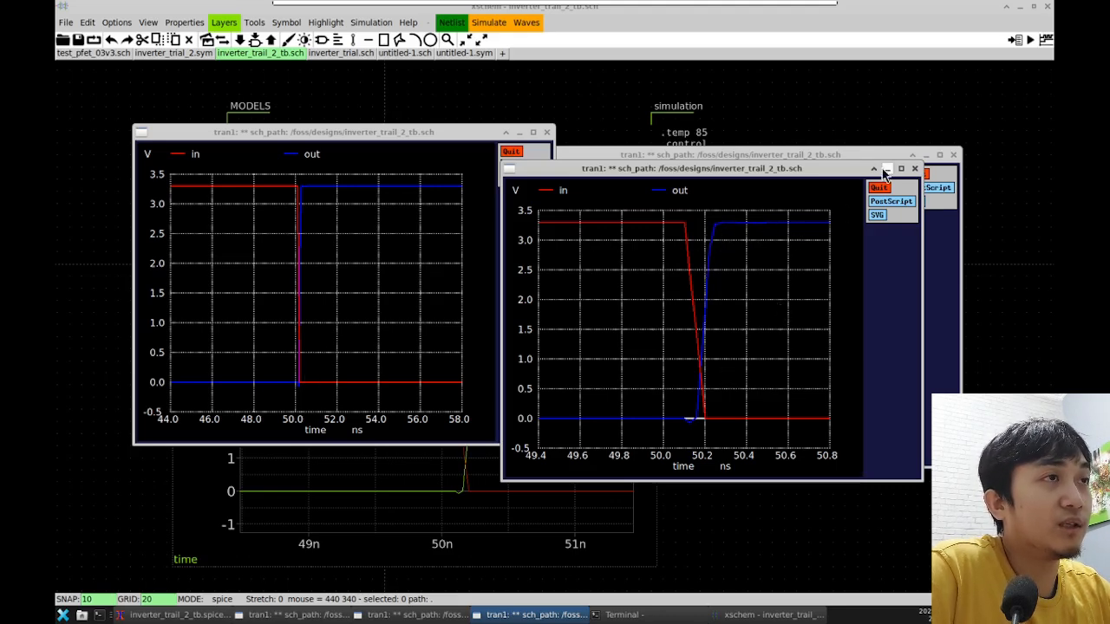
# Step: Close all three transient plot windows and the ngspice simulation console
pyautogui.click(915, 169)
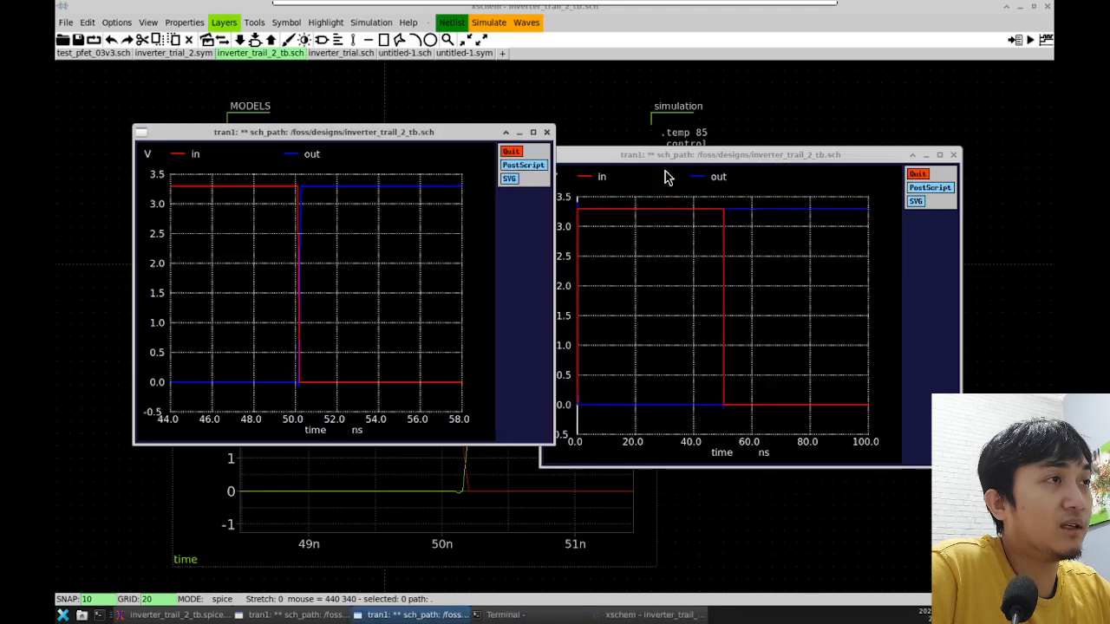
pyautogui.click(546, 132)
pyautogui.click(953, 154)
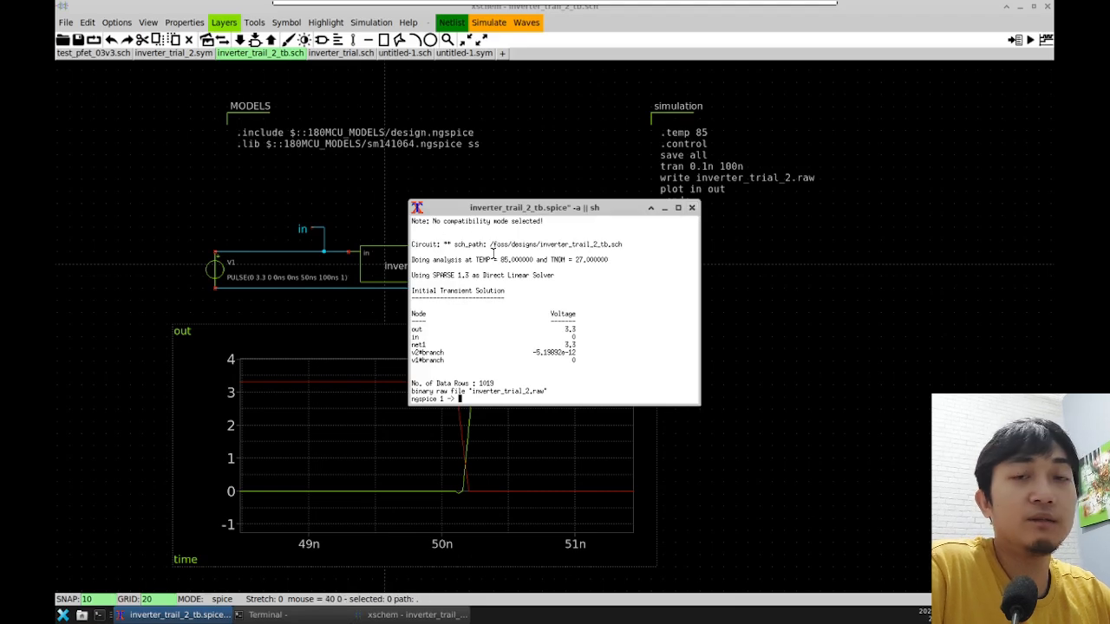
pyautogui.click(691, 208)
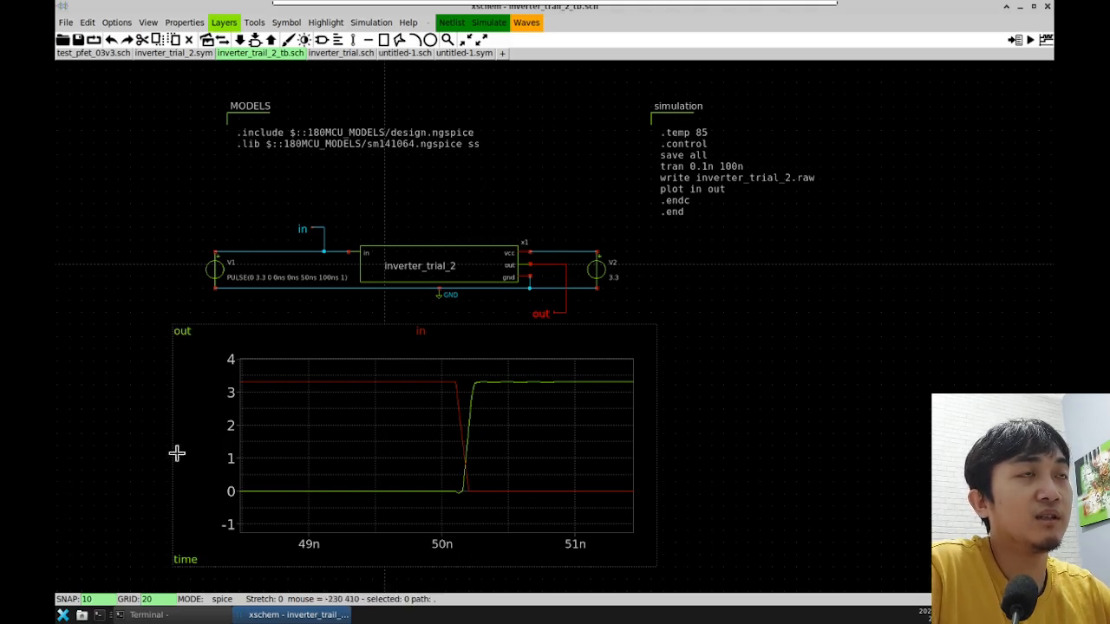
# Step: Add a new waveform graph to the testbench schematic, directly beside the existing in/out graph
pyautogui.click(379, 26)
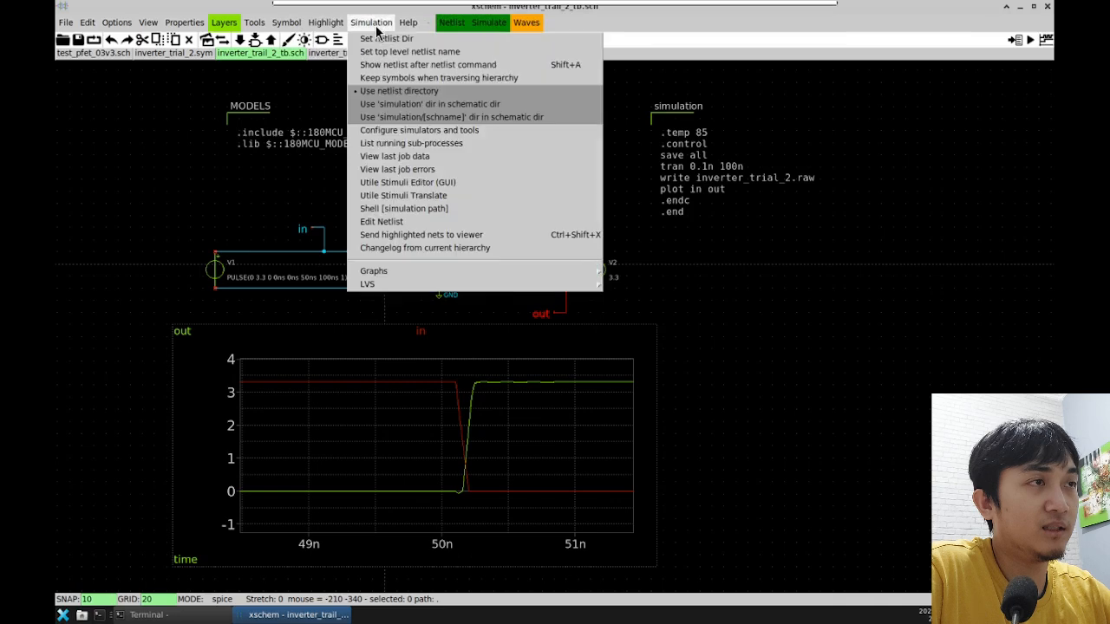
pyautogui.moveTo(461, 275)
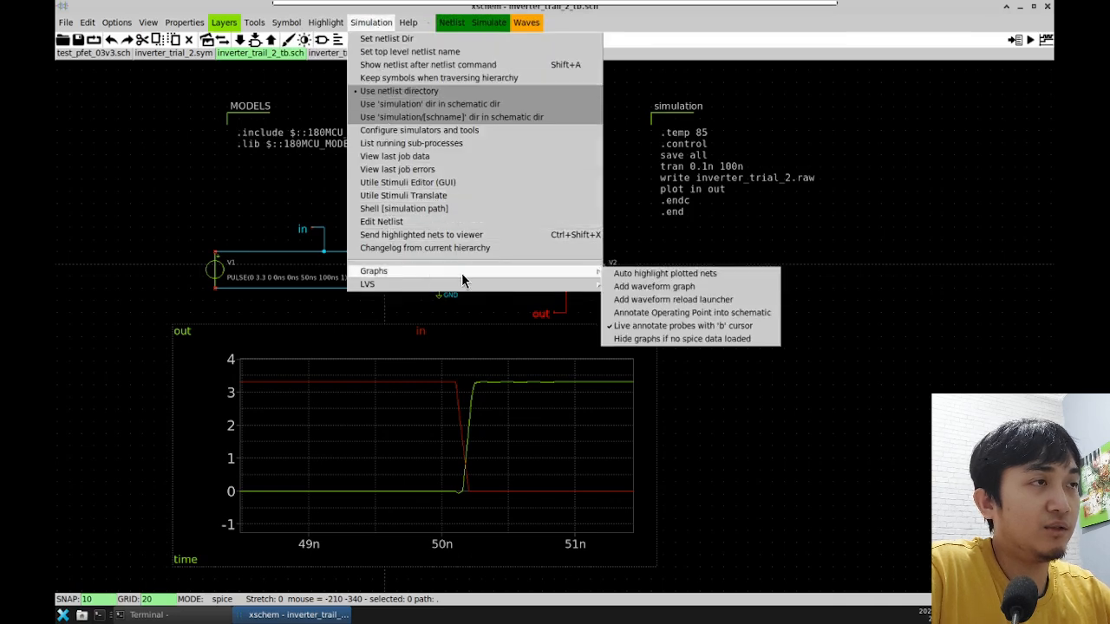
pyautogui.click(704, 289)
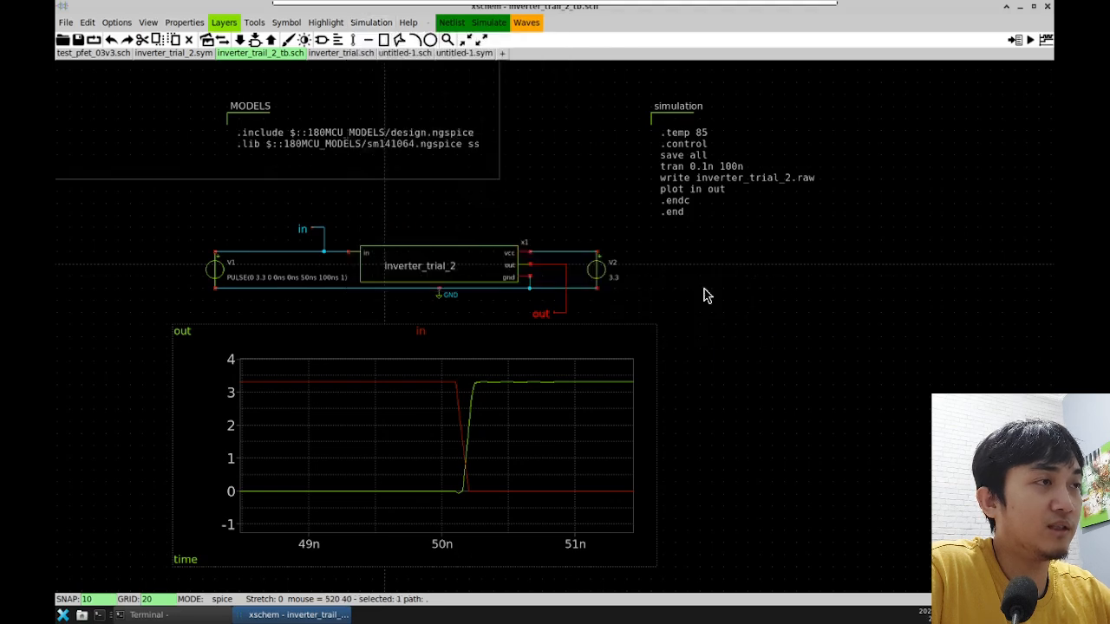
pyautogui.click(915, 449)
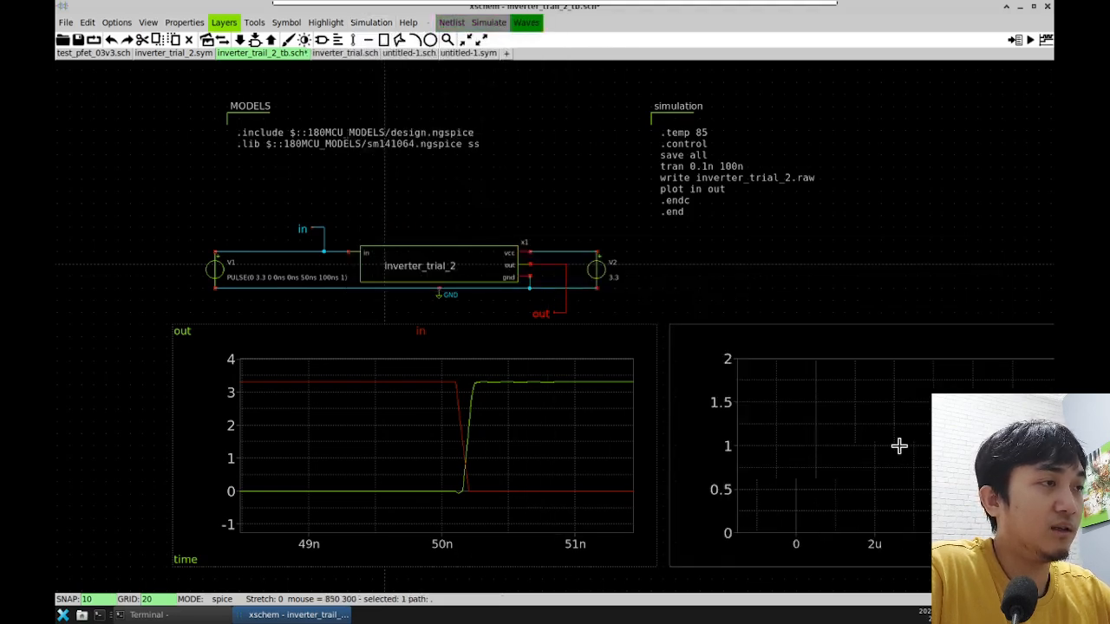
# Step: Assign the inverter_trial_2.raw results file to the new graph and set its simulation type to tran
pyautogui.scroll(4, 916, 266)
pyautogui.scroll(-8, 979, 272)
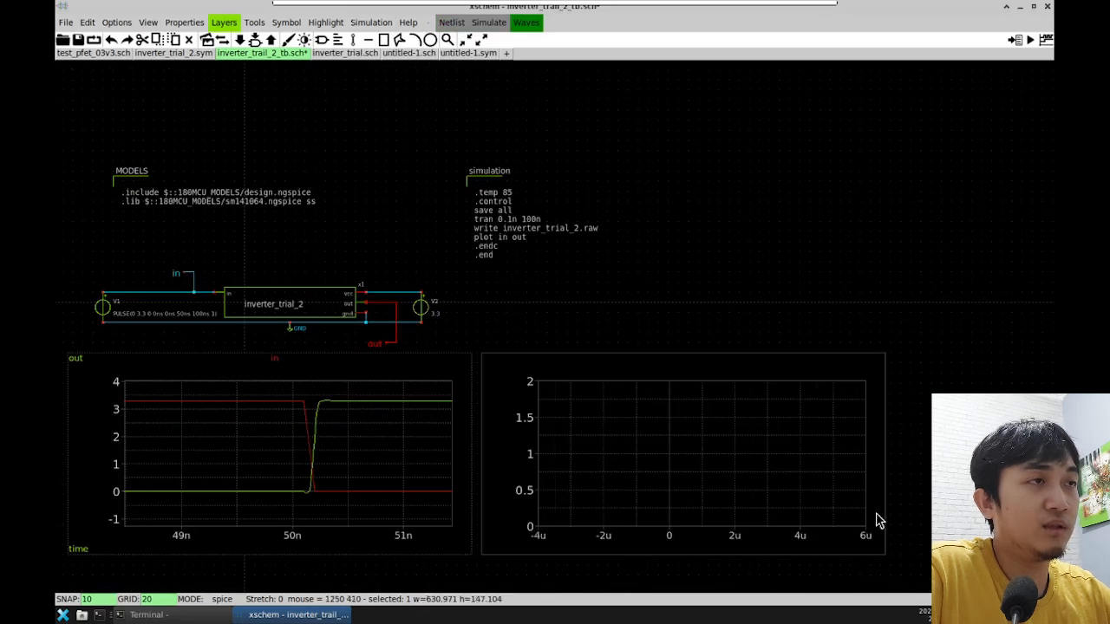
pyautogui.scroll(2, 873, 520)
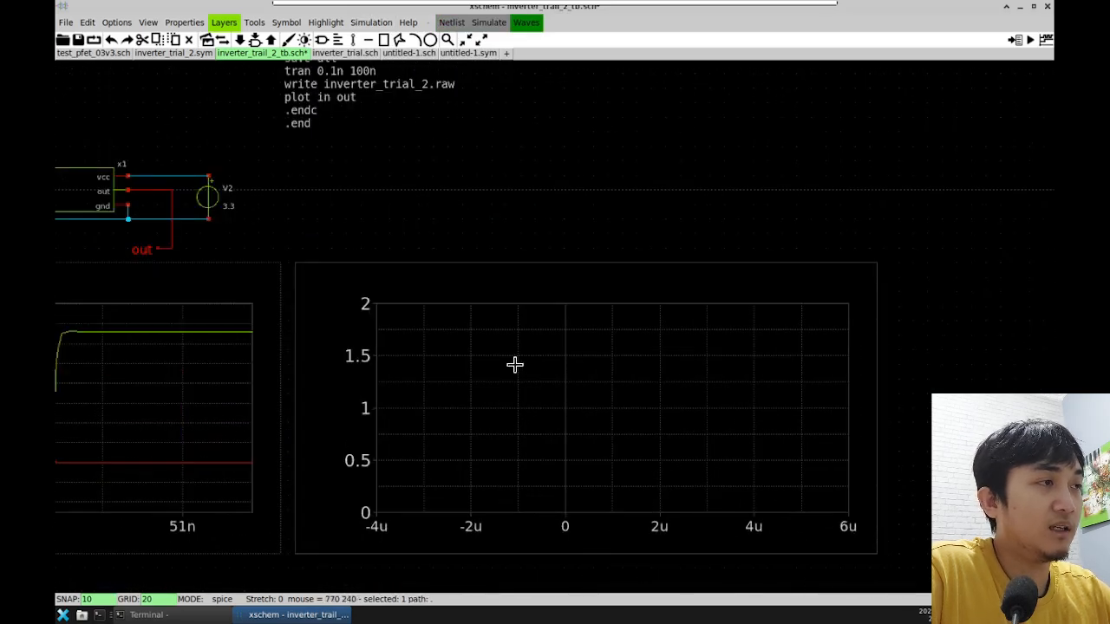
pyautogui.doubleClick(560, 301)
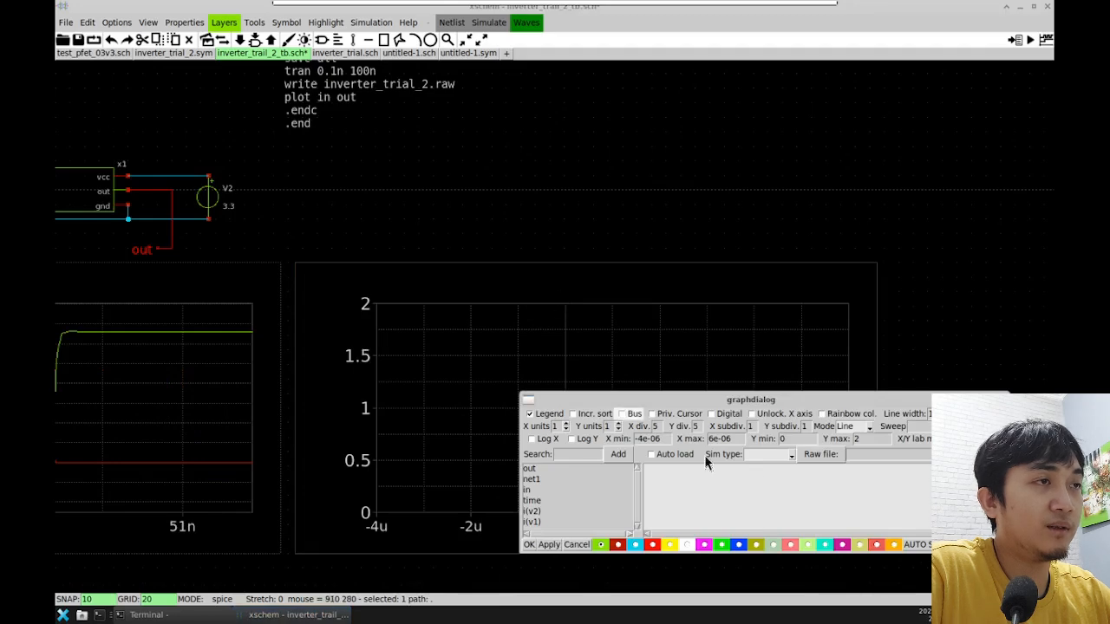
pyautogui.click(819, 455)
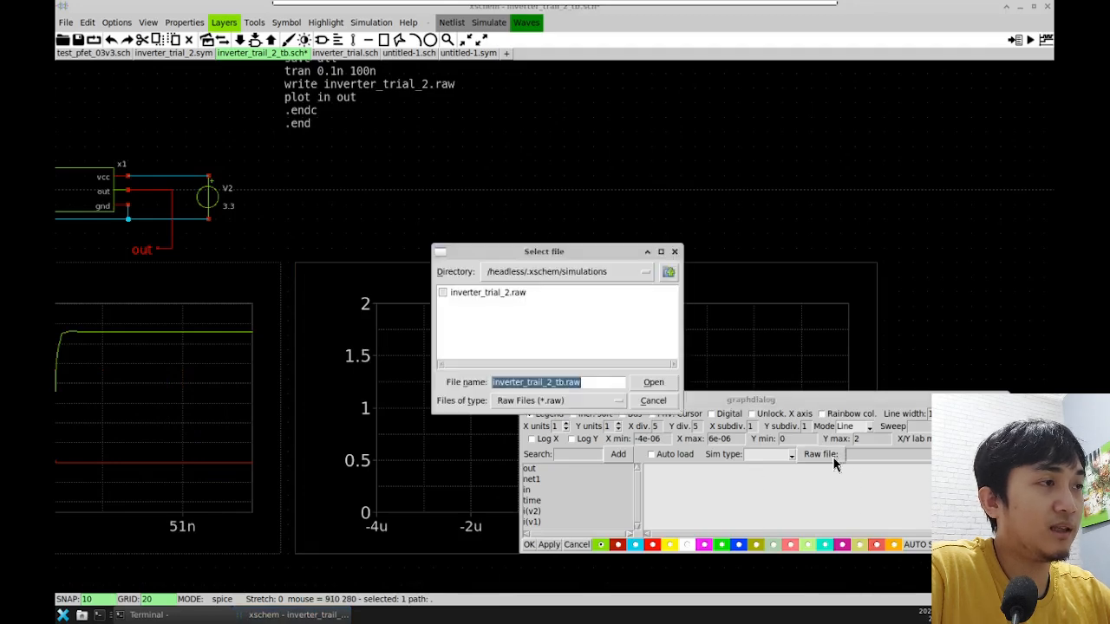
pyautogui.click(476, 295)
pyautogui.click(652, 384)
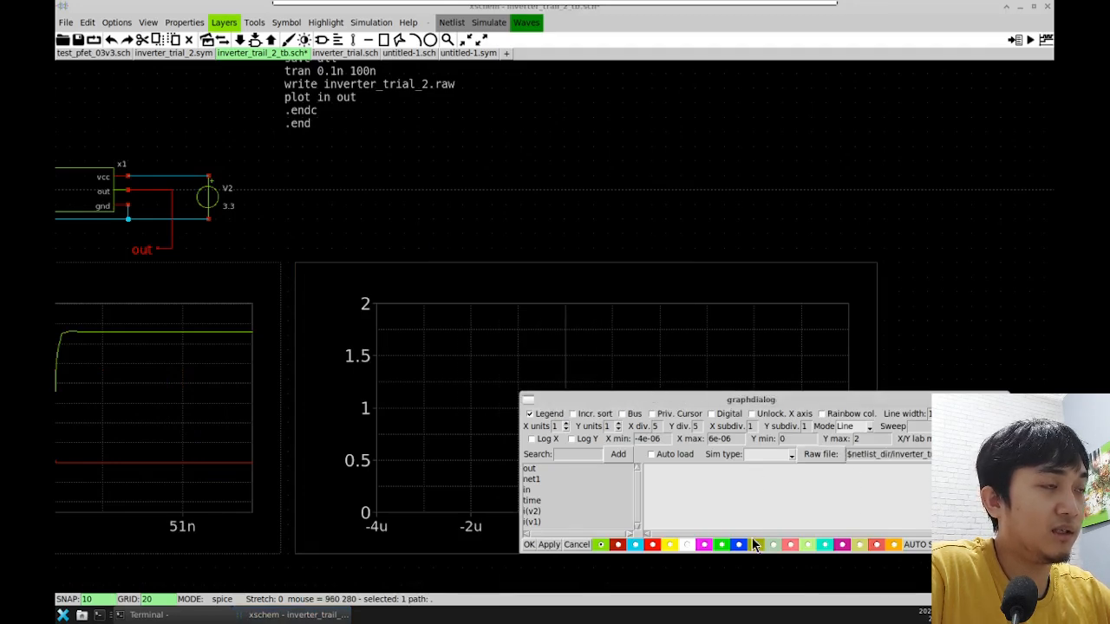
pyautogui.click(791, 455)
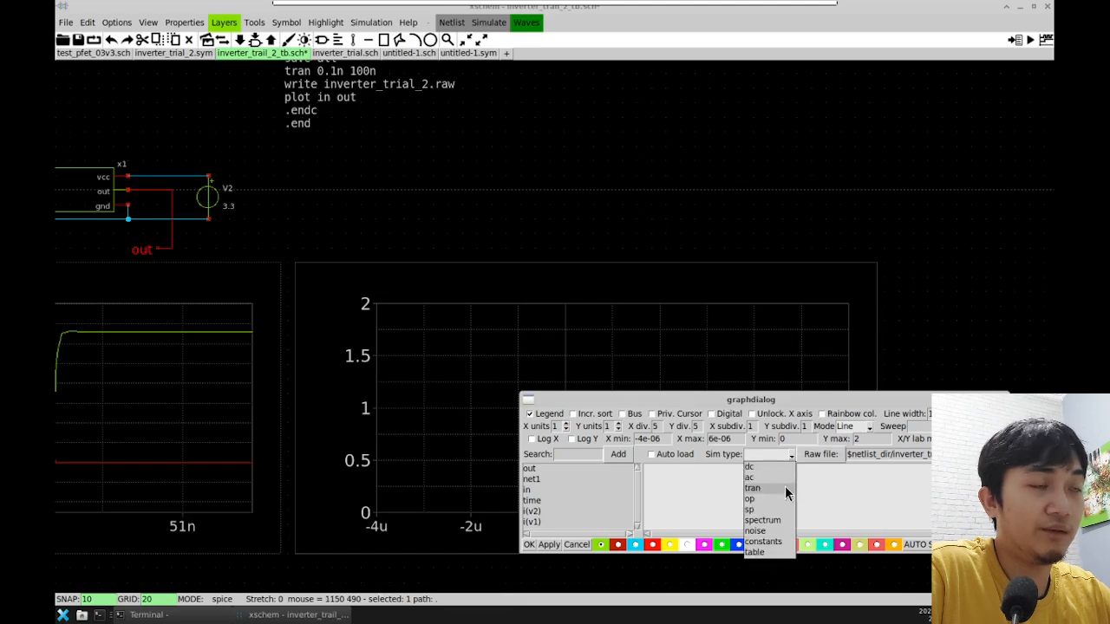
pyautogui.click(784, 488)
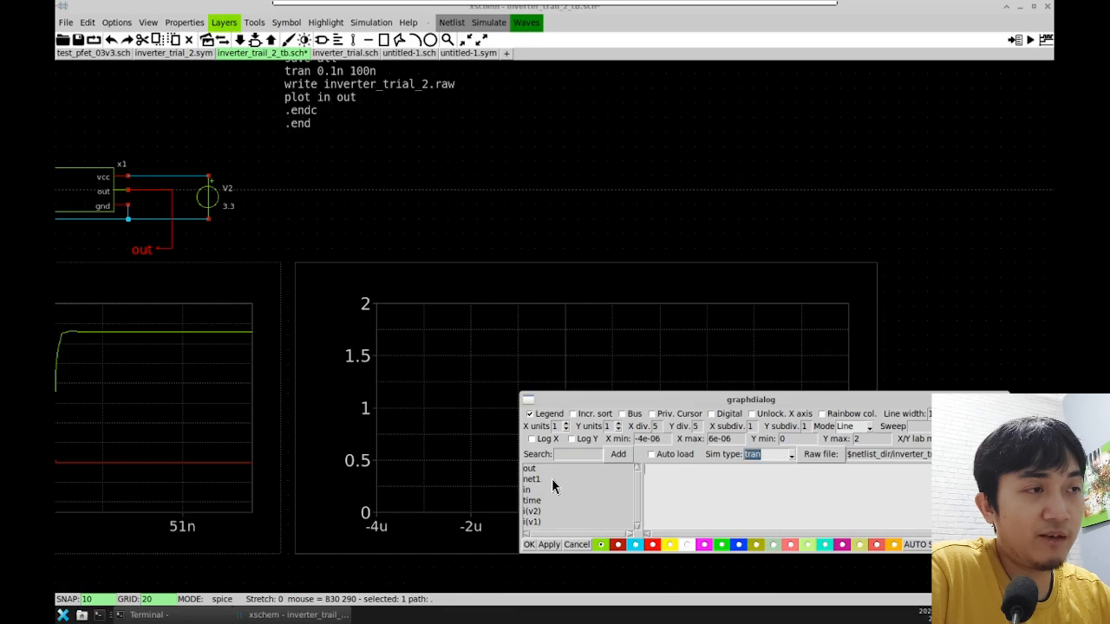
pyautogui.click(540, 471)
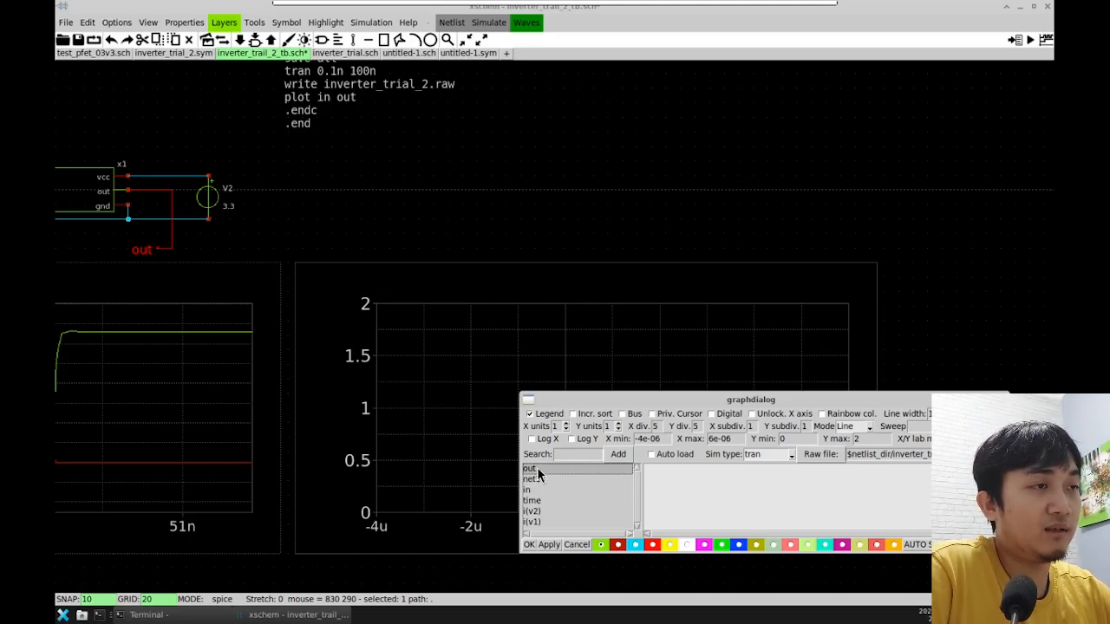
pyautogui.doubleClick(538, 467)
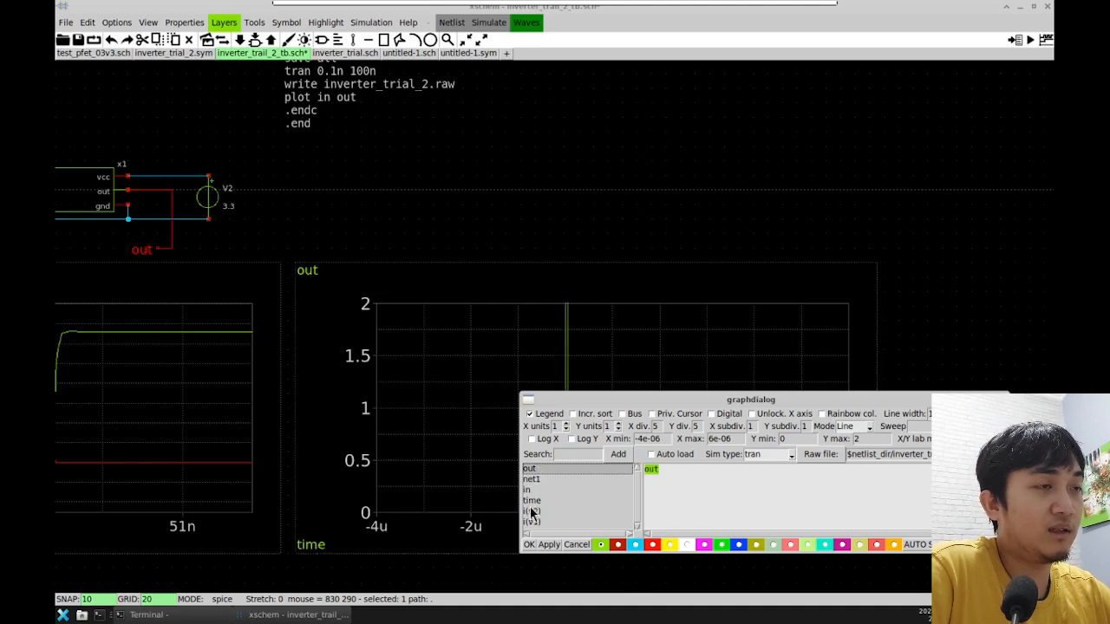
pyautogui.doubleClick(533, 491)
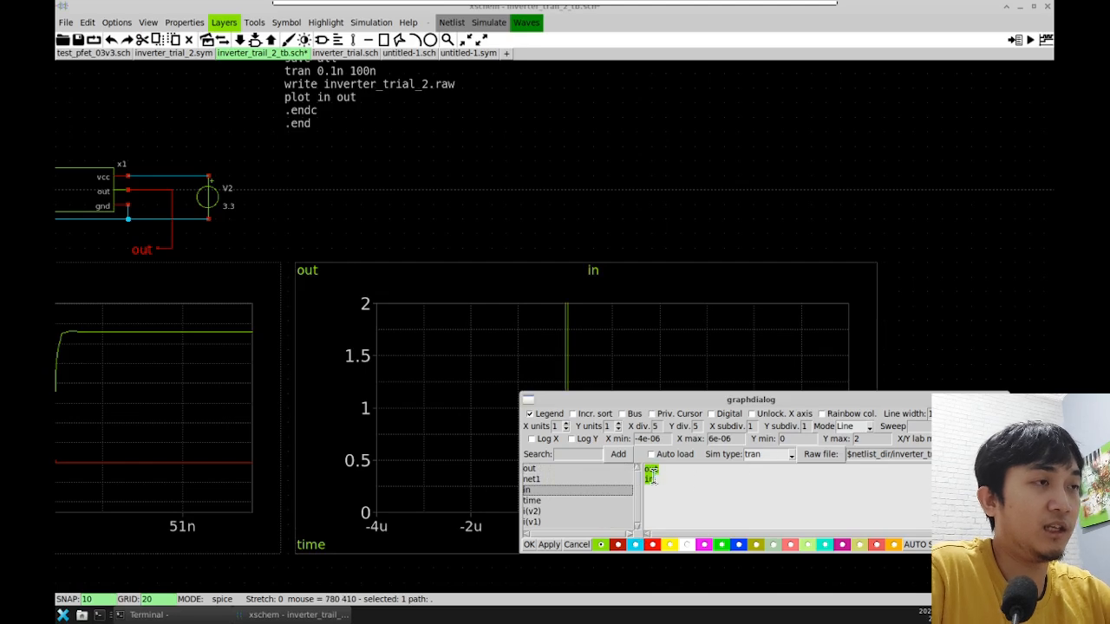
pyautogui.moveTo(704, 482); pyautogui.dragTo(643, 466)
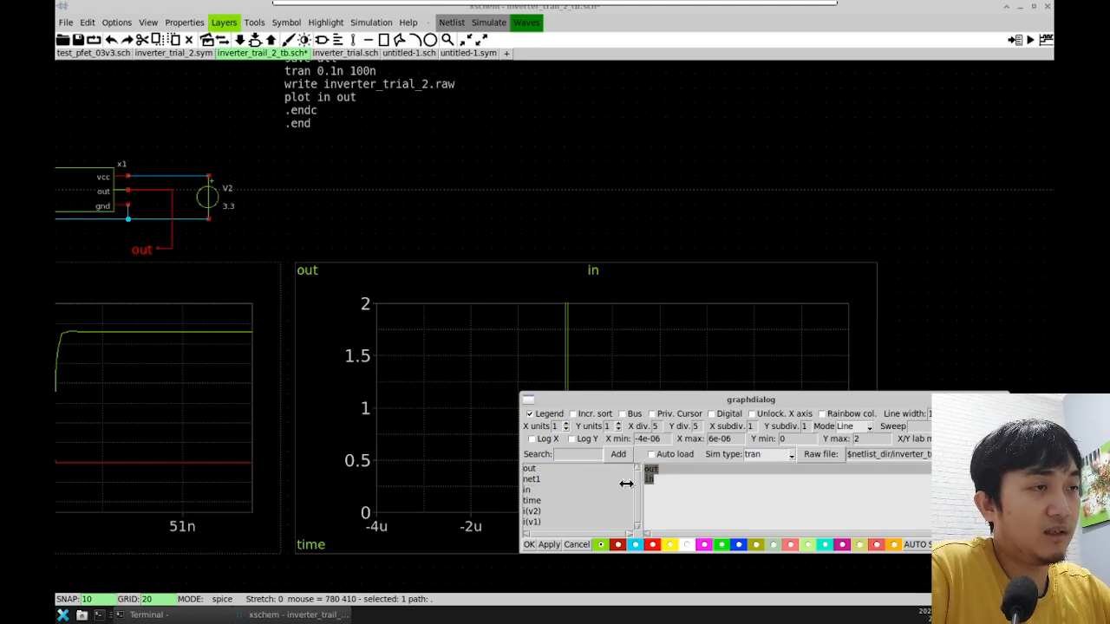
pyautogui.press('Delete')
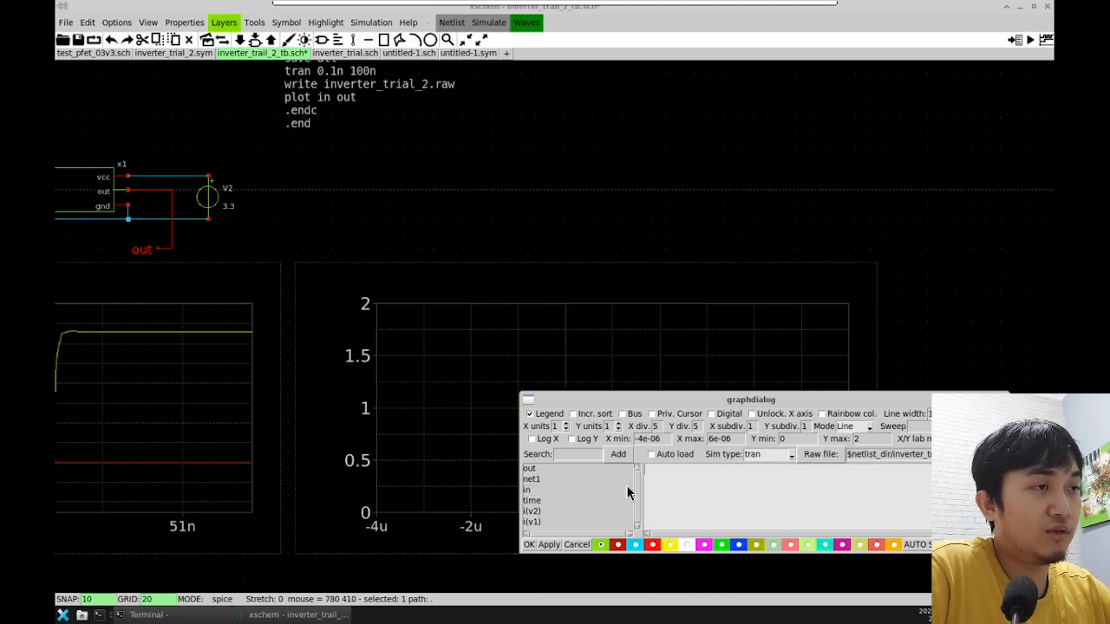
# Step: Plot the in and out signals on the new graph, colour the out trace red, and accept the graph settings
pyautogui.doubleClick(530, 469)
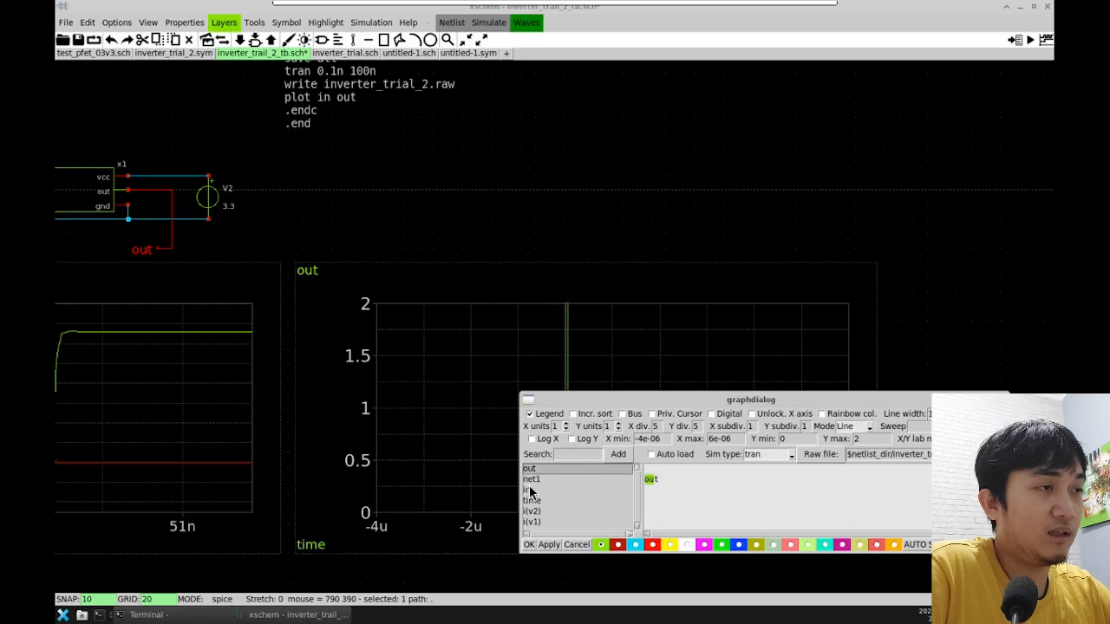
pyautogui.doubleClick(529, 490)
pyautogui.moveTo(673, 489)
pyautogui.mouseDown()
pyautogui.moveTo(650, 486)
pyautogui.moveTo(662, 493)
pyautogui.mouseUp()
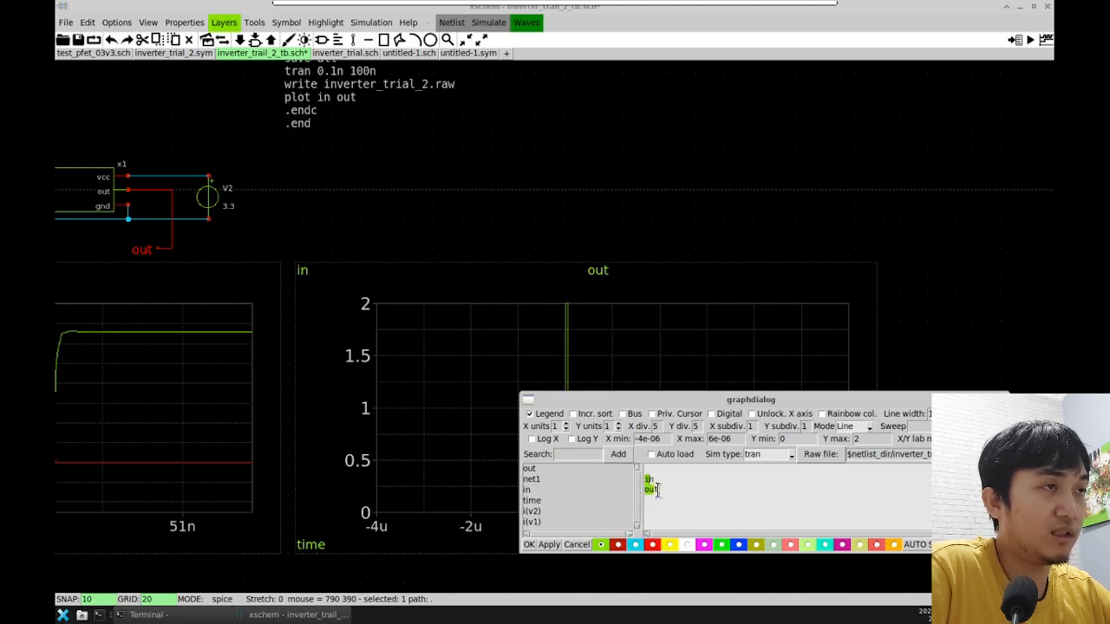
pyautogui.click(653, 547)
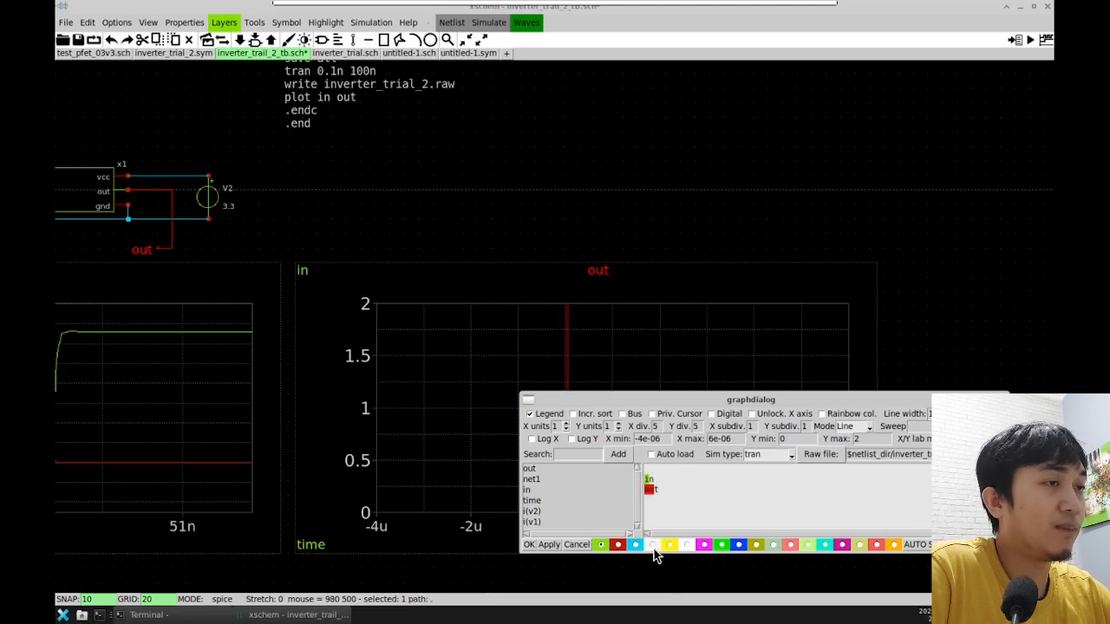
pyautogui.click(531, 545)
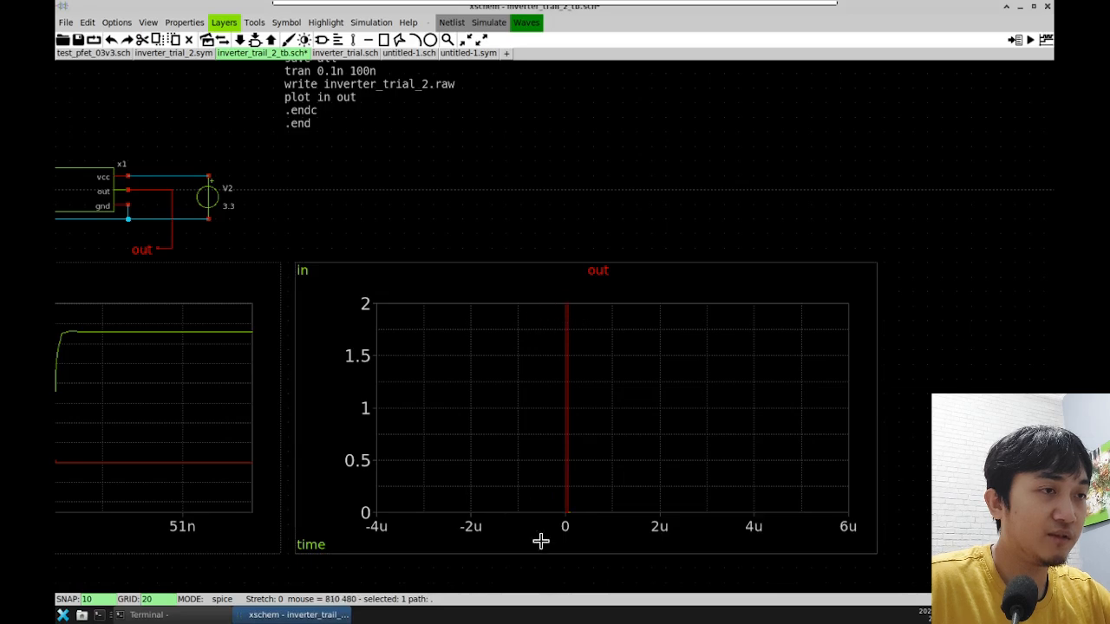
# Step: Narrow the new graph's time axis to about -200n to 380n around the simulated pulse
pyautogui.scroll(-2, 568, 507)
pyautogui.scroll(4, 565, 511)
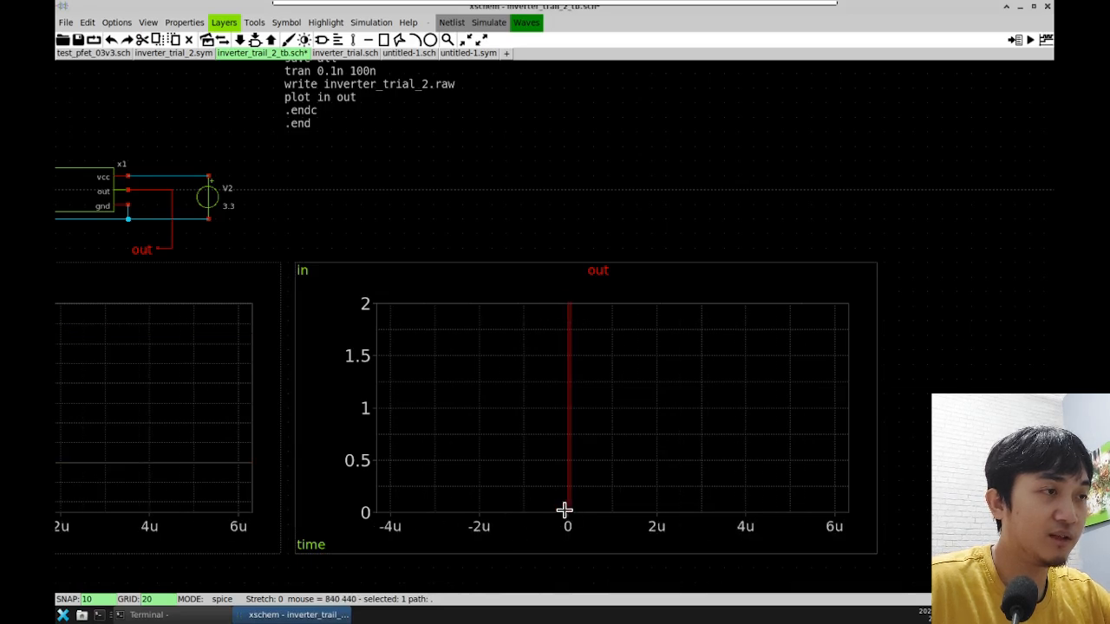
pyautogui.scroll(8, 569, 509)
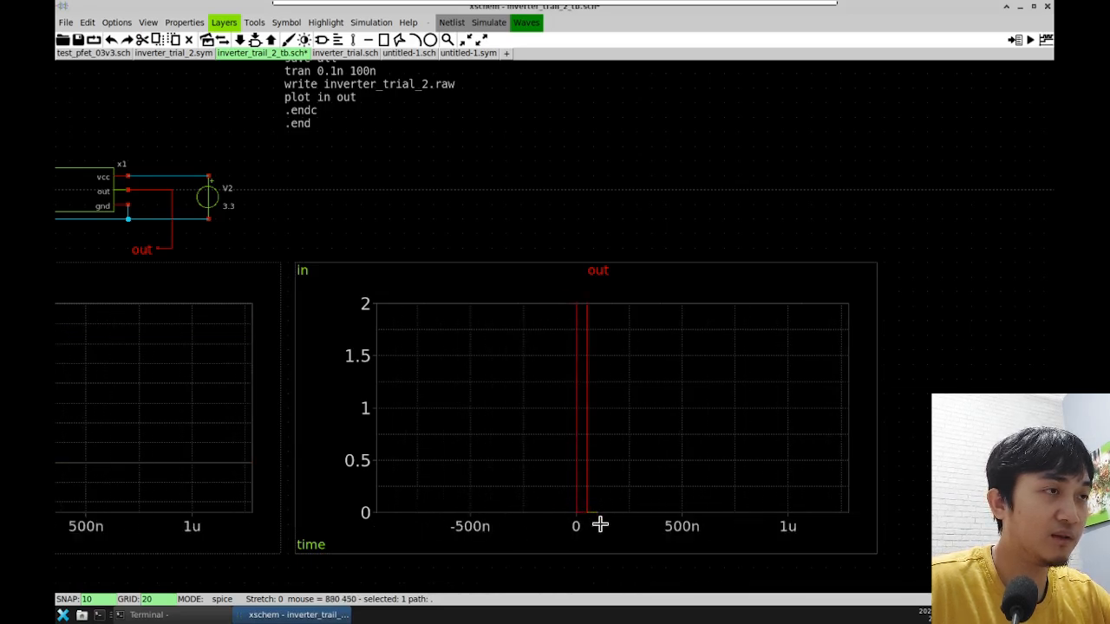
pyautogui.scroll(4, 572, 510)
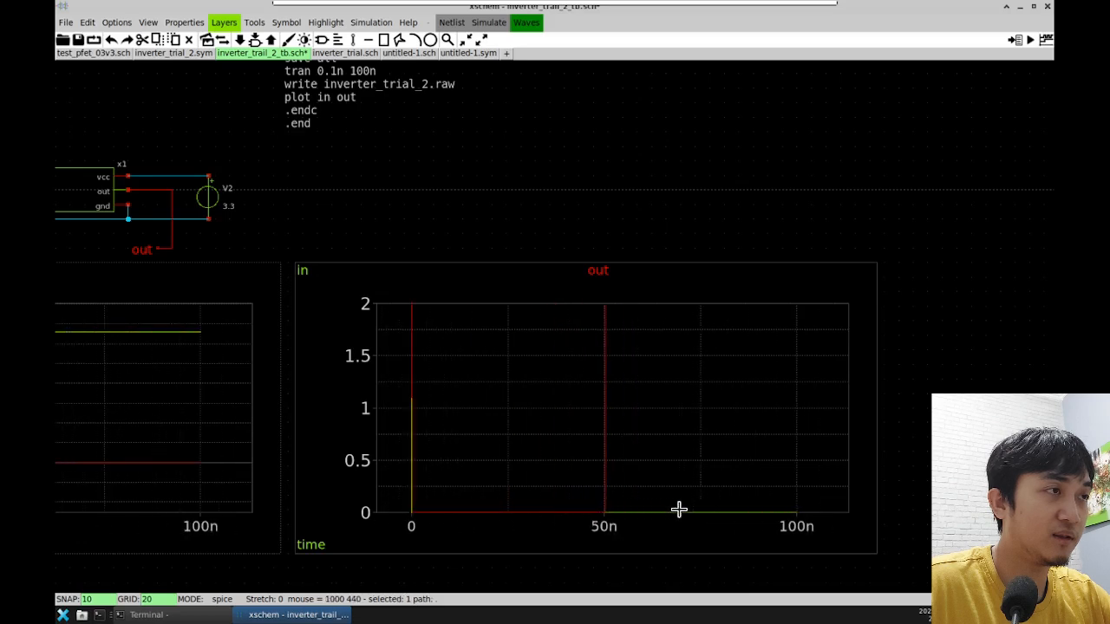
pyautogui.scroll(-6, 680, 510)
pyautogui.scroll(-2, 728, 490)
pyautogui.scroll(5, 763, 471)
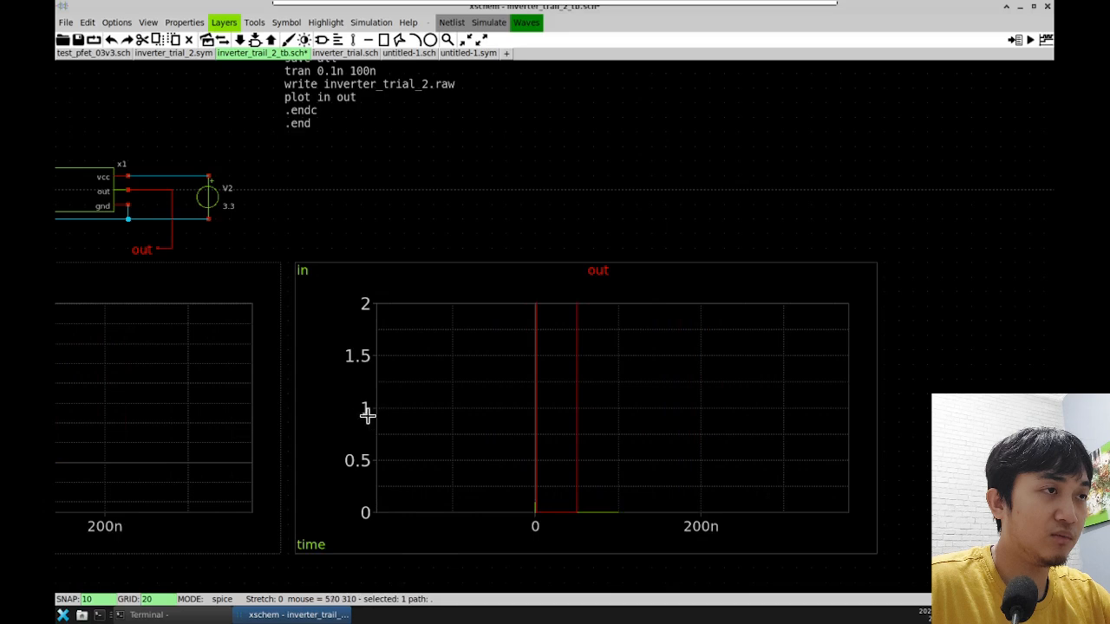
# Step: Rescale the new graph's voltage axis to about -0.5 to 2.4
pyautogui.scroll(-2, 359, 397)
pyautogui.scroll(3, 359, 397)
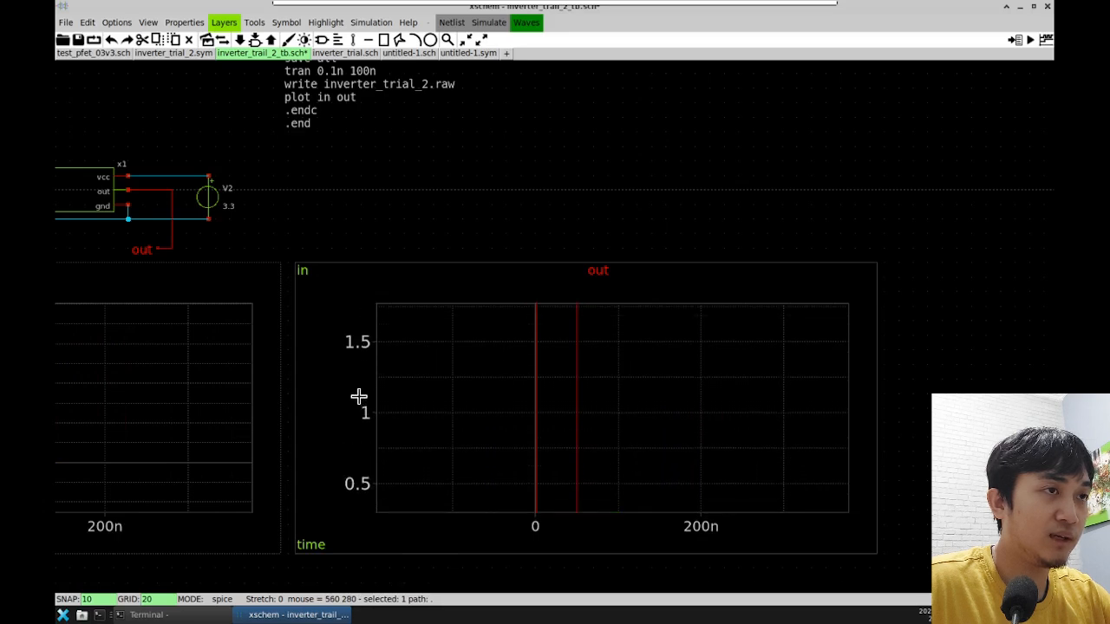
pyautogui.scroll(-2, 359, 397)
pyautogui.scroll(-3, 359, 397)
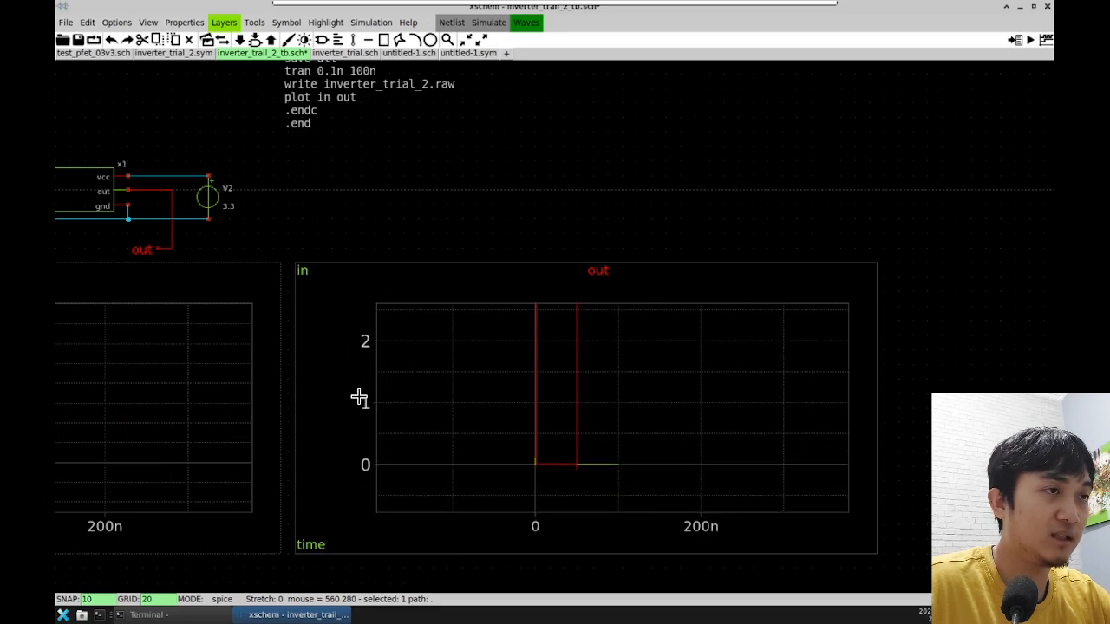
pyautogui.scroll(1, 359, 397)
pyautogui.scroll(-2, 441, 408)
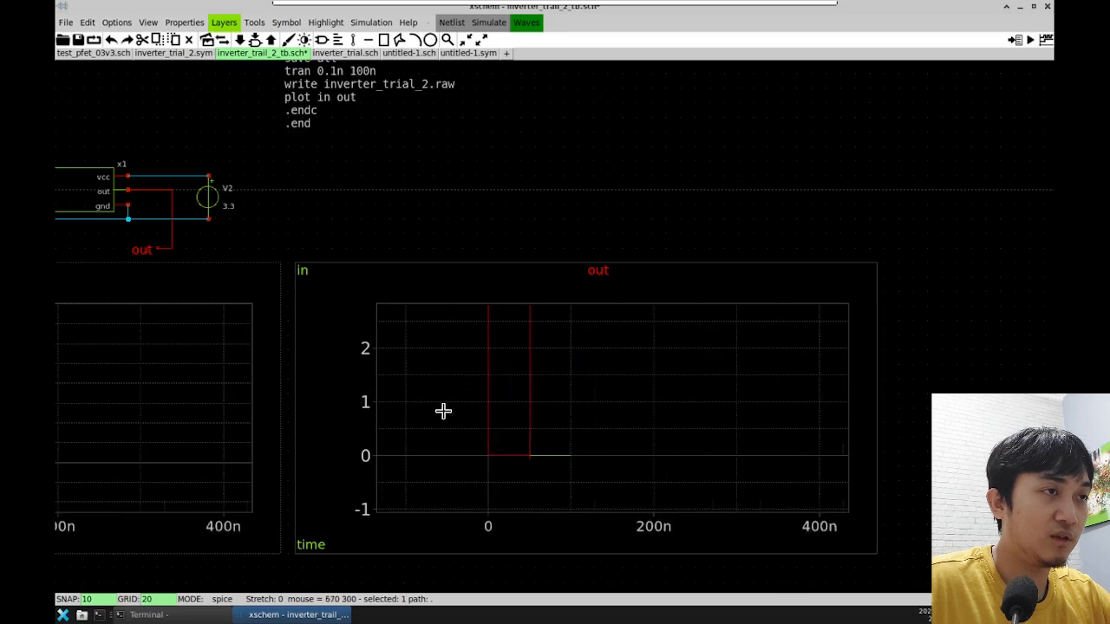
pyautogui.scroll(3, 441, 408)
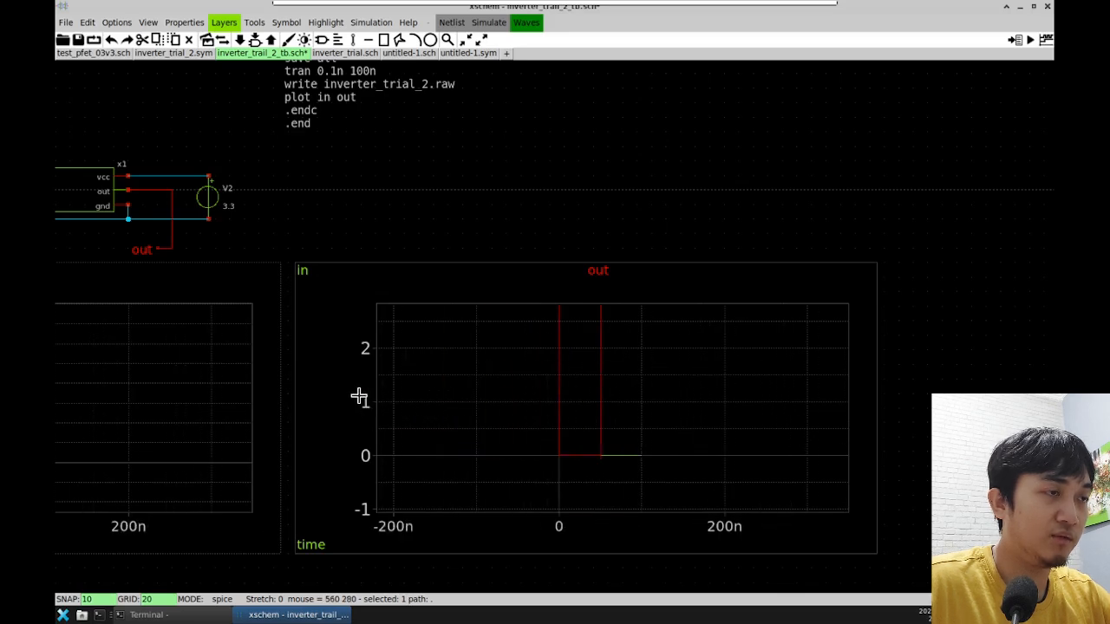
pyautogui.scroll(-1, 359, 397)
pyautogui.scroll(2, 359, 397)
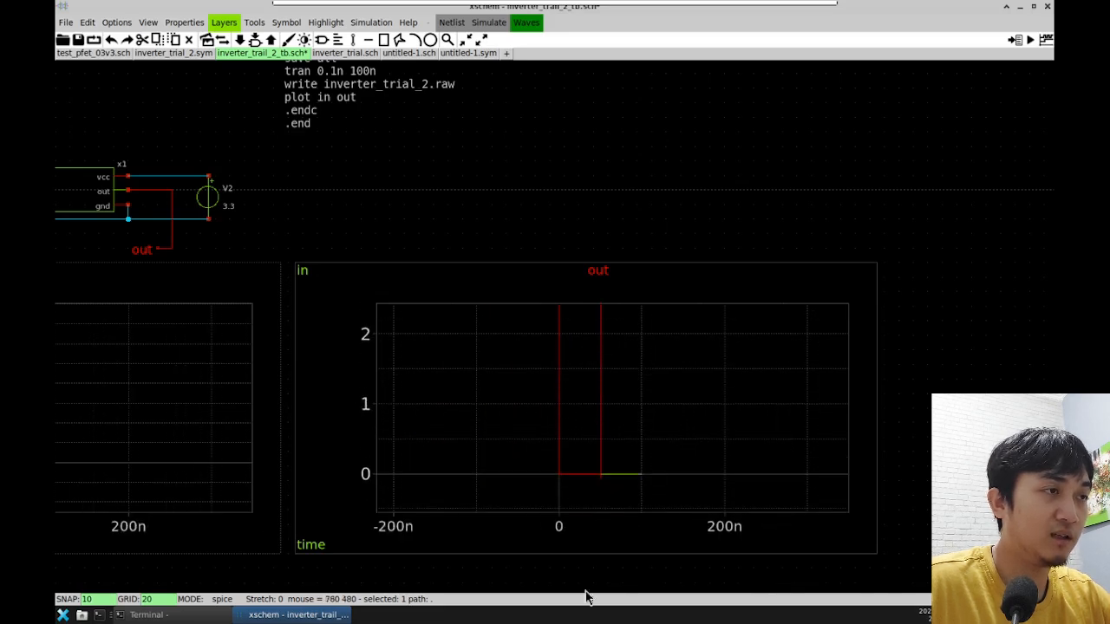
# Step: Narrow the new graph's time axis to about -80n to 125n so the whole simulated pulse spans the plot
pyautogui.scroll(2, 559, 529)
pyautogui.scroll(2, 559, 529)
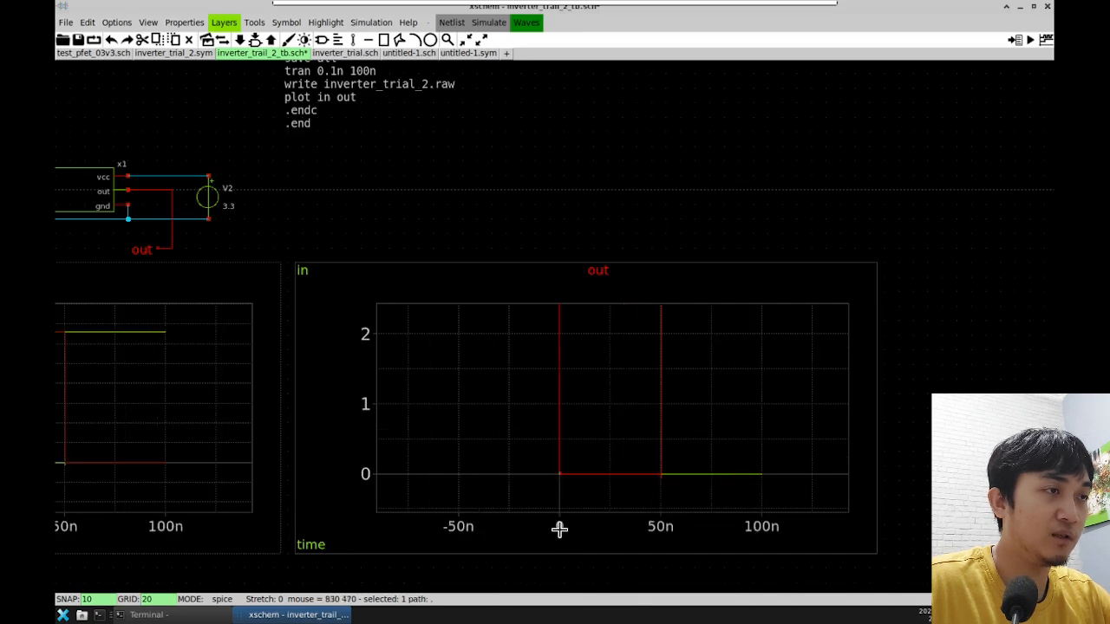
pyautogui.scroll(-3, 559, 530)
pyautogui.scroll(-1, 560, 530)
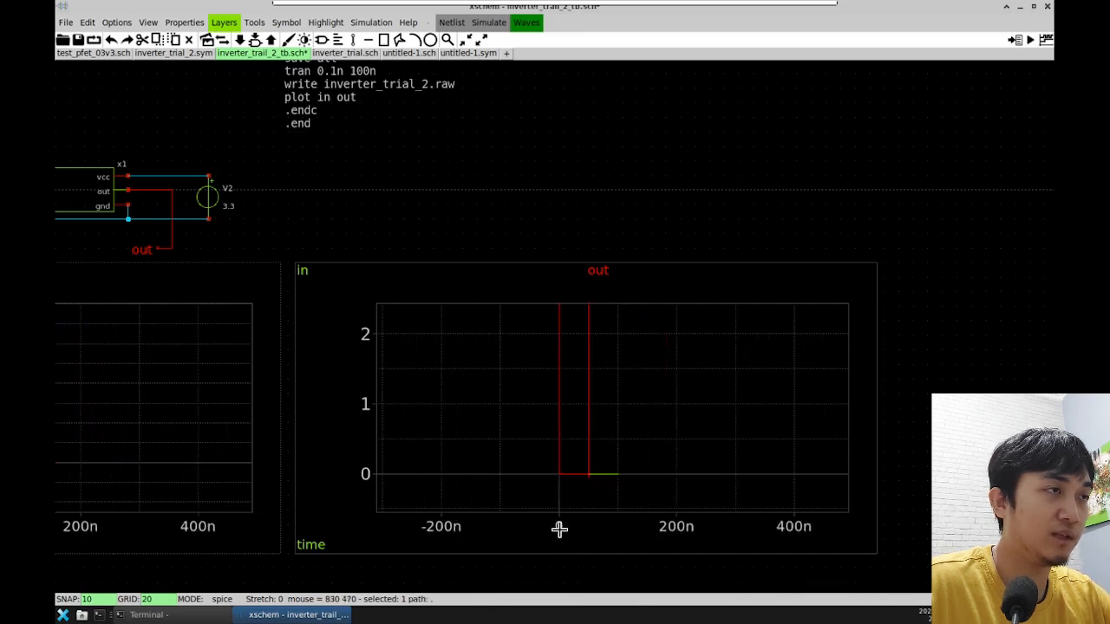
pyautogui.scroll(5, 559, 530)
pyautogui.scroll(-1, 559, 530)
pyautogui.scroll(-2, 559, 530)
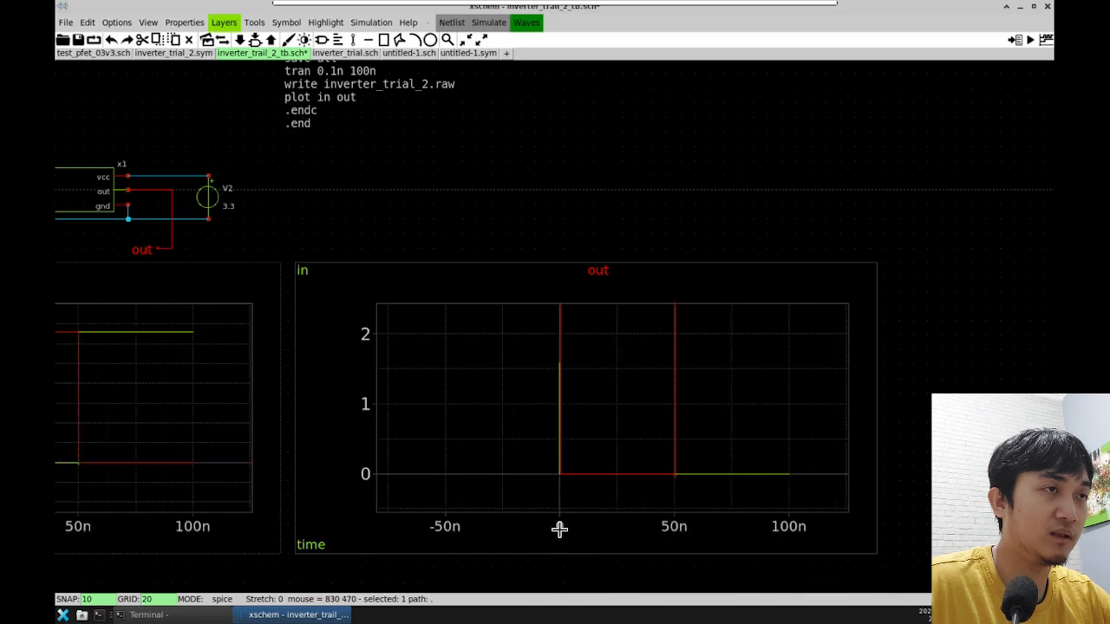
# Step: Expand and shift the new graph's voltage axis to about -0.9 to 4.6, covering the full in and out swing
pyautogui.scroll(2, 345, 394)
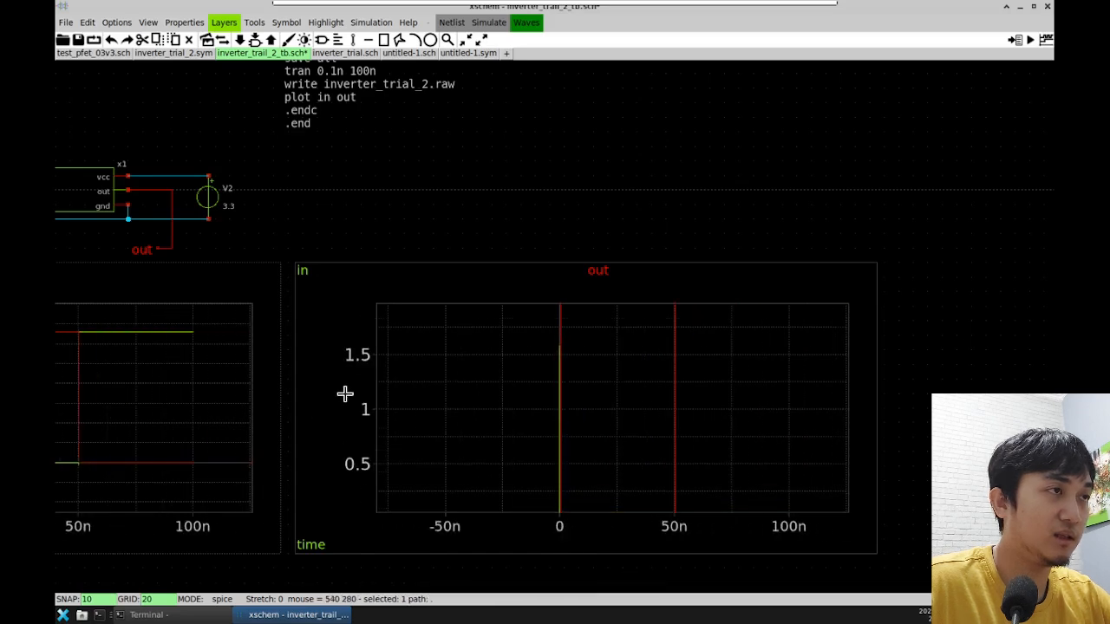
pyautogui.scroll(-3, 345, 394)
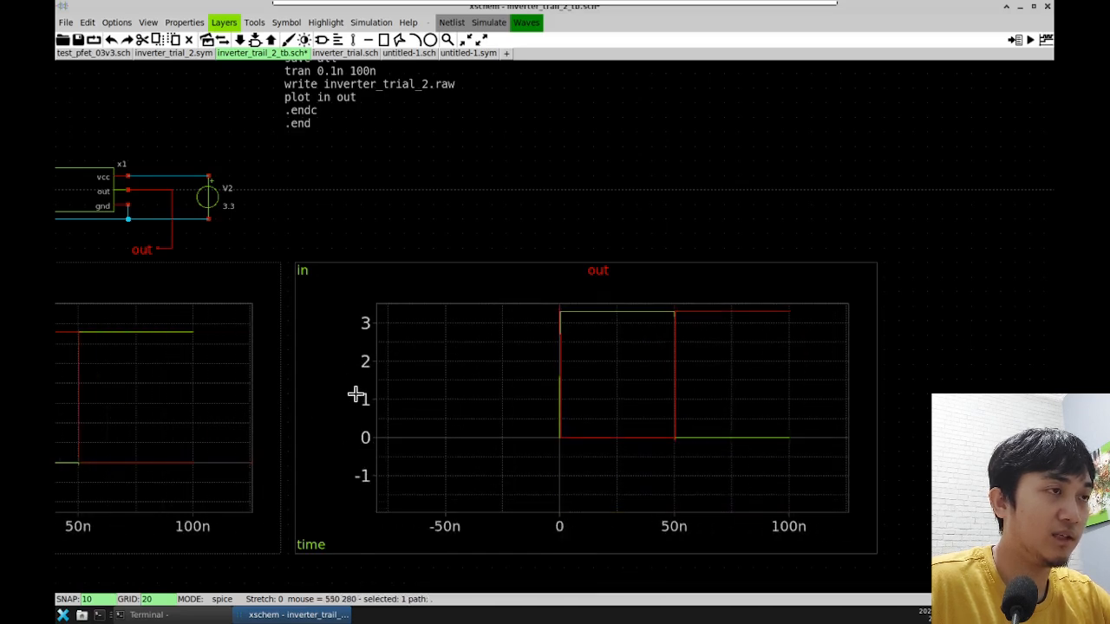
pyautogui.scroll(-1, 711, 405)
pyautogui.scroll(-1, 651, 413)
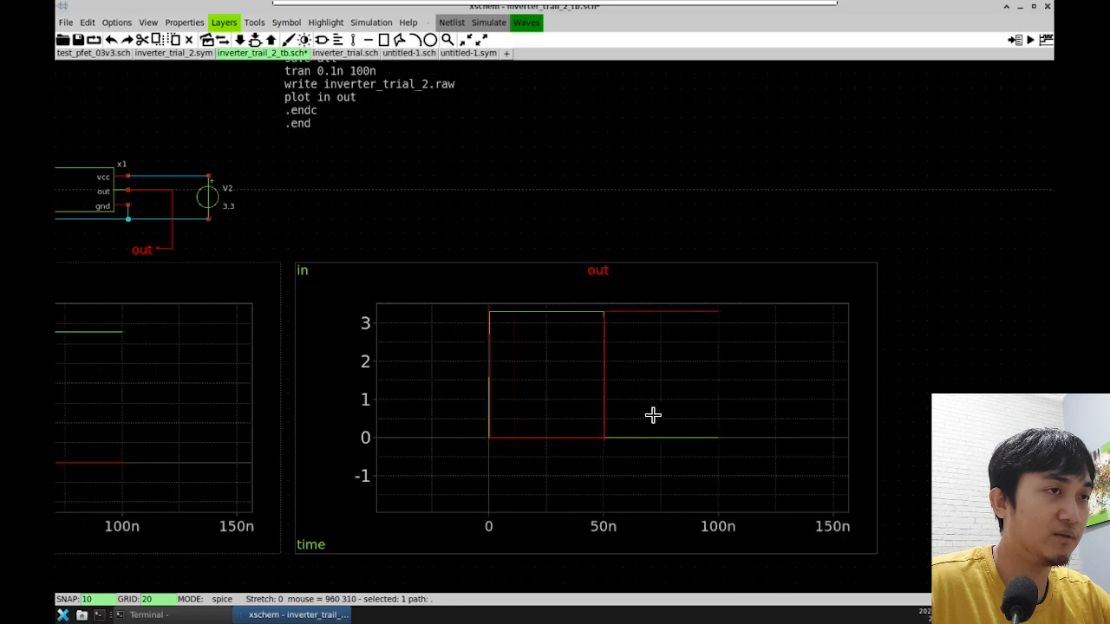
pyautogui.scroll(1, 651, 414)
pyautogui.scroll(-2, 651, 414)
pyautogui.scroll(3, 652, 415)
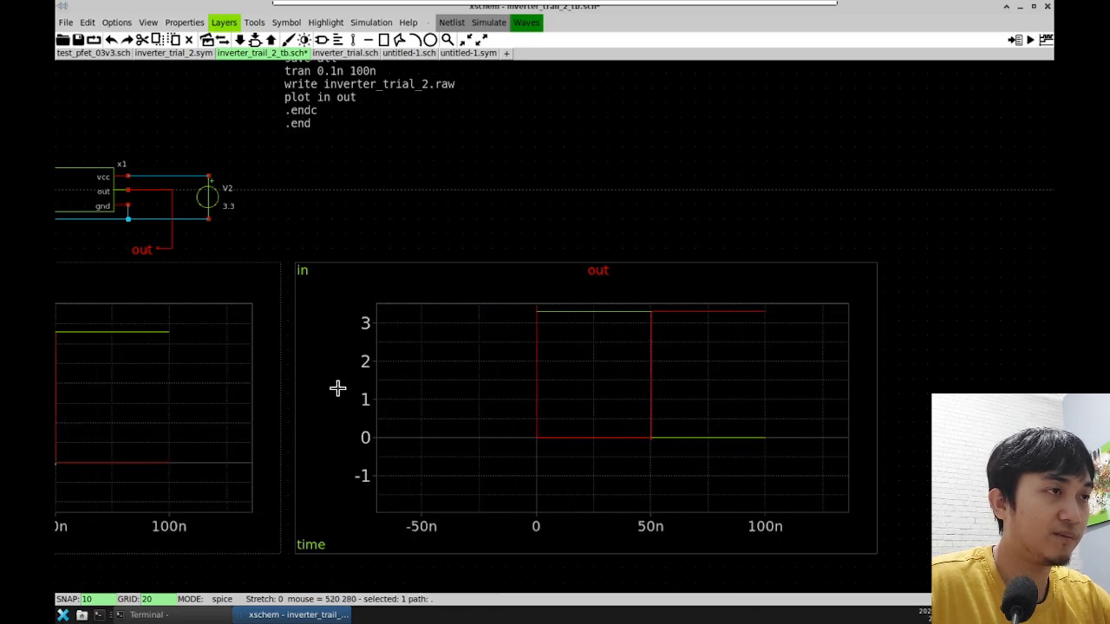
pyautogui.scroll(-2, 359, 379)
pyautogui.scroll(4, 359, 379)
pyautogui.scroll(-1, 359, 379)
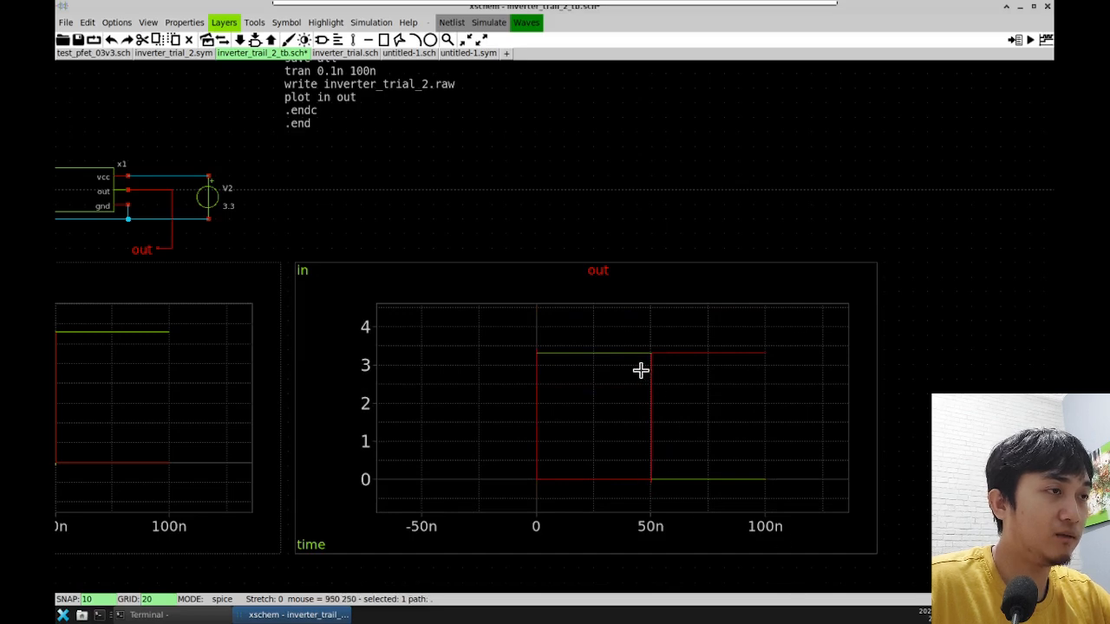
# Step: Zoom the new graph's time axis into the in/out transition near 50 ns, spanning about 49.9n to 50.4n
pyautogui.scroll(2, 644, 364)
pyautogui.scroll(-3, 619, 372)
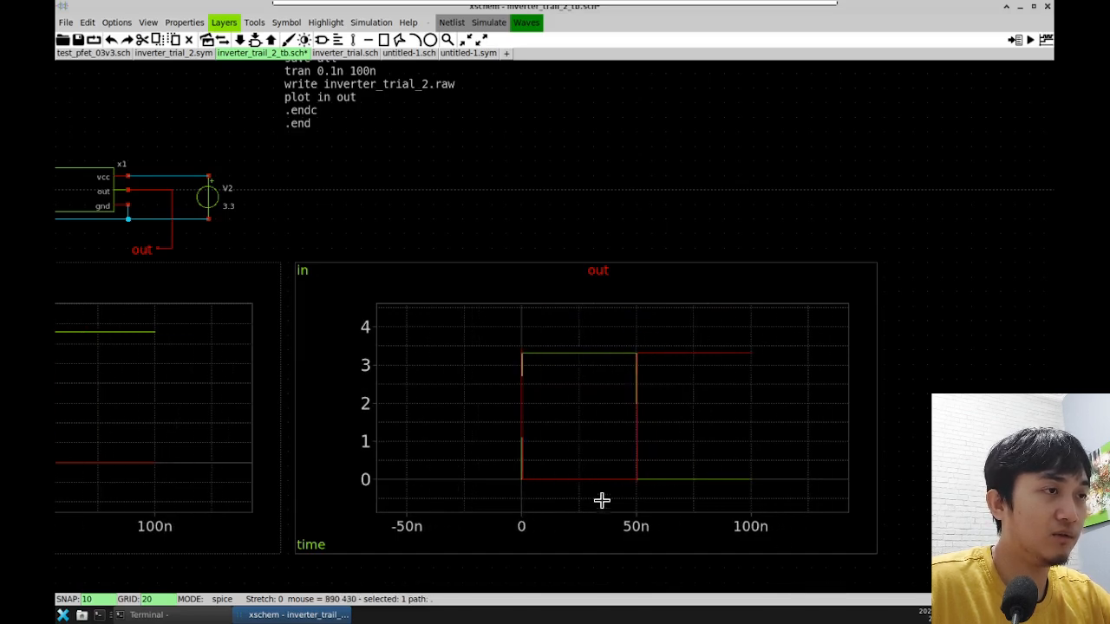
pyautogui.moveTo(616, 483); pyautogui.dragTo(664, 378)
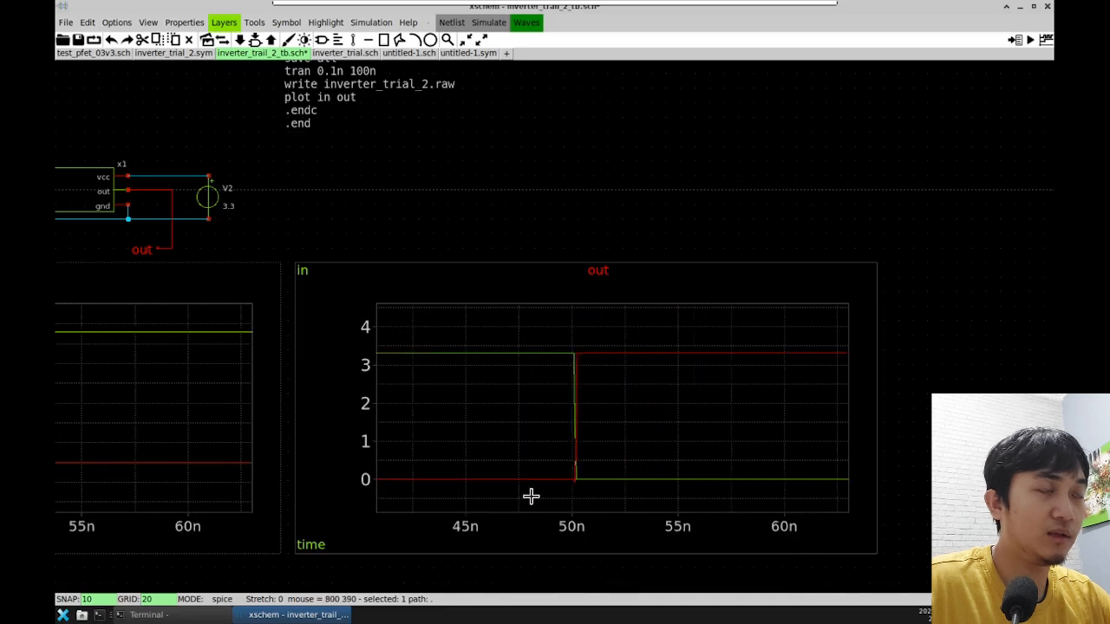
pyautogui.moveTo(535, 345); pyautogui.dragTo(607, 345, button='right')
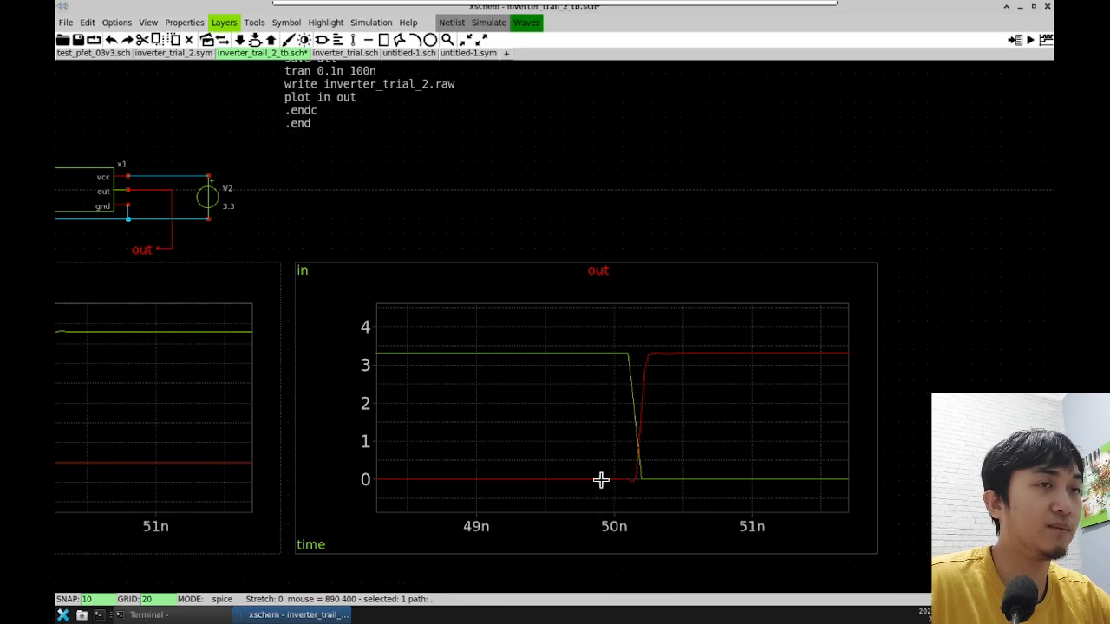
pyautogui.moveTo(601, 479); pyautogui.dragTo(666, 338)
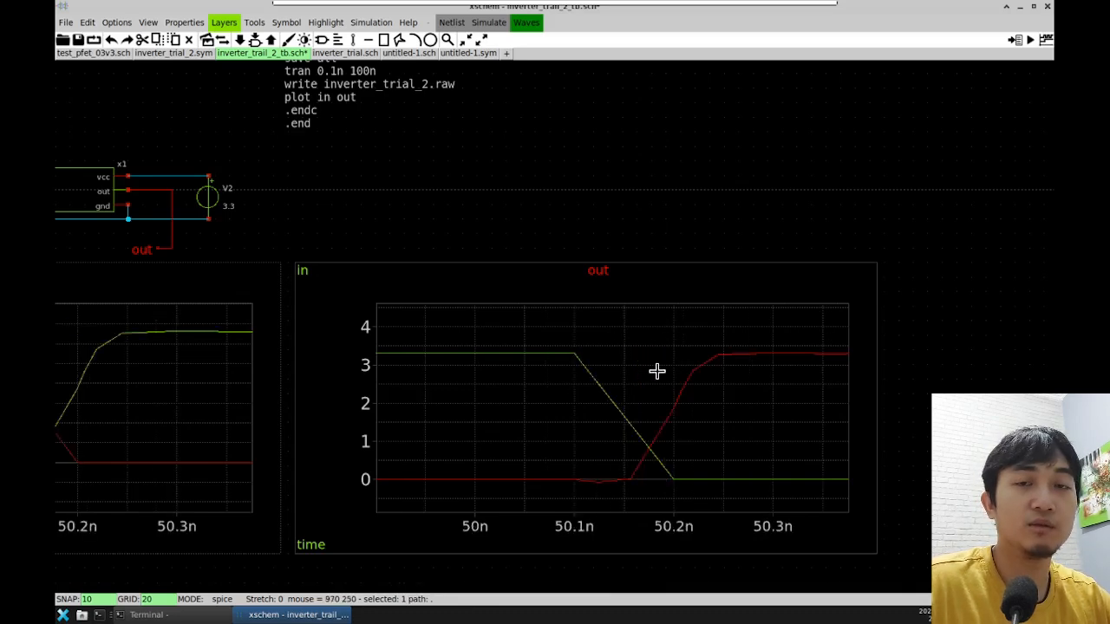